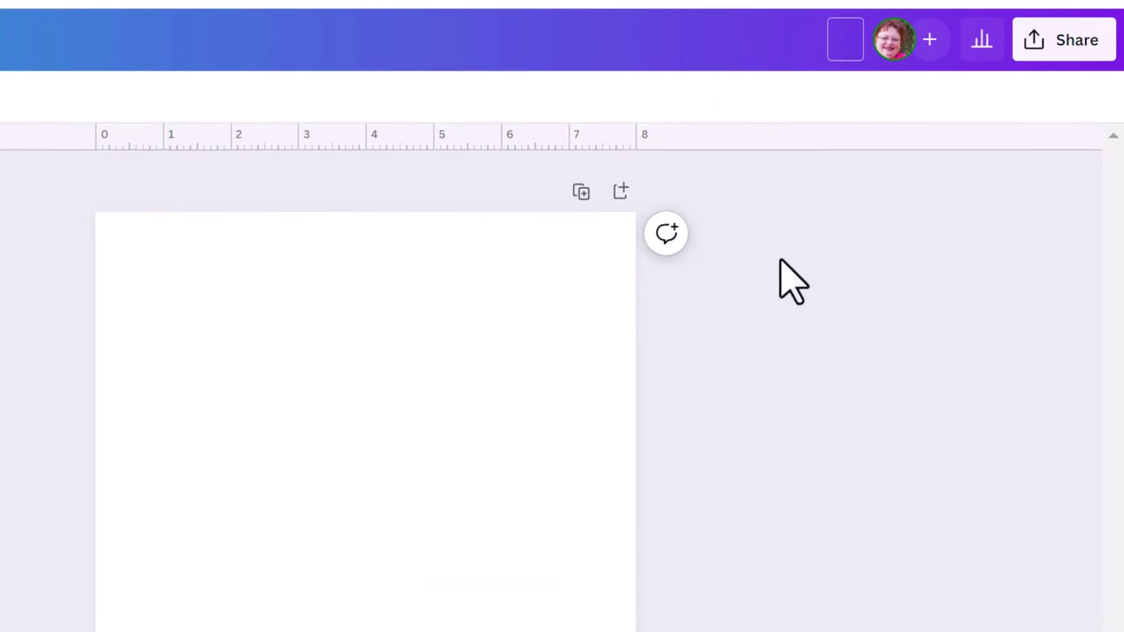
- Name the design "Card Staging Template"
text(Card Sa)
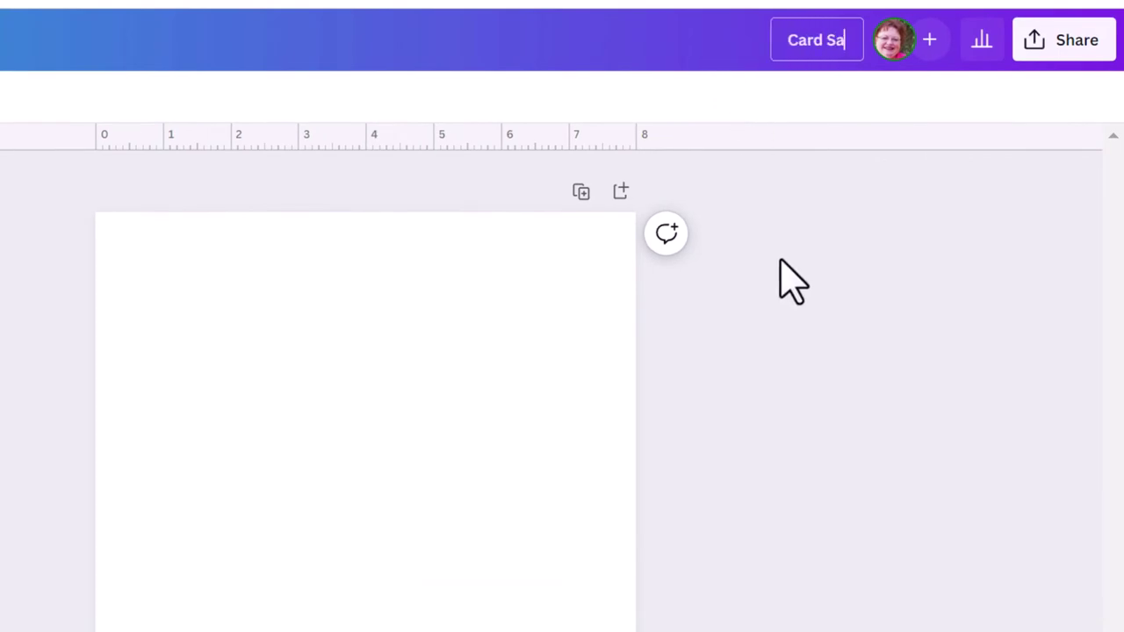
key(BackSpace)
text(taging)
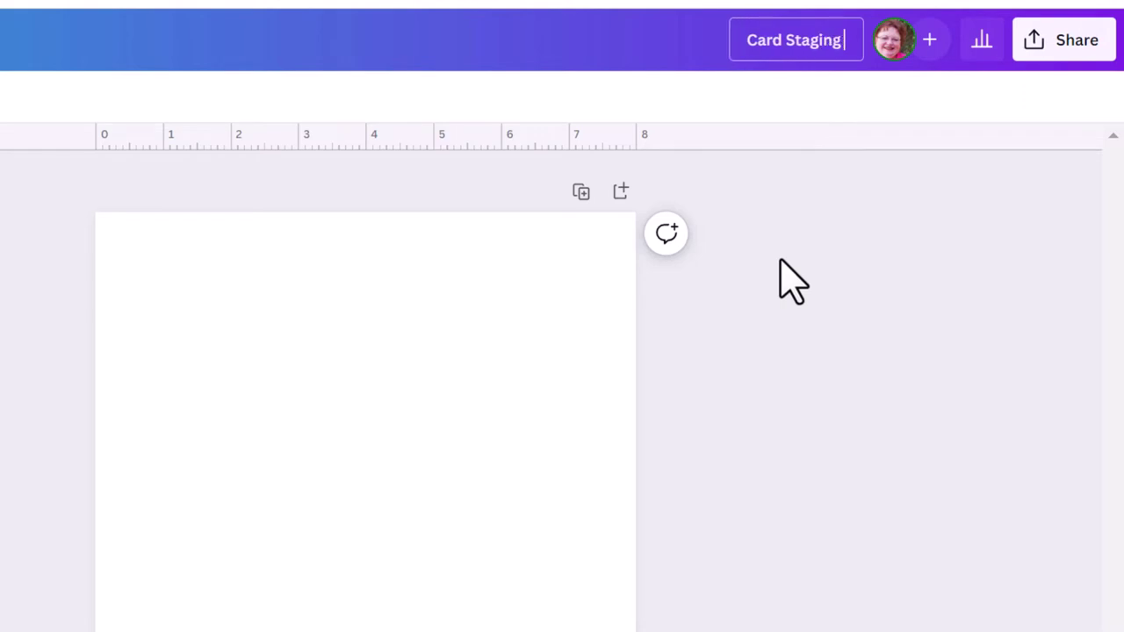
text( Template)
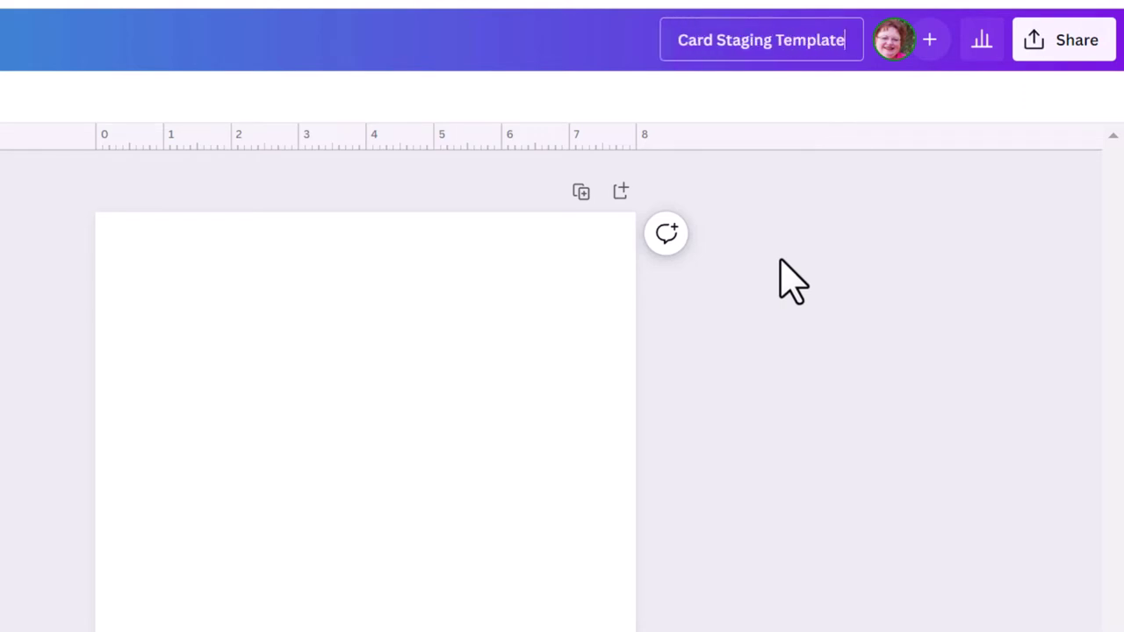
key(Return)
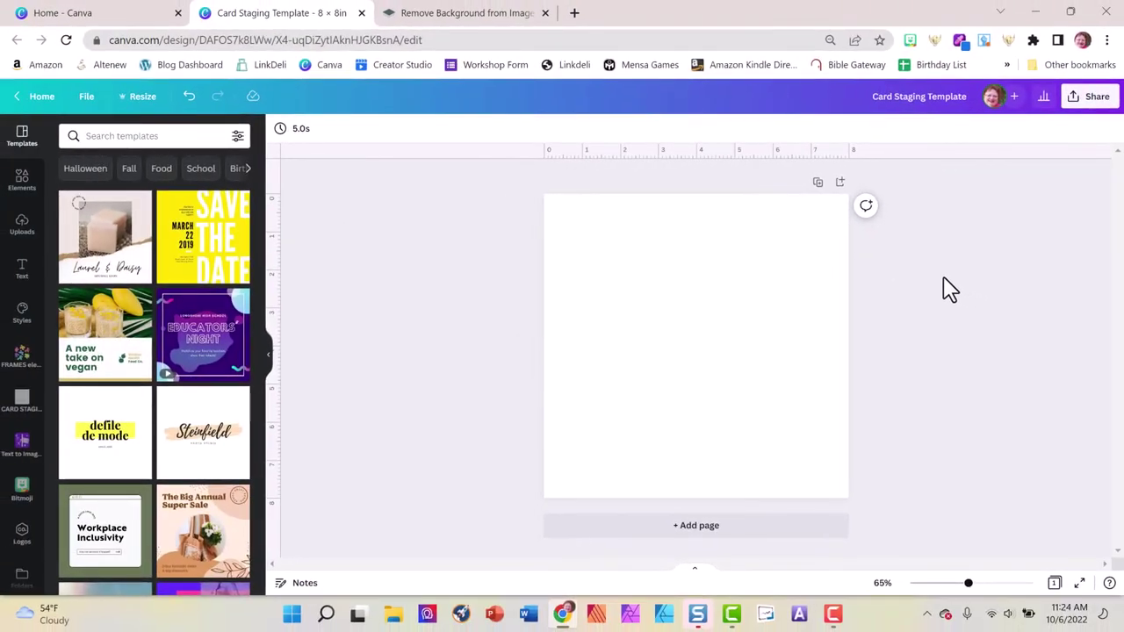
- Find a plain square frame by searching the elements for "frames square" and place it on the page, enlarged to fill the whole page
click(22, 180)
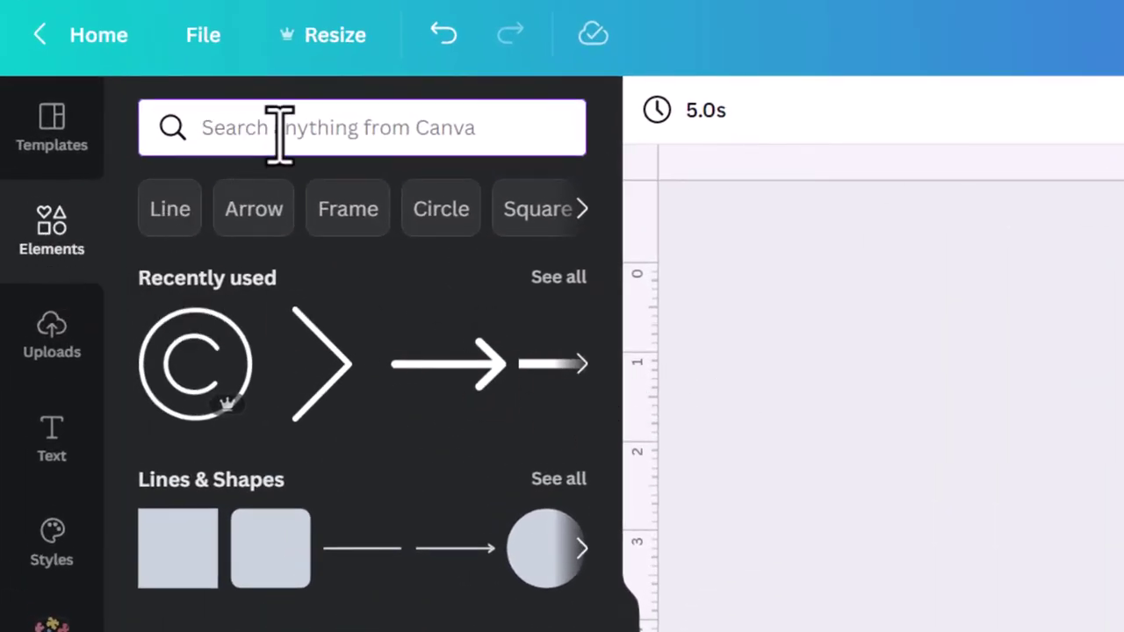
click(279, 132)
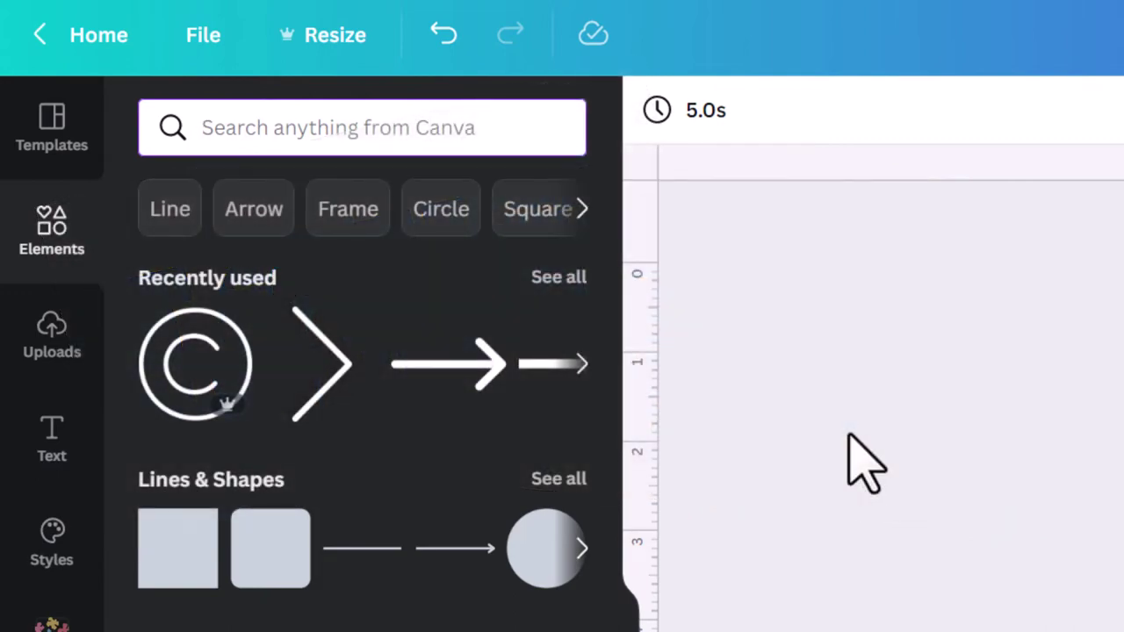
text(fr)
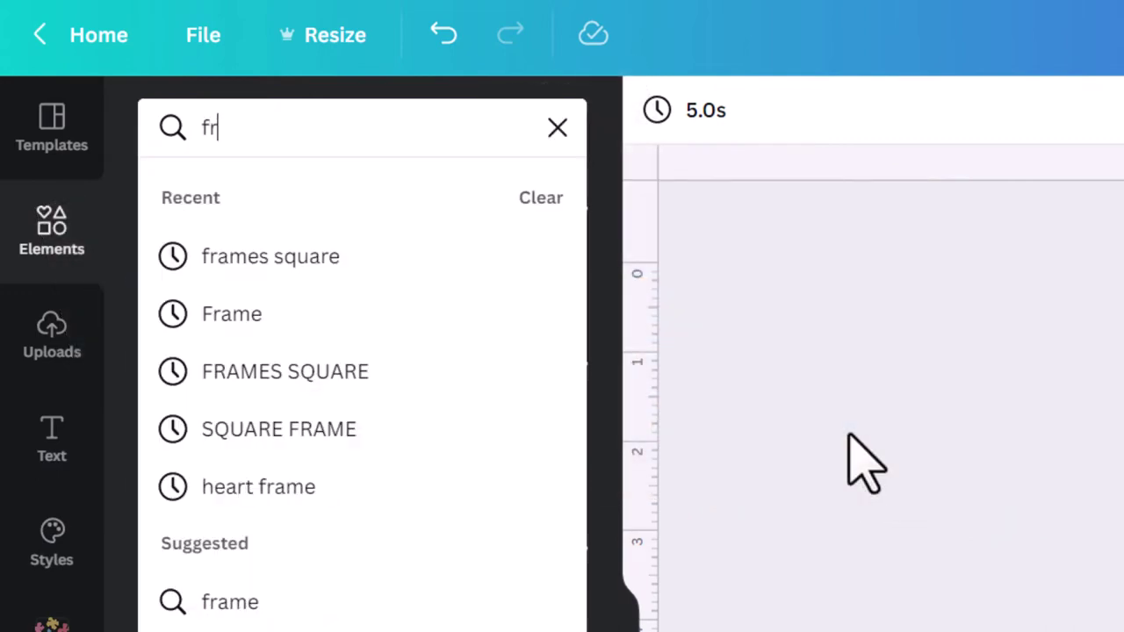
text(ames squar)
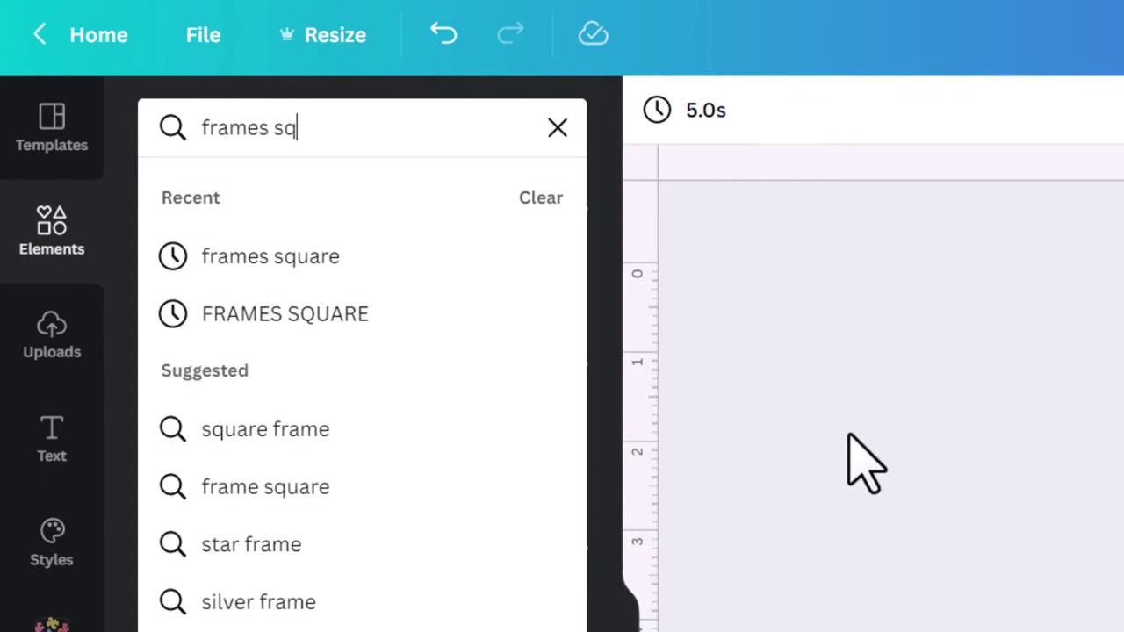
text(e)
key(Return)
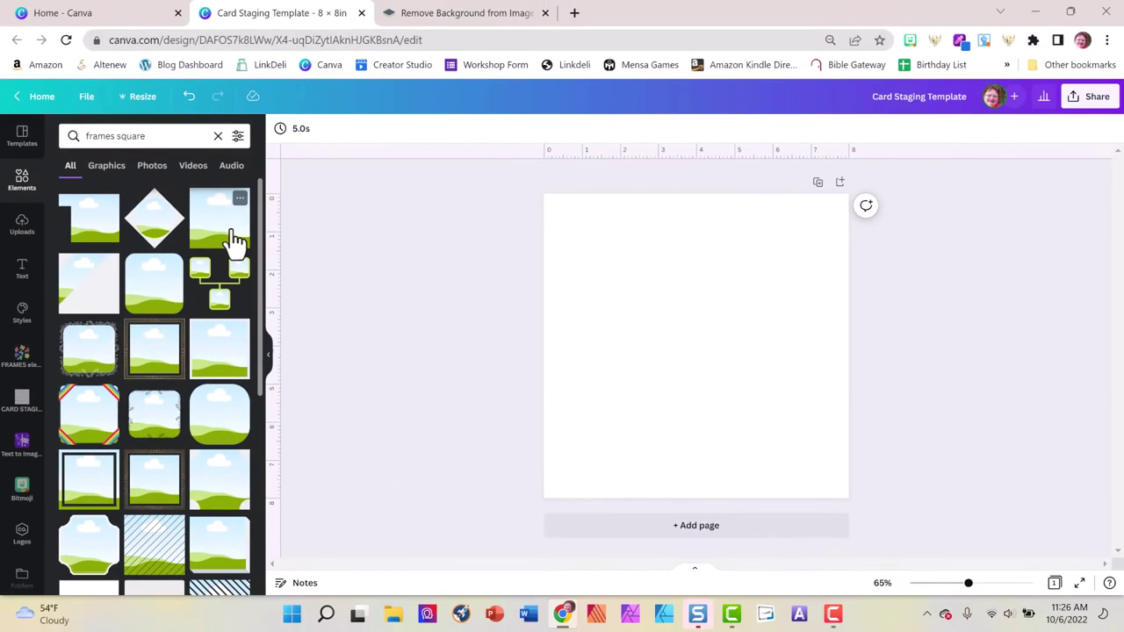
drag(243, 244, 619, 262)
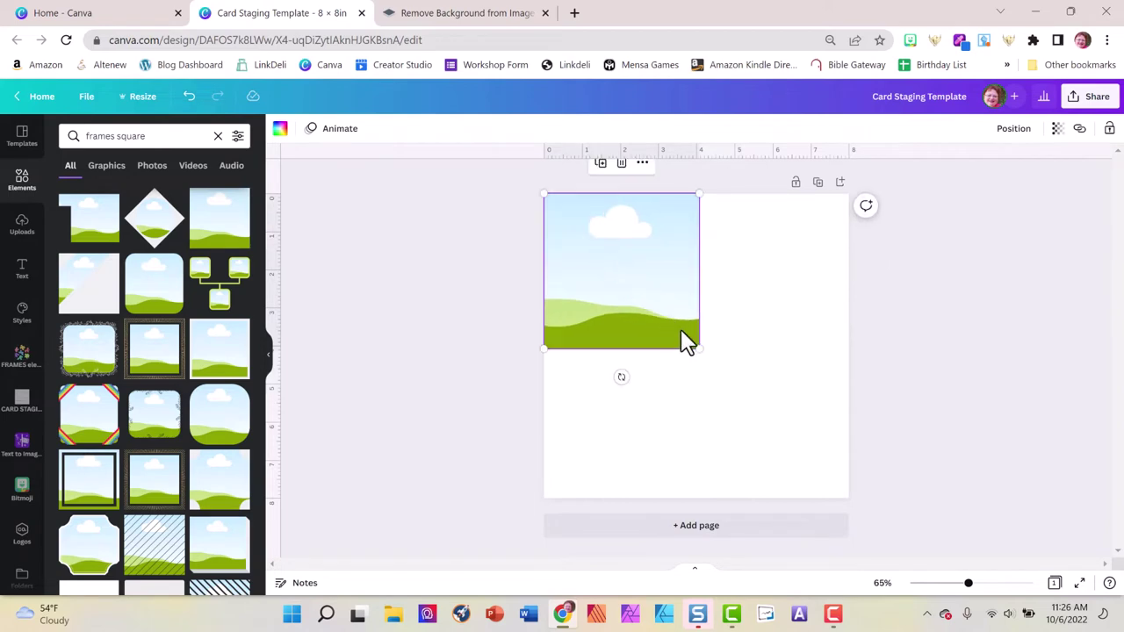
drag(694, 345, 868, 466)
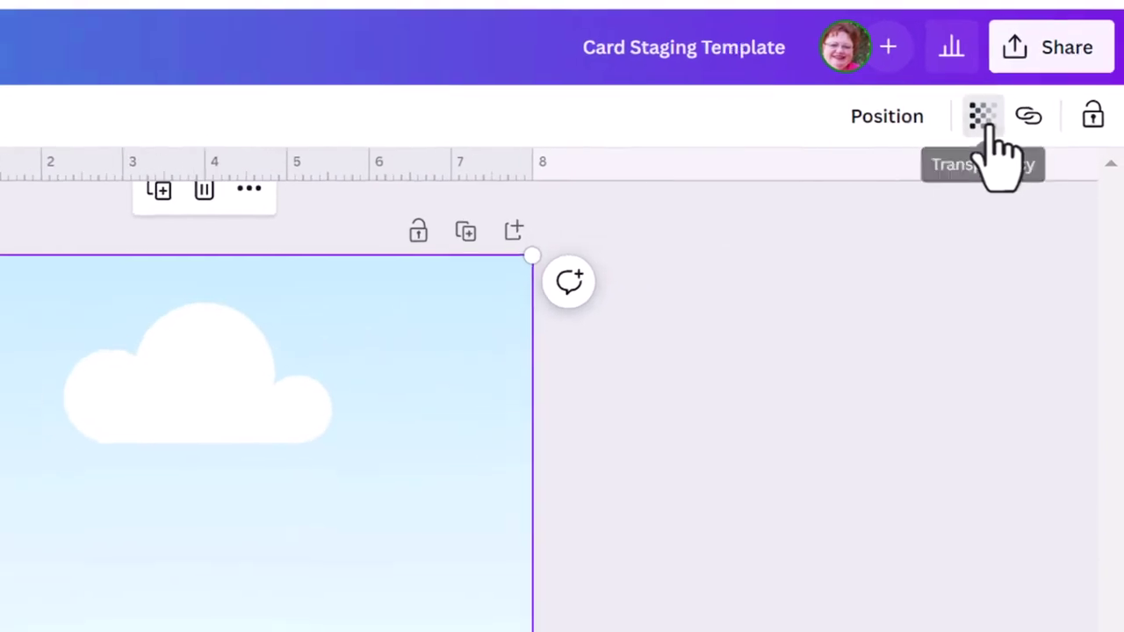
- Set the square frame's transparency to 0 and fully lock the frame
click(985, 118)
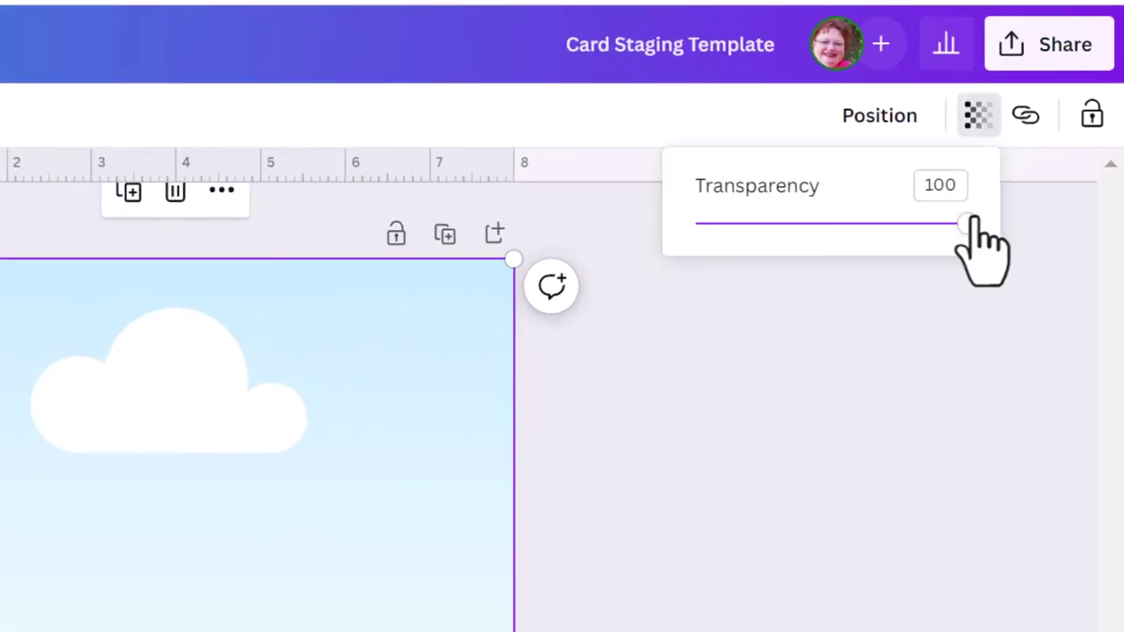
drag(969, 227, 686, 279)
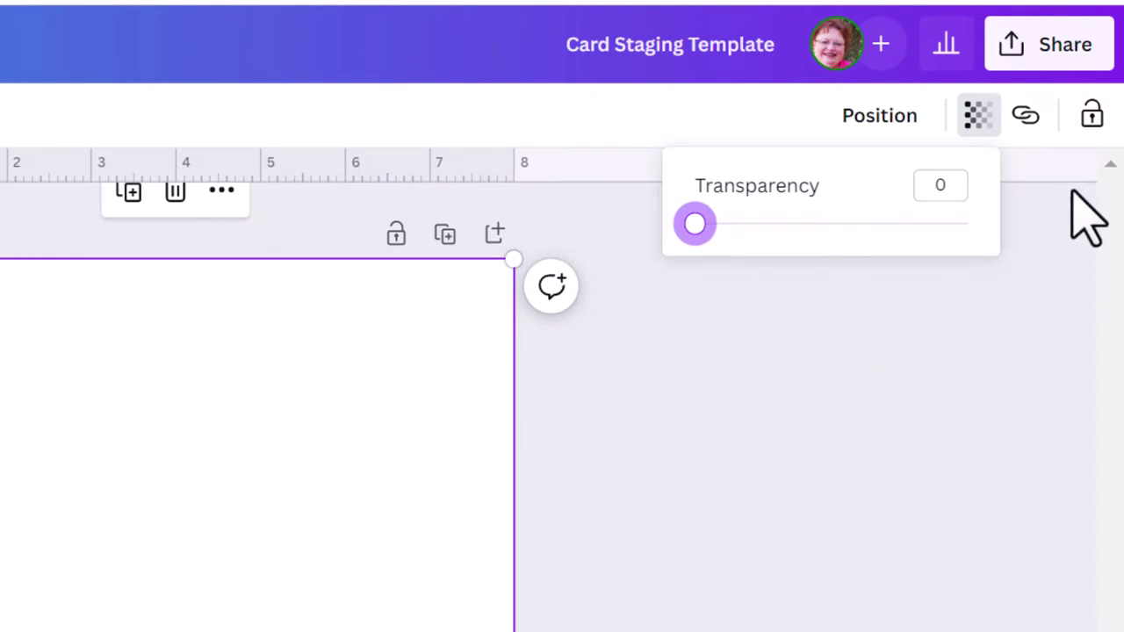
click(1093, 120)
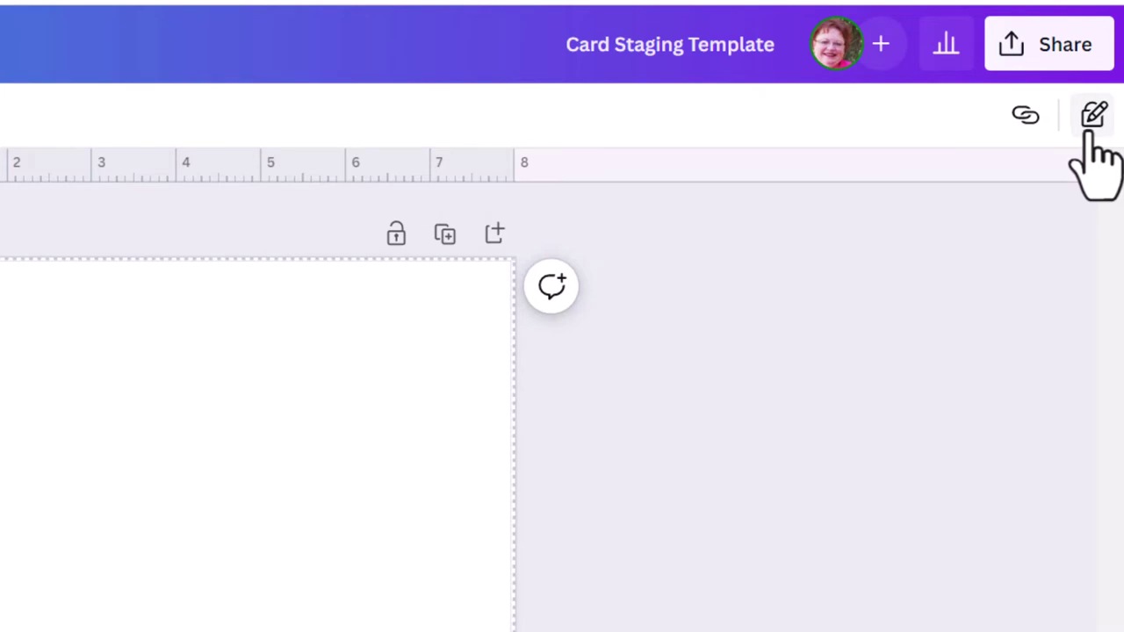
click(1092, 126)
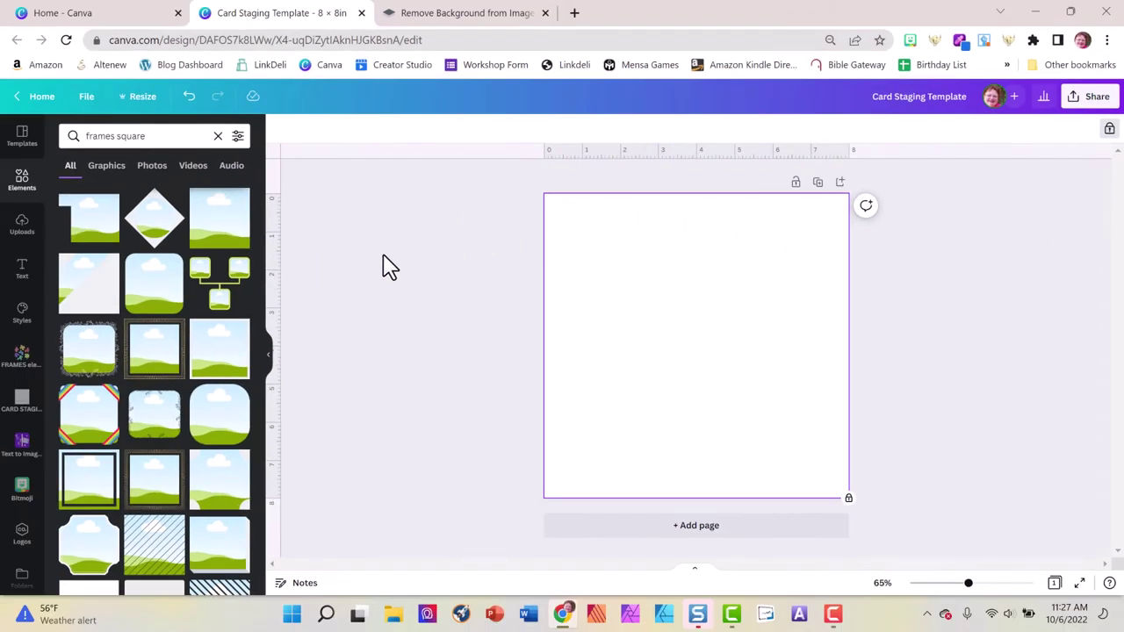
- Search the elements for "mail envelope illustration"
click(218, 136)
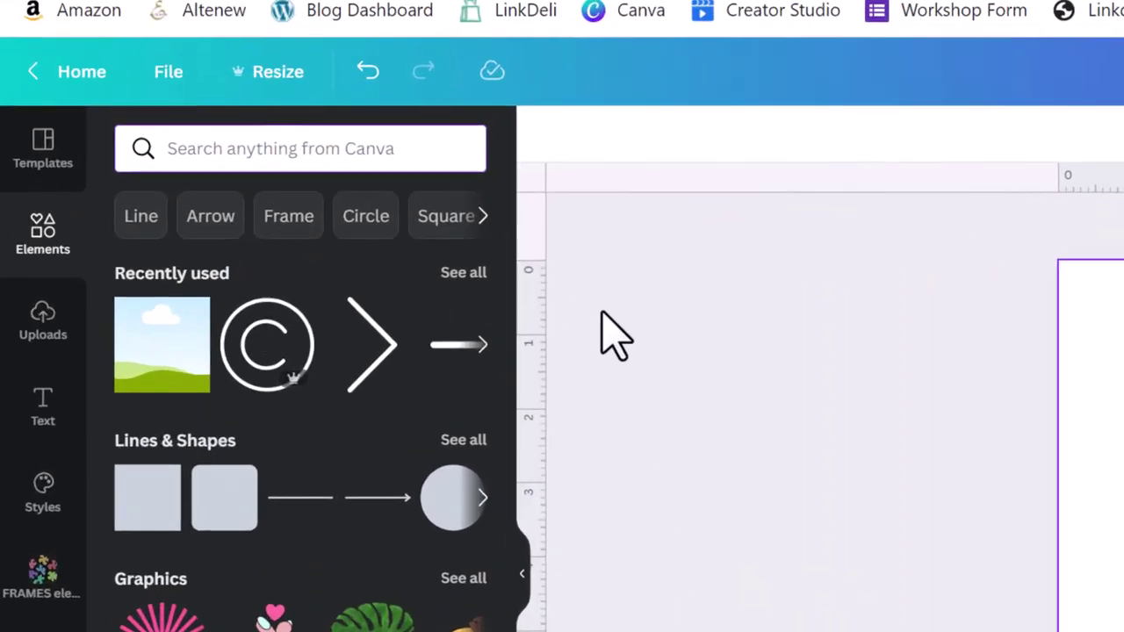
click(376, 149)
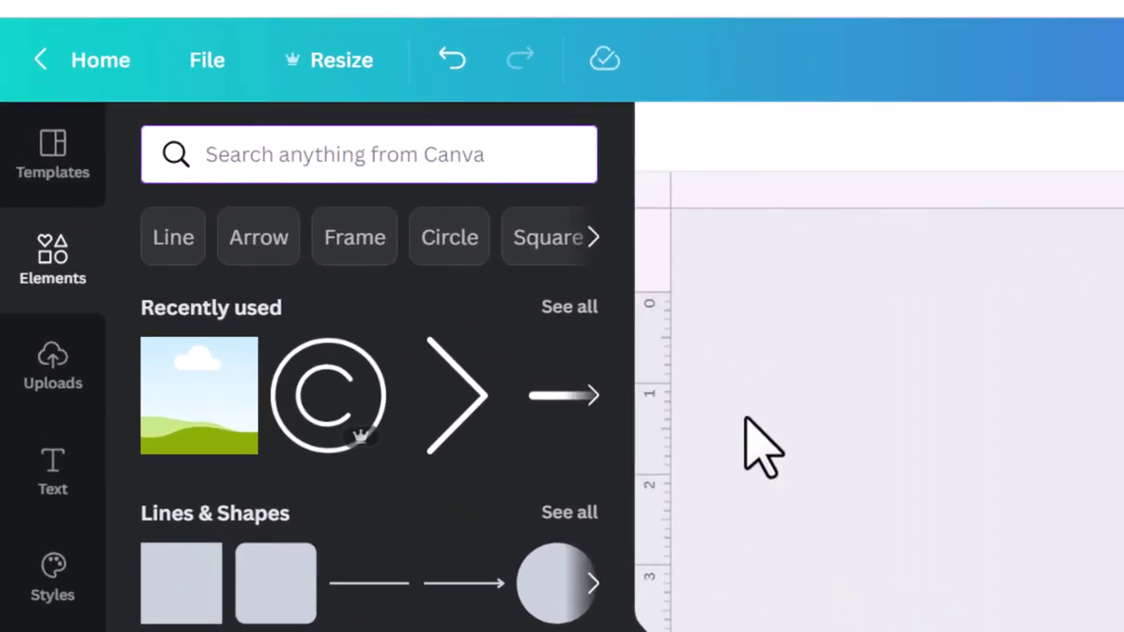
text(mail e)
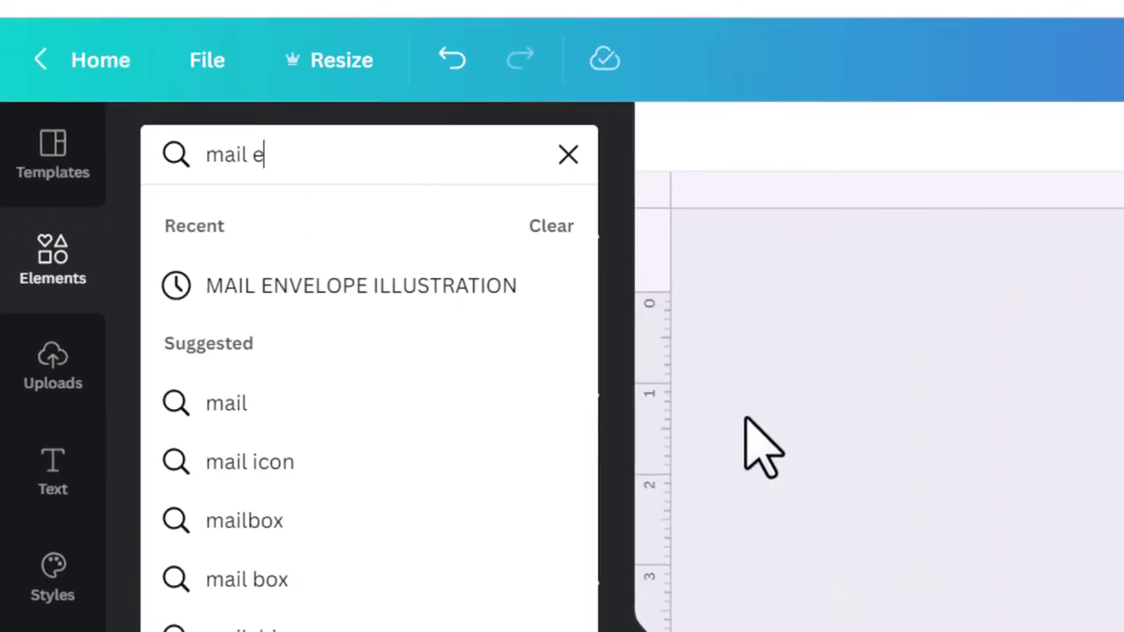
text(nvelope )
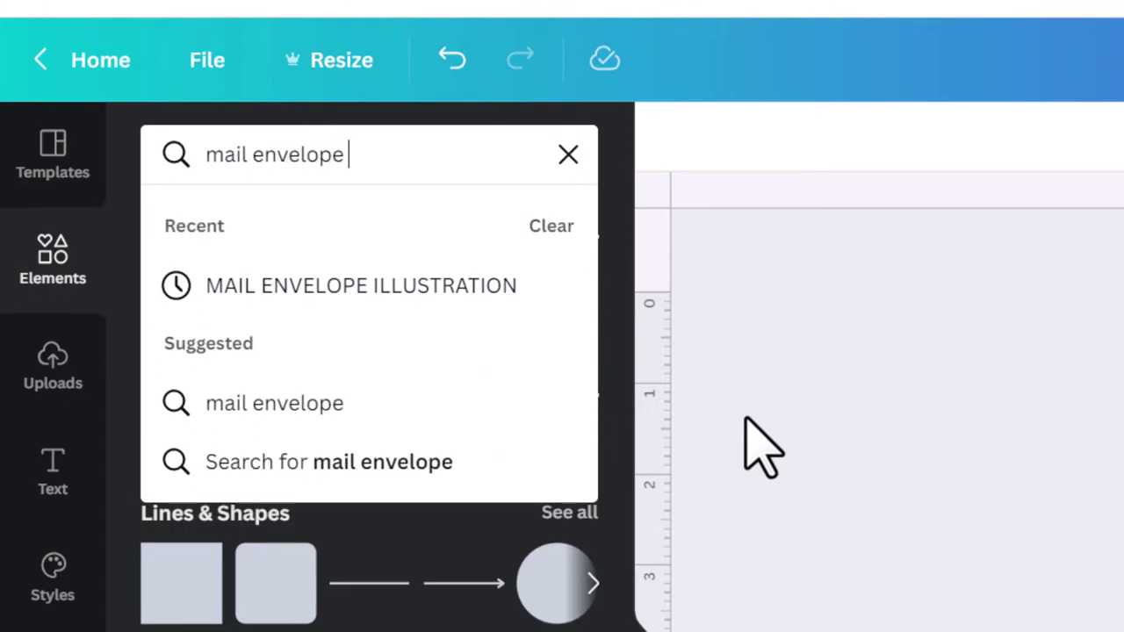
text(illustration)
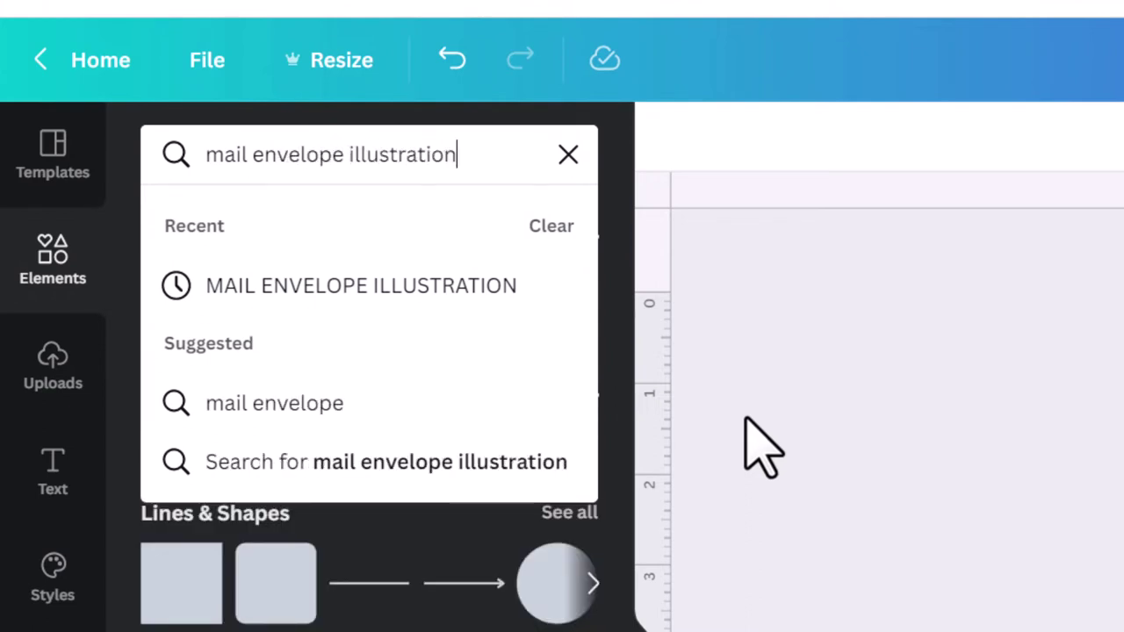
key(Return)
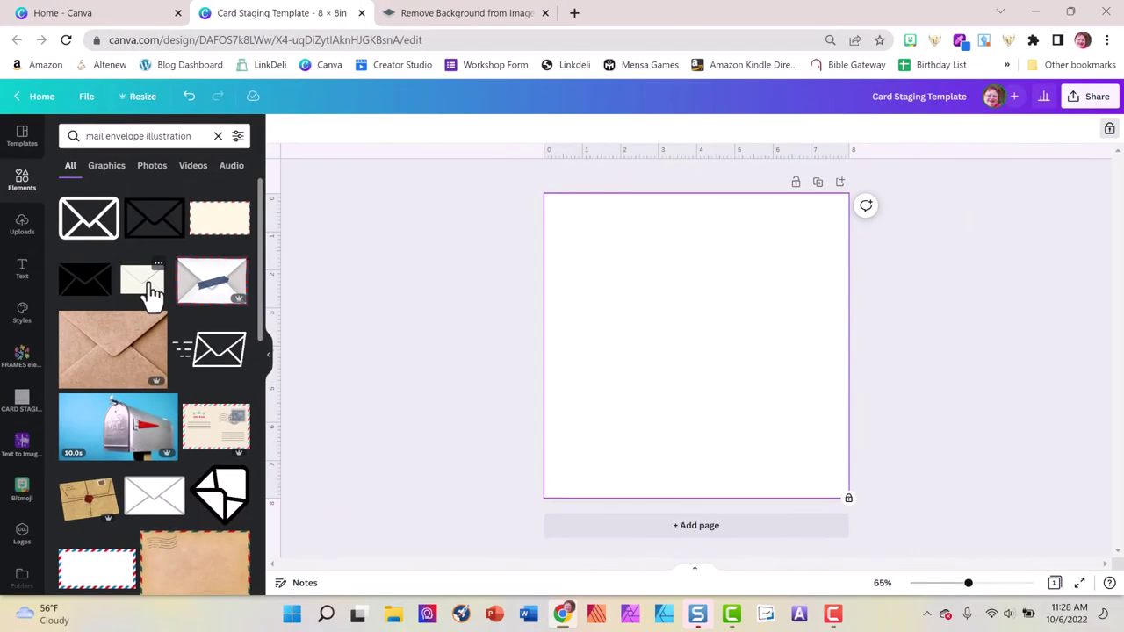
- Add the cream envelope illustration to the page, enlarge it to about 6 inches wide and centre it on the page
click(366, 511)
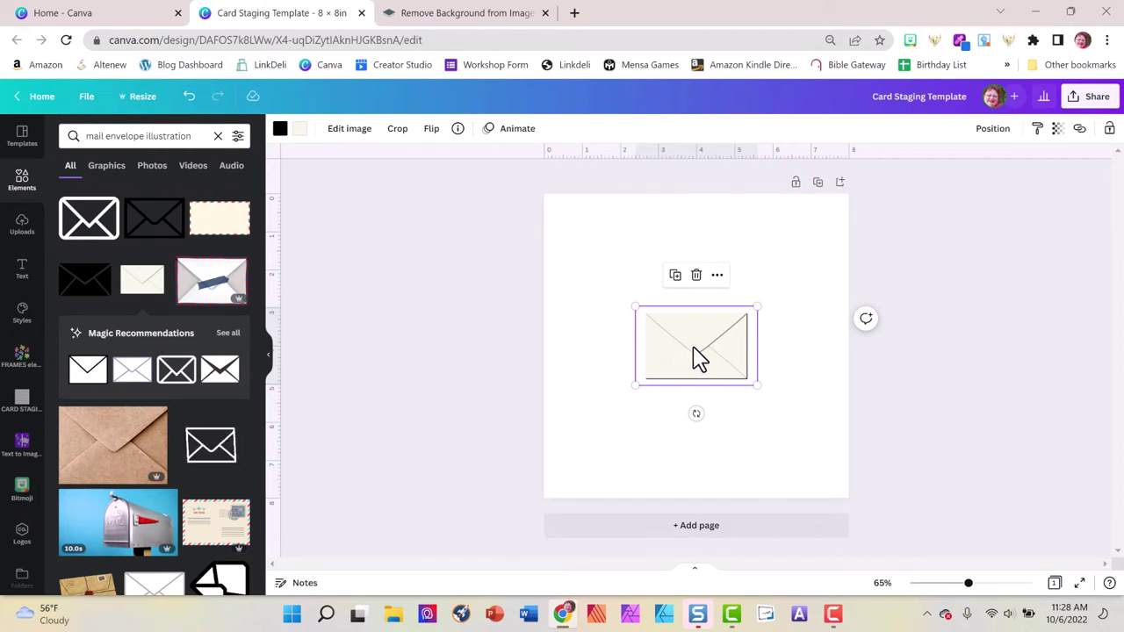
drag(696, 356, 653, 290)
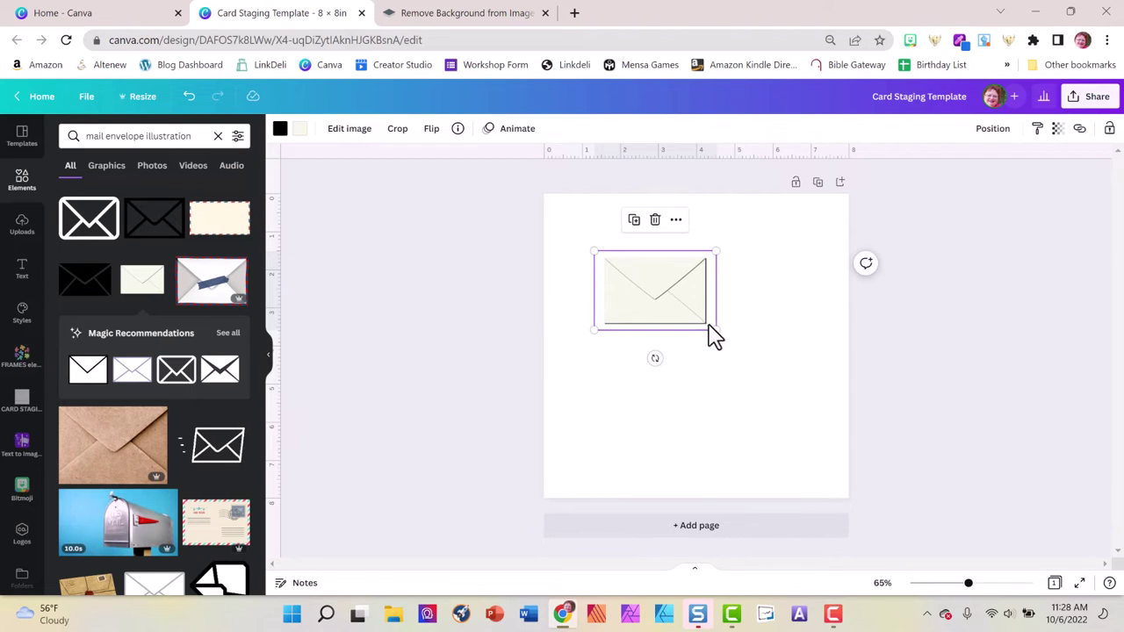
drag(714, 328, 822, 400)
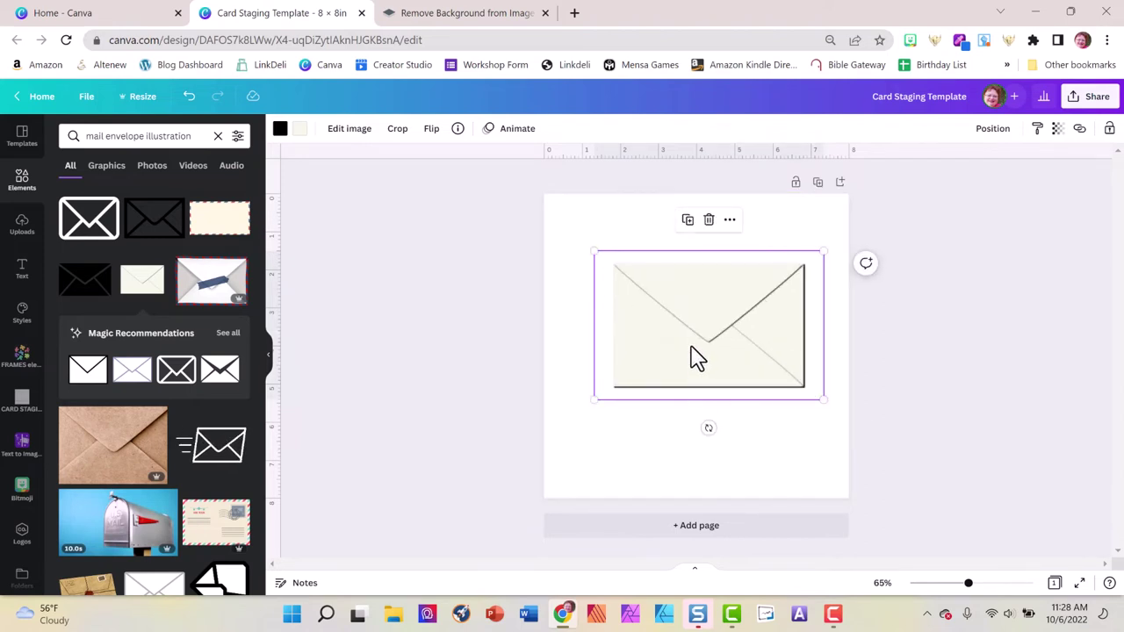
mouse_move(697, 357)
mouse_down()
mouse_move(677, 355)
mouse_move(688, 369)
mouse_move(690, 344)
mouse_move(673, 368)
mouse_move(699, 374)
mouse_move(680, 365)
mouse_up()
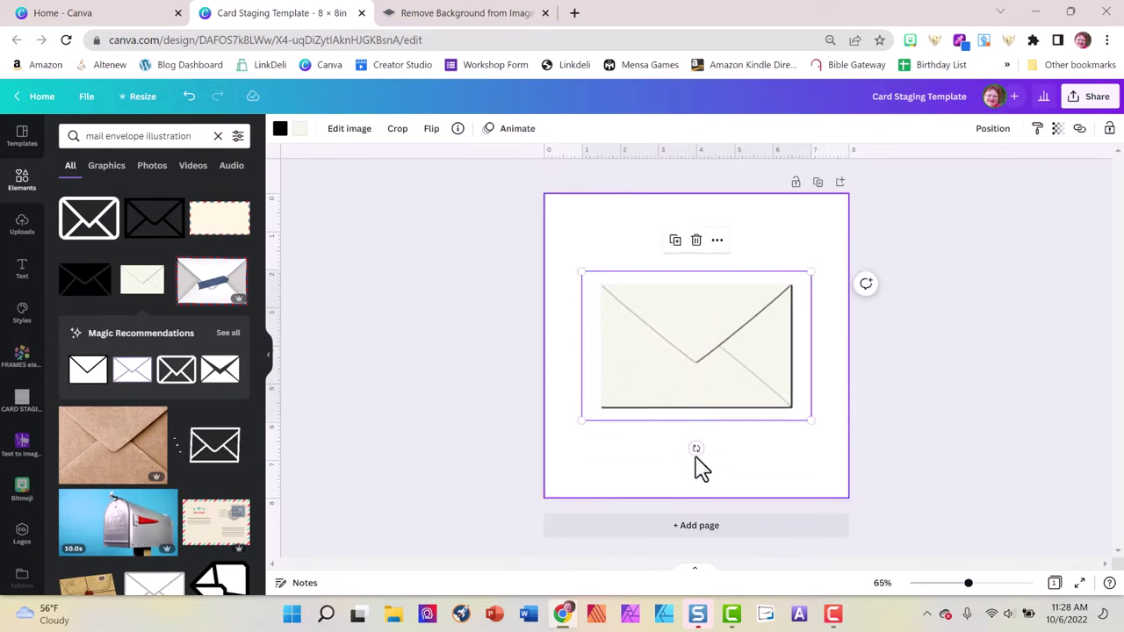
- Tilt the envelope counterclockwise and enlarge it slightly, positioning it so its frame reaches the page's right edge
drag(694, 452, 723, 448)
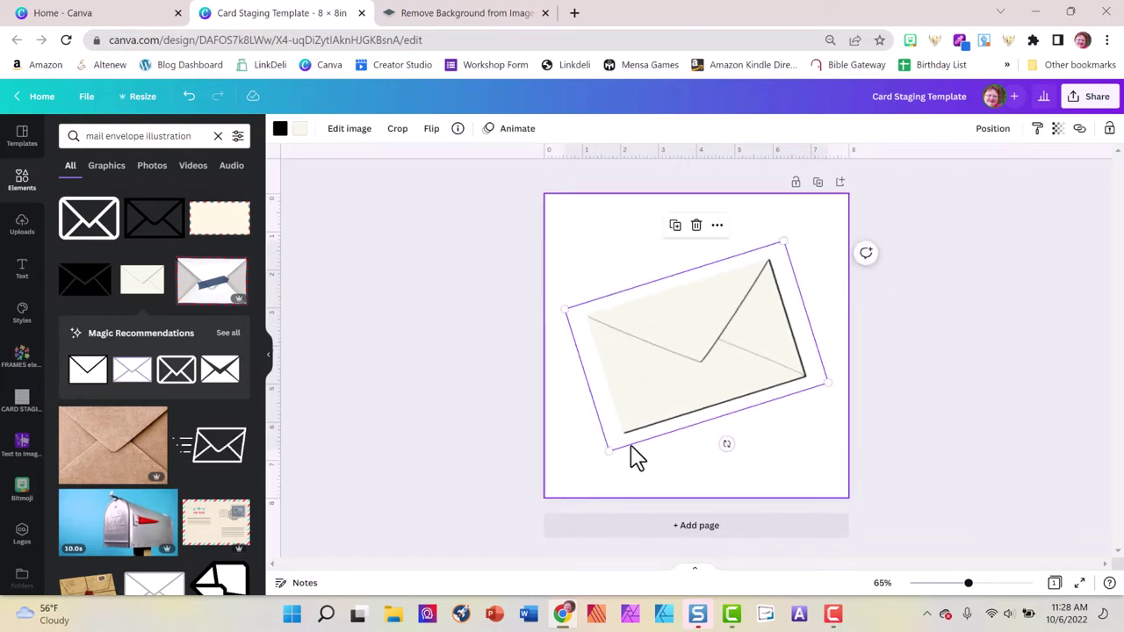
drag(609, 449, 589, 474)
drag(691, 397, 705, 392)
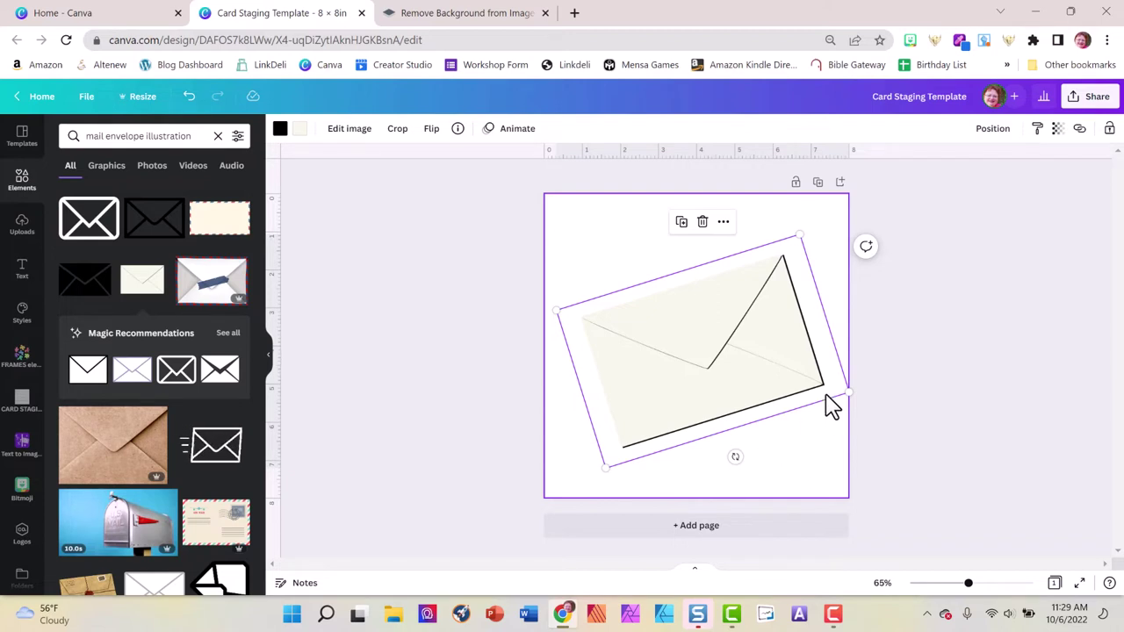
- Set the envelope's transparency to 0, lock it in place and deselect it
click(1058, 133)
drag(1054, 180, 929, 214)
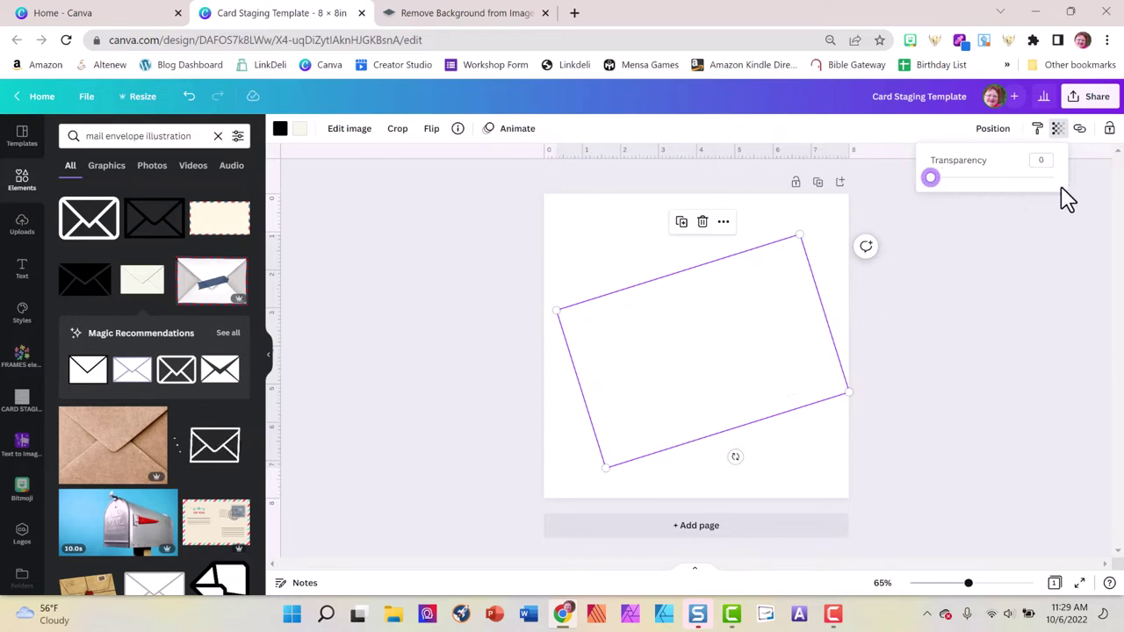
click(1109, 129)
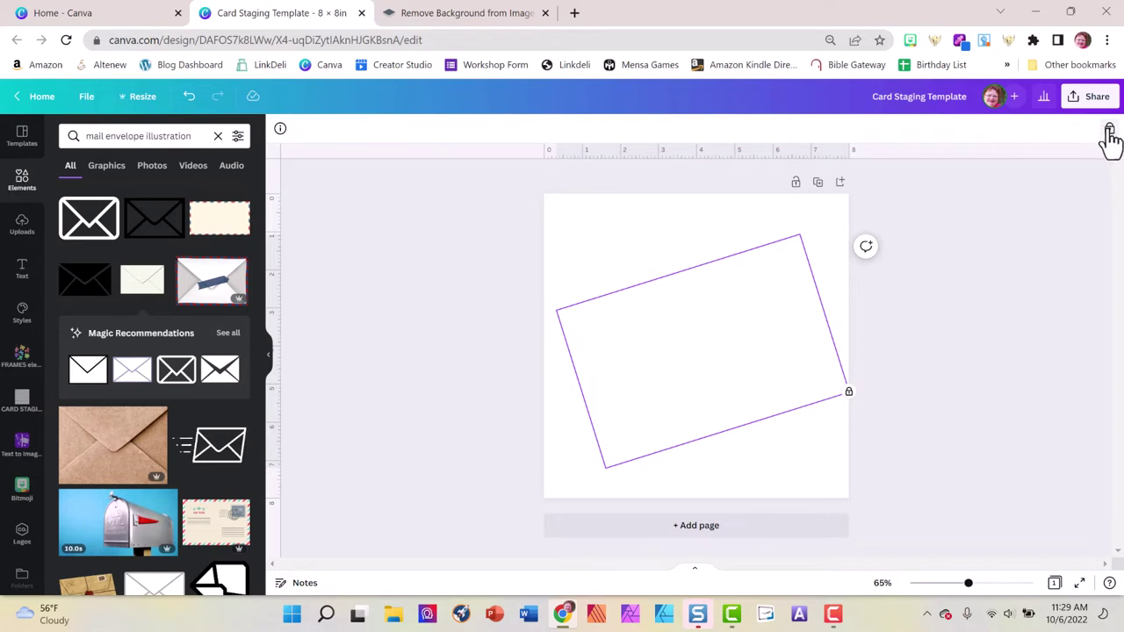
click(1008, 247)
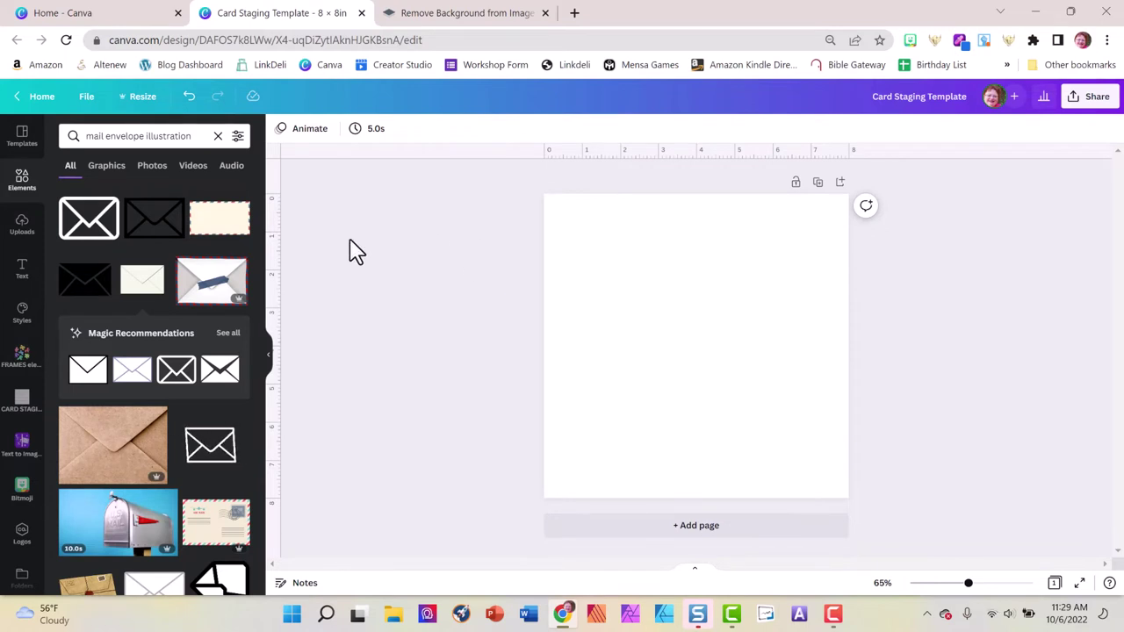
- Upload the card photo IMG_2002 from the CARD STAGING TUTORIAL folder
click(22, 228)
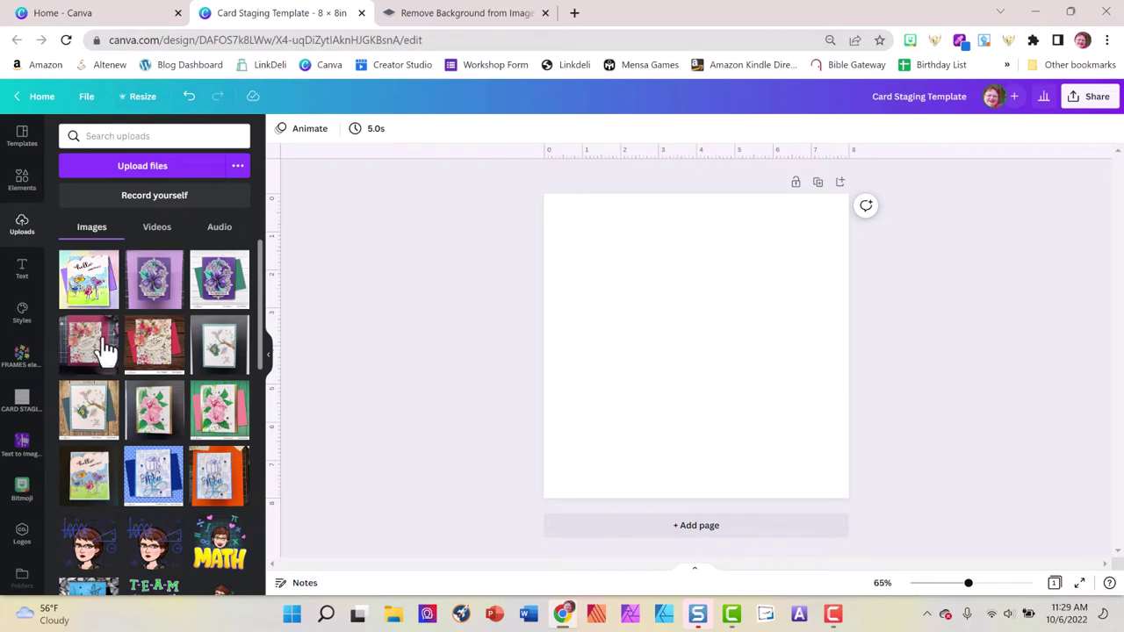
click(154, 173)
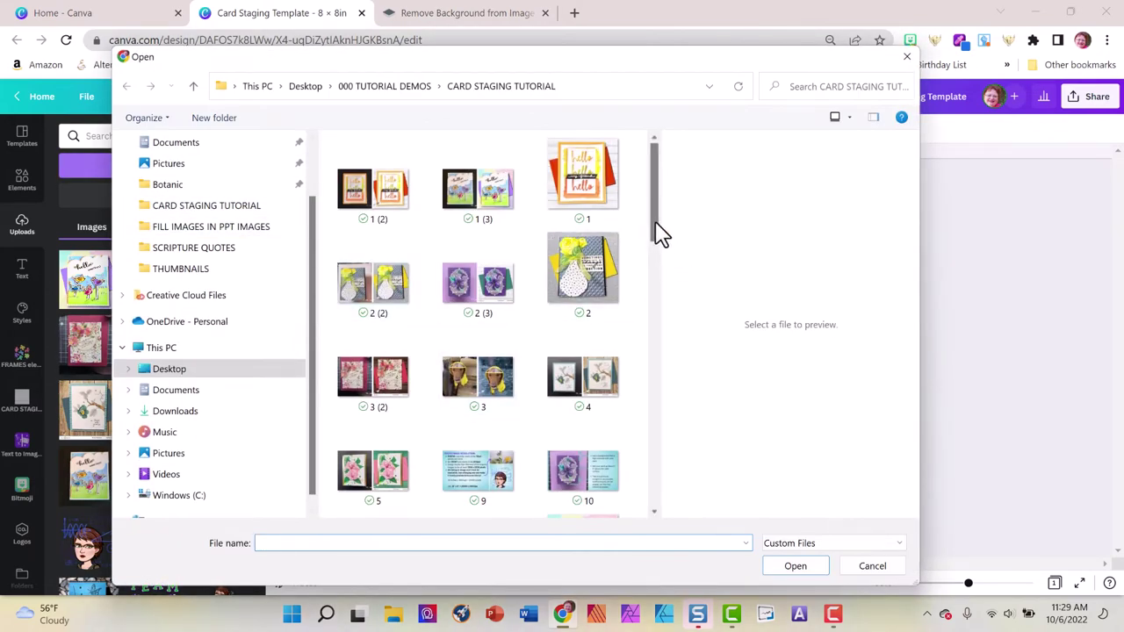
drag(661, 235, 674, 432)
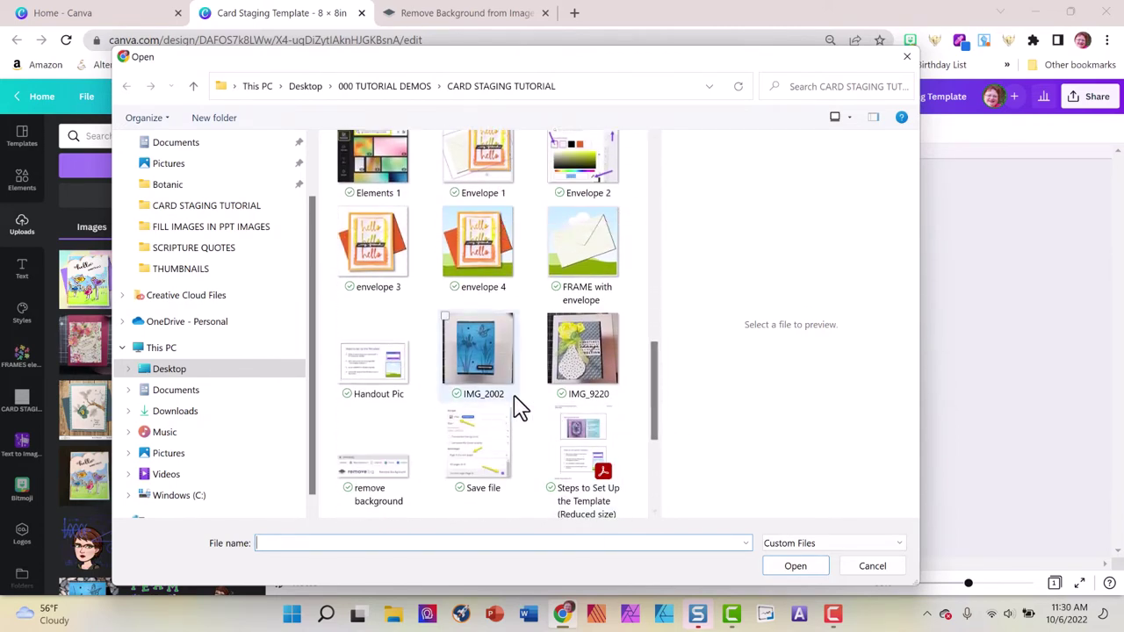
click(480, 359)
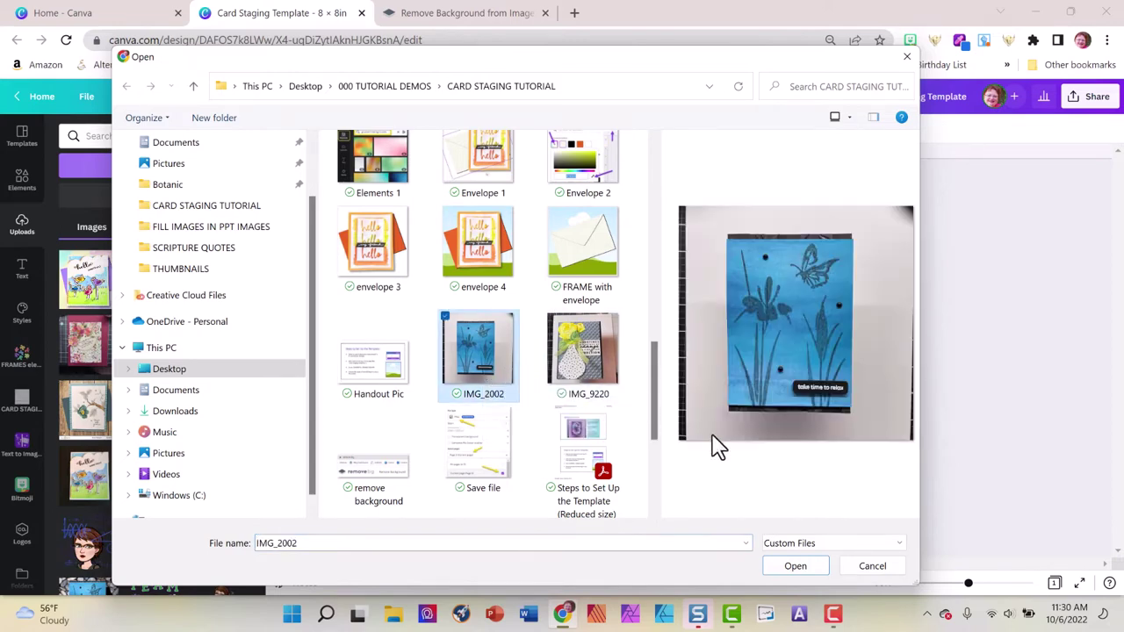
click(790, 567)
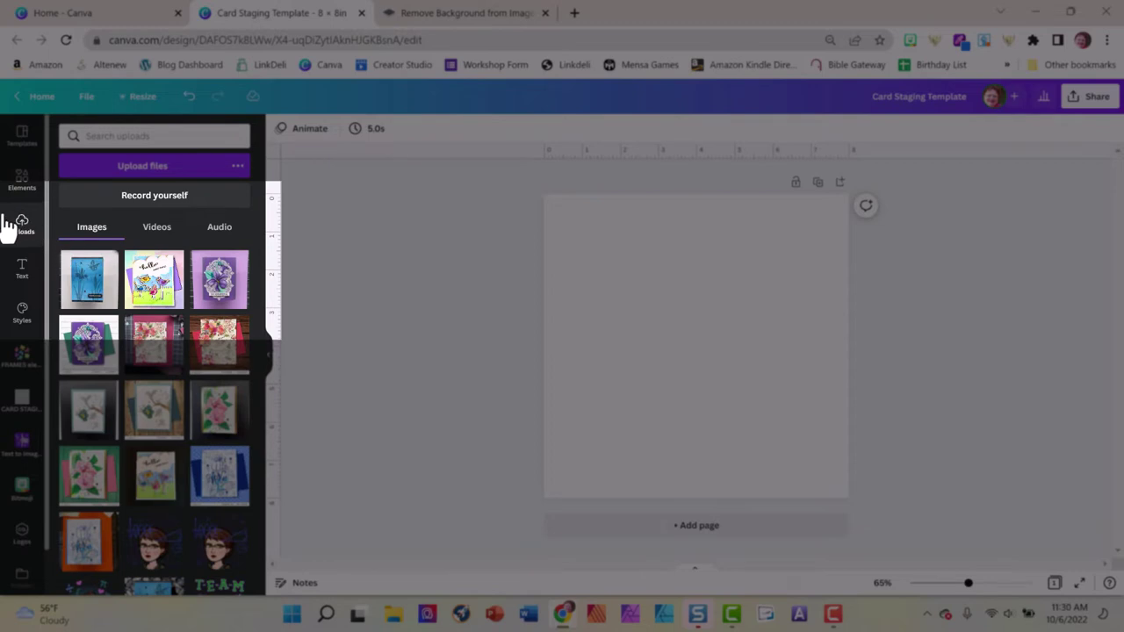
- Add the uploaded blue iris card photo to the page and open its image editing options
click(88, 290)
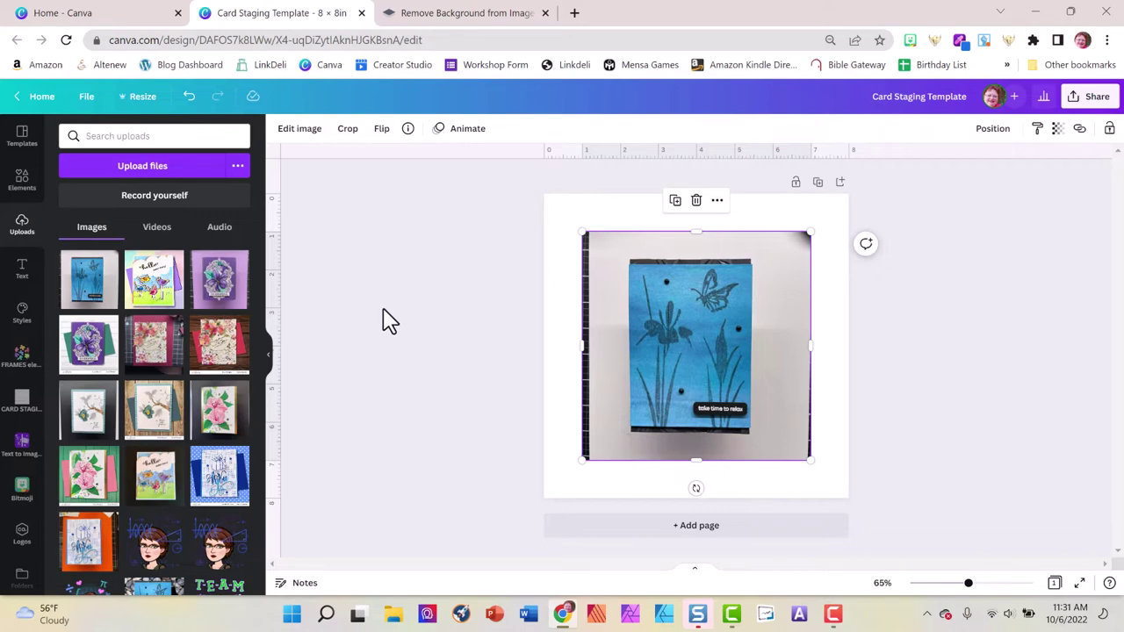
click(311, 140)
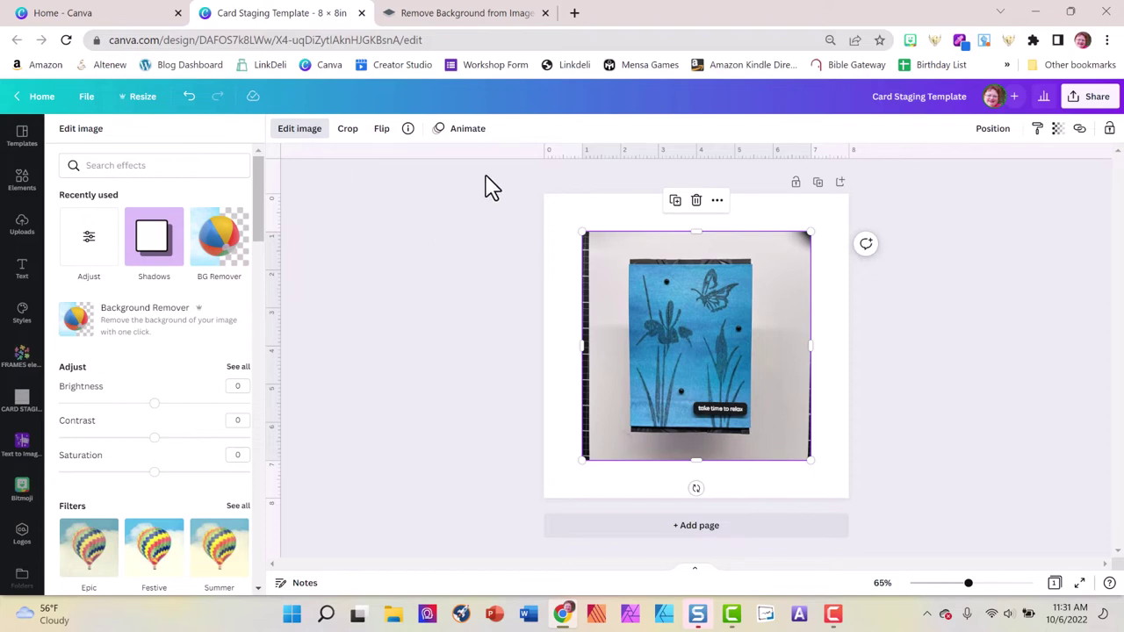
- Look over the remove.bg background removal page as an alternative, and return to the Card Staging Template design
click(497, 14)
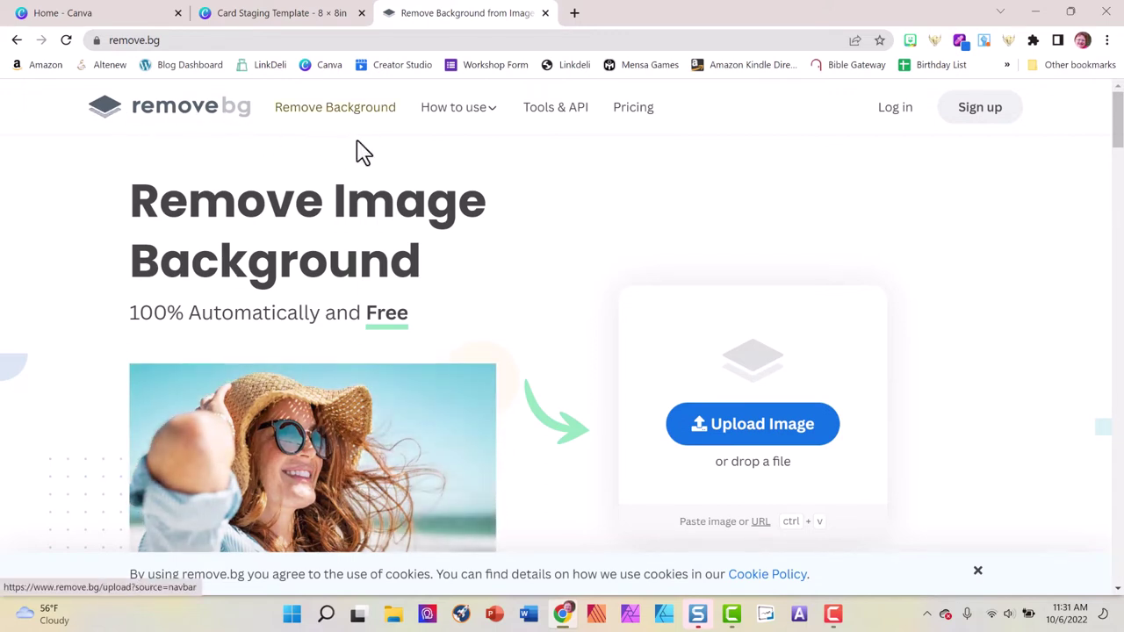
scroll(527, 281, down, 1)
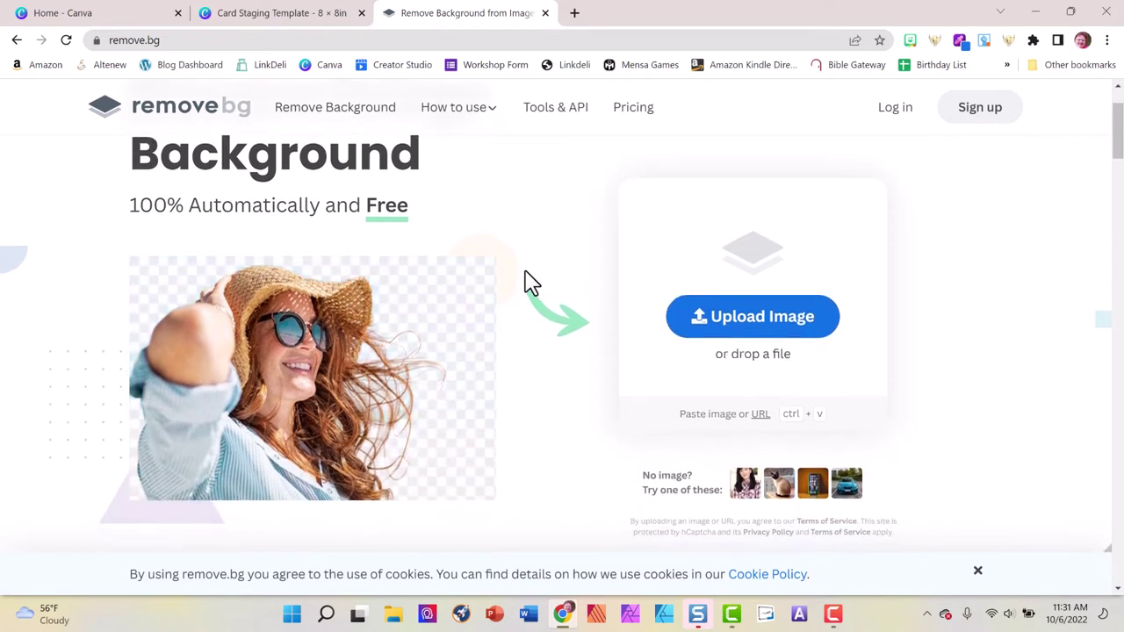
scroll(527, 281, down, 1)
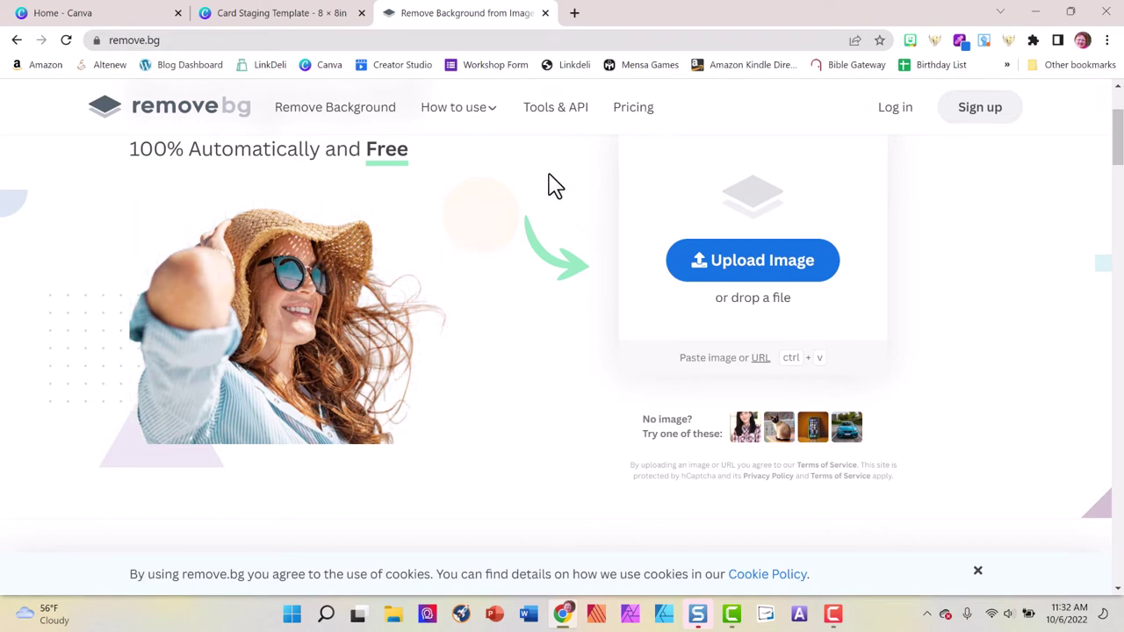
click(316, 15)
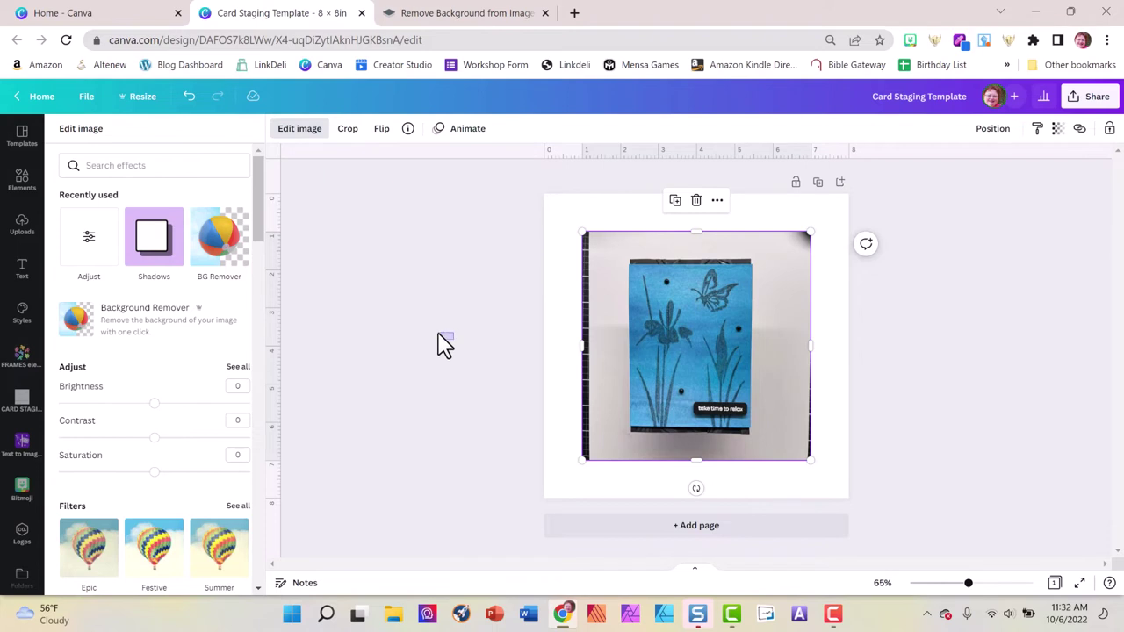
drag(454, 340, 570, 258)
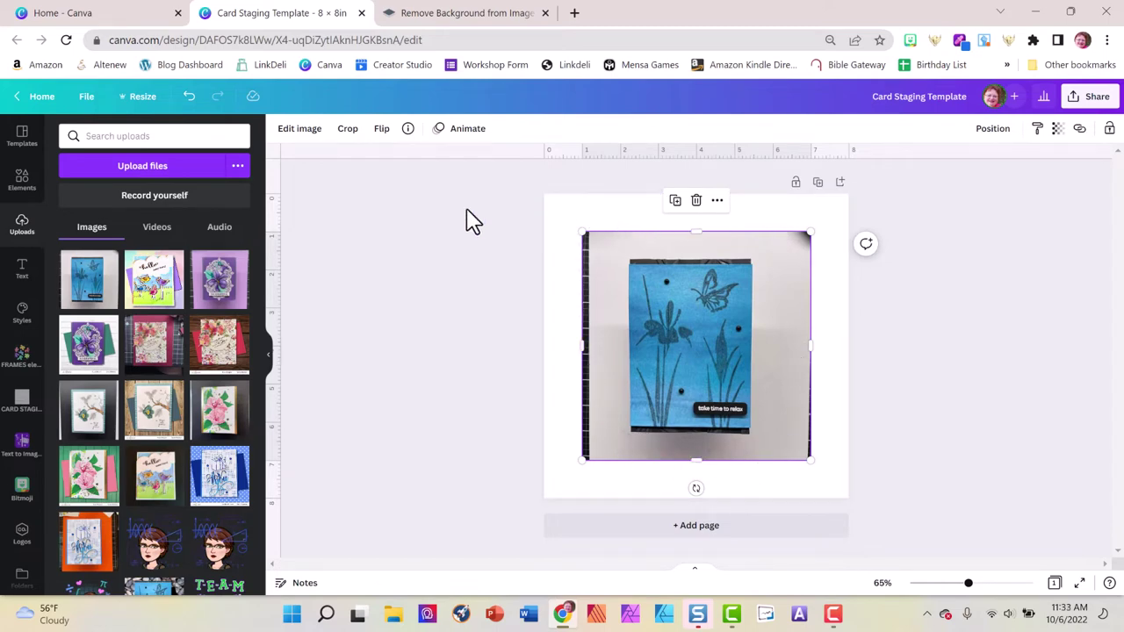
- Remove the card photo's background with the Background Remover, apply the result and deselect the photo
click(303, 133)
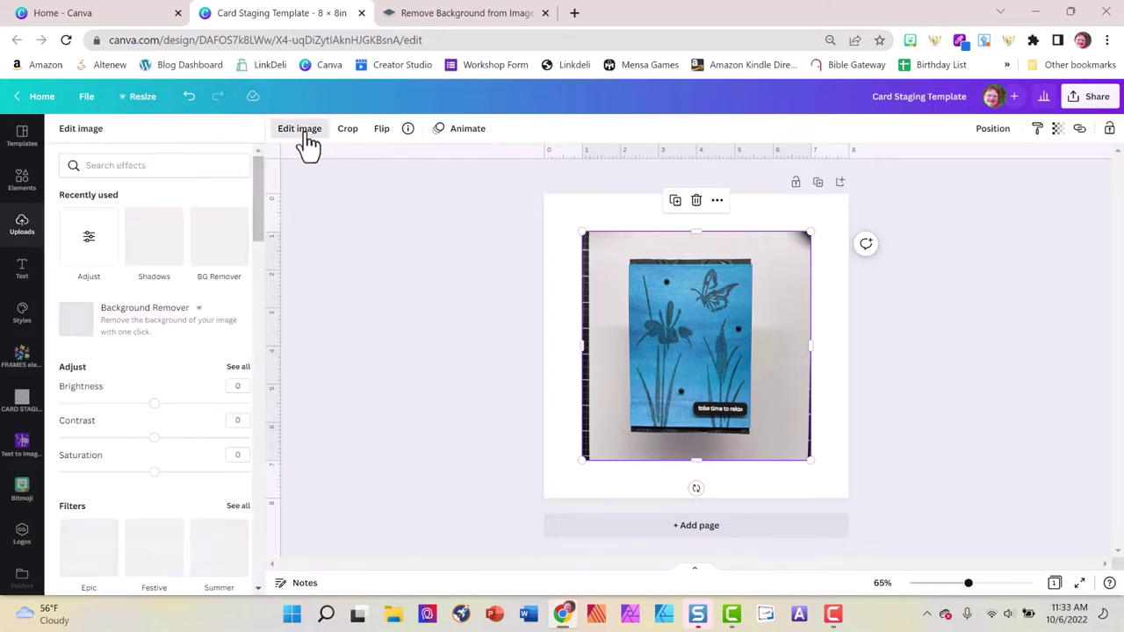
click(222, 248)
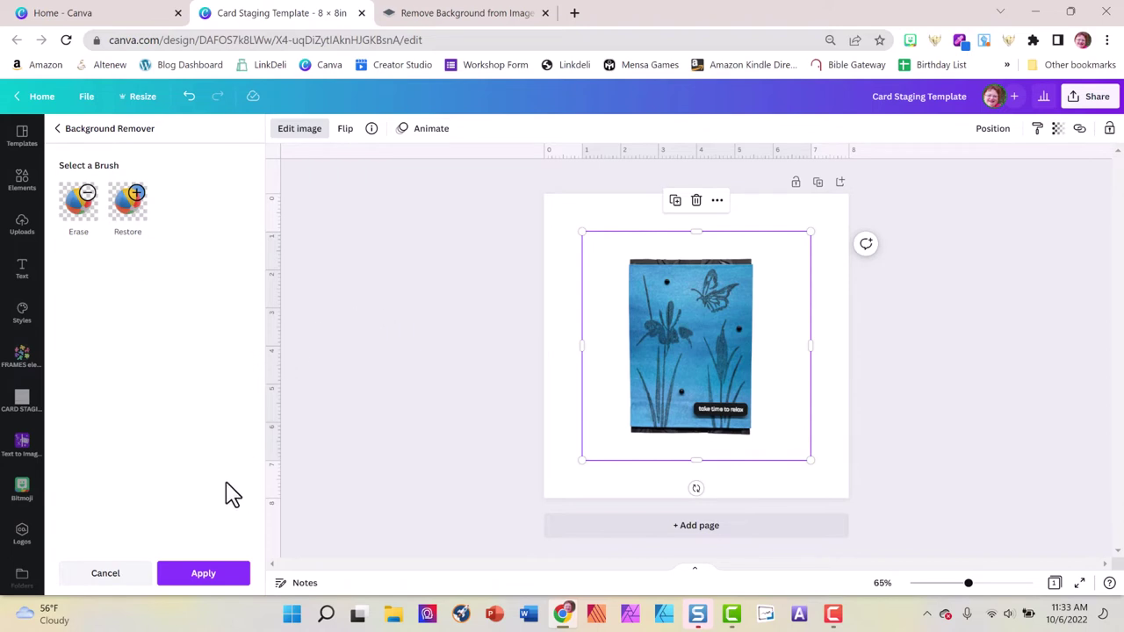
click(210, 577)
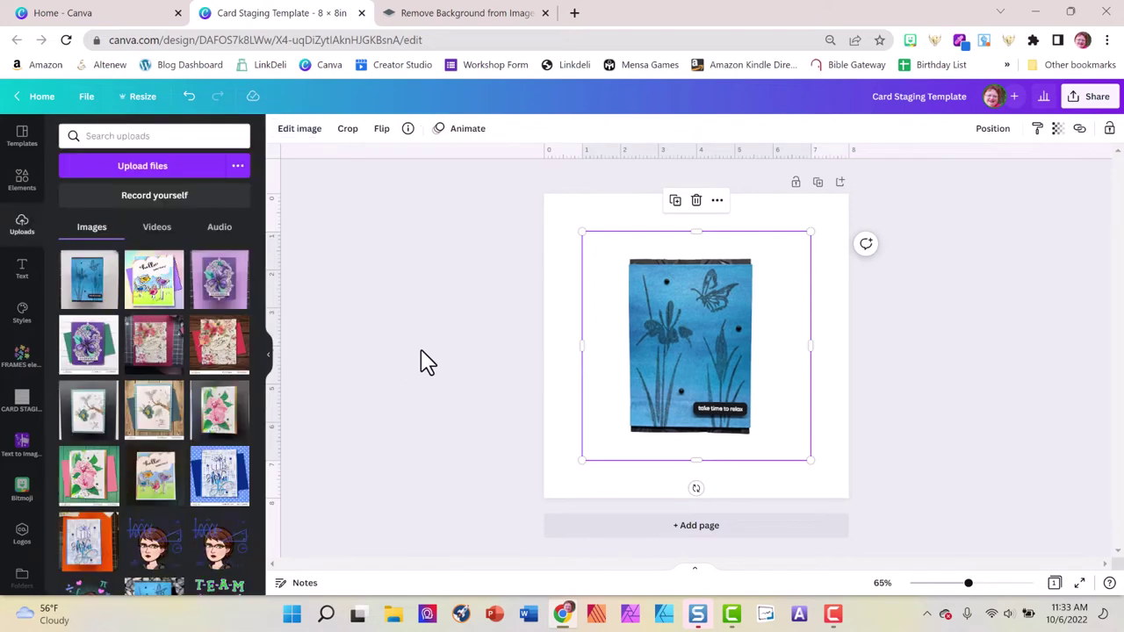
click(426, 360)
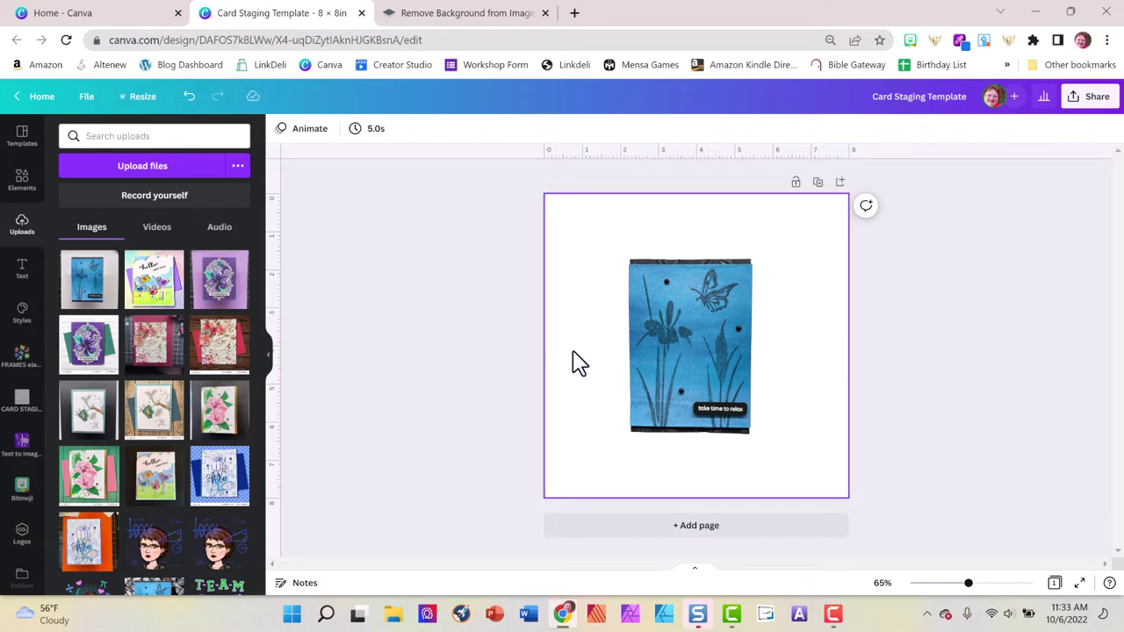
- Apply a Drop shadow to the card image, keeping the default Bottom-right shadow settings
click(672, 345)
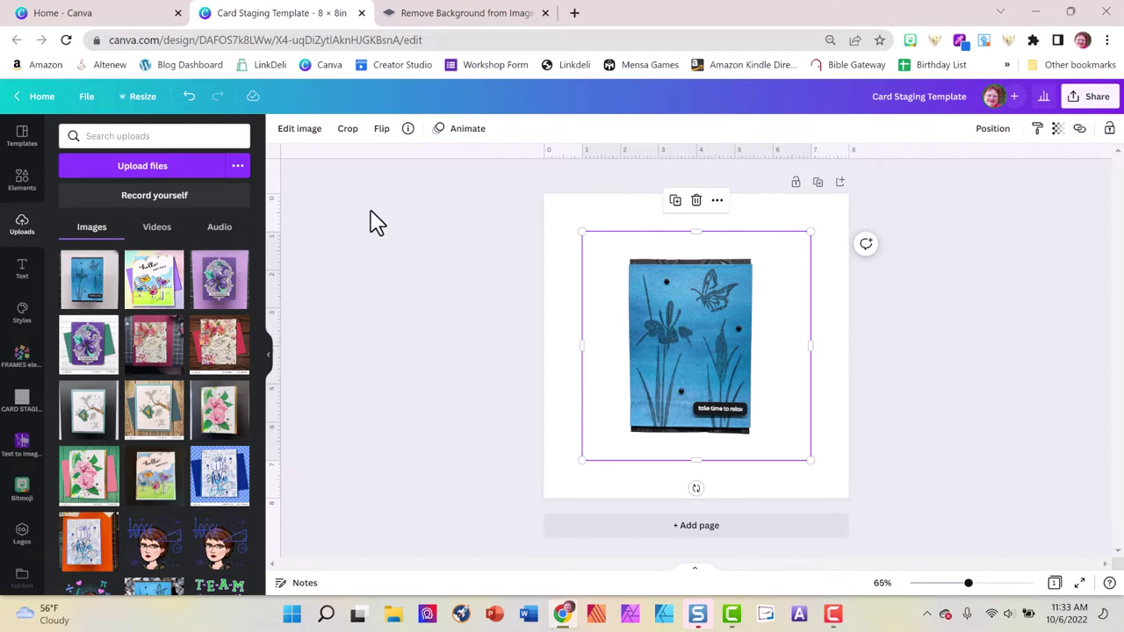
click(309, 135)
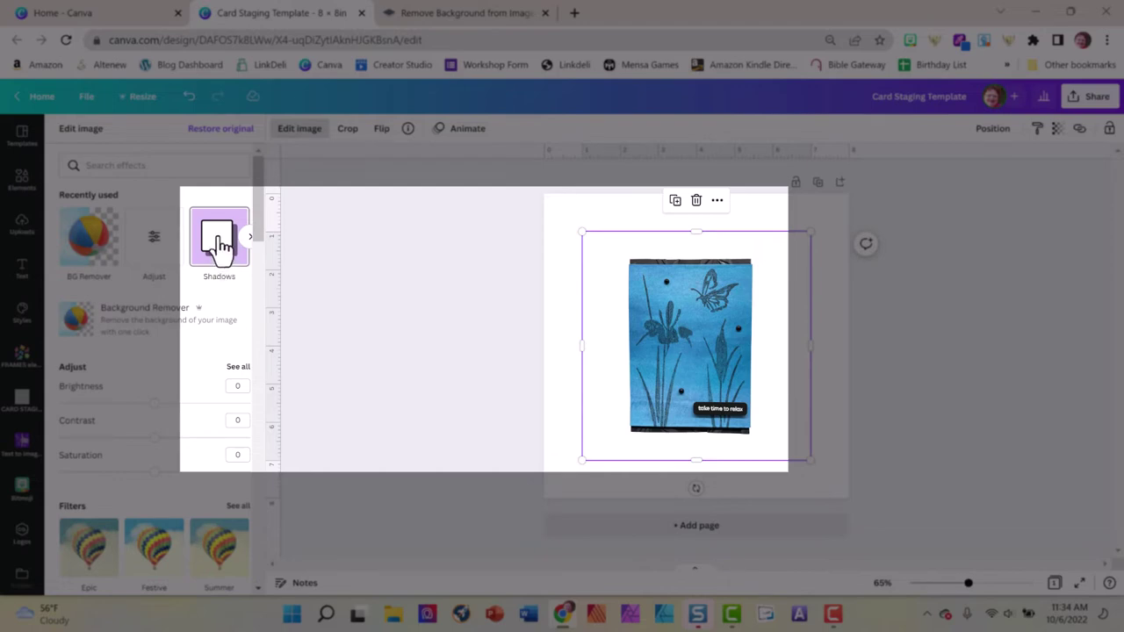
click(220, 244)
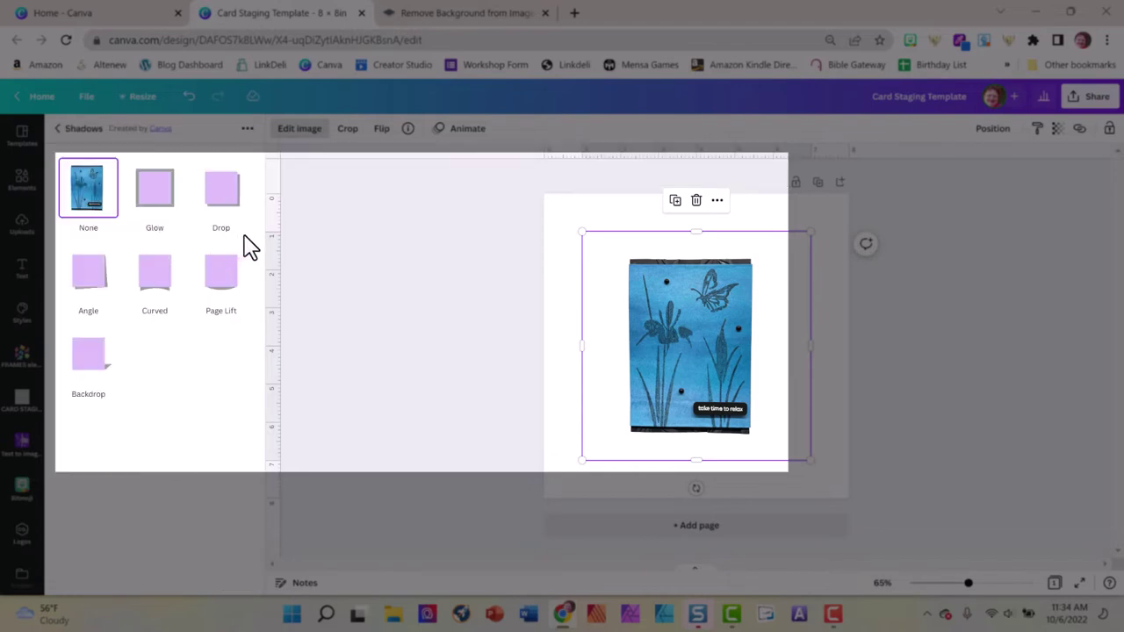
click(223, 207)
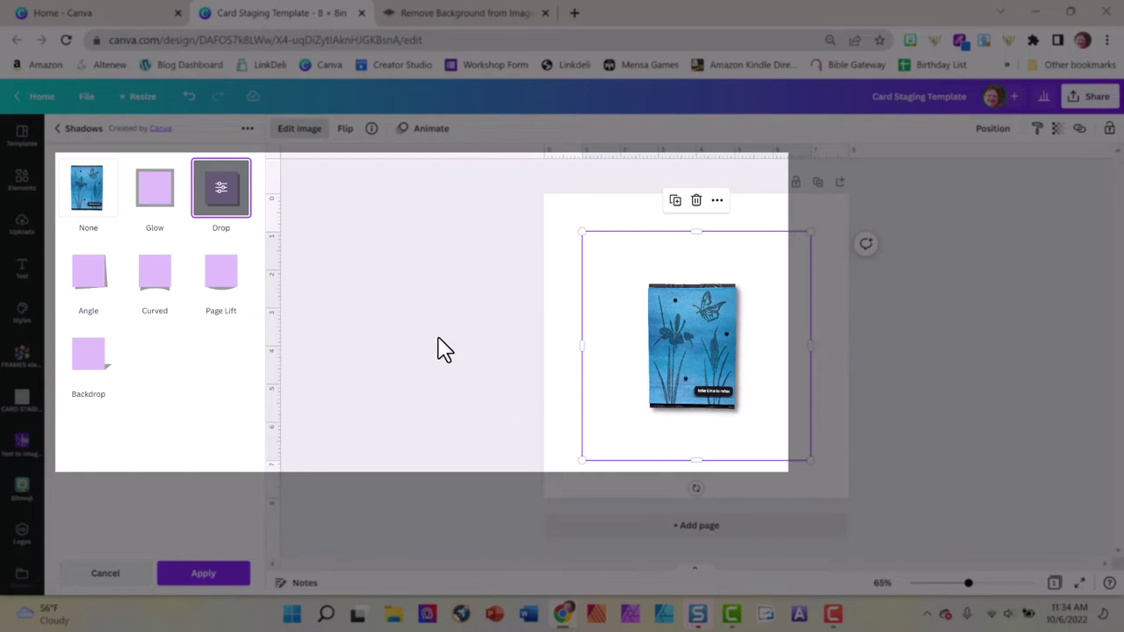
click(221, 188)
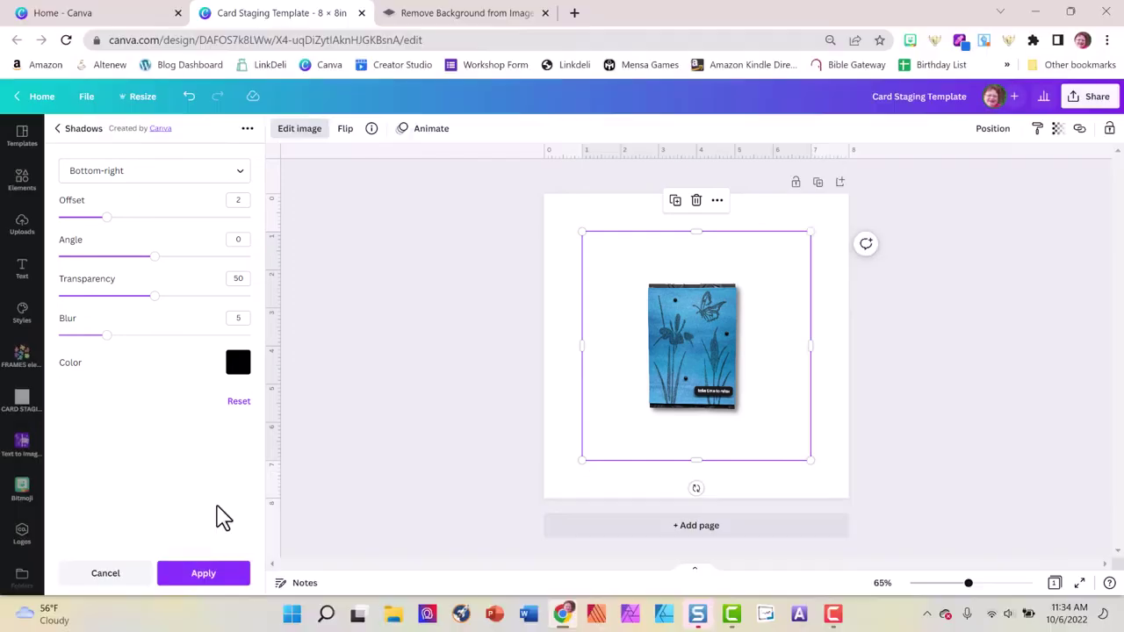
click(215, 581)
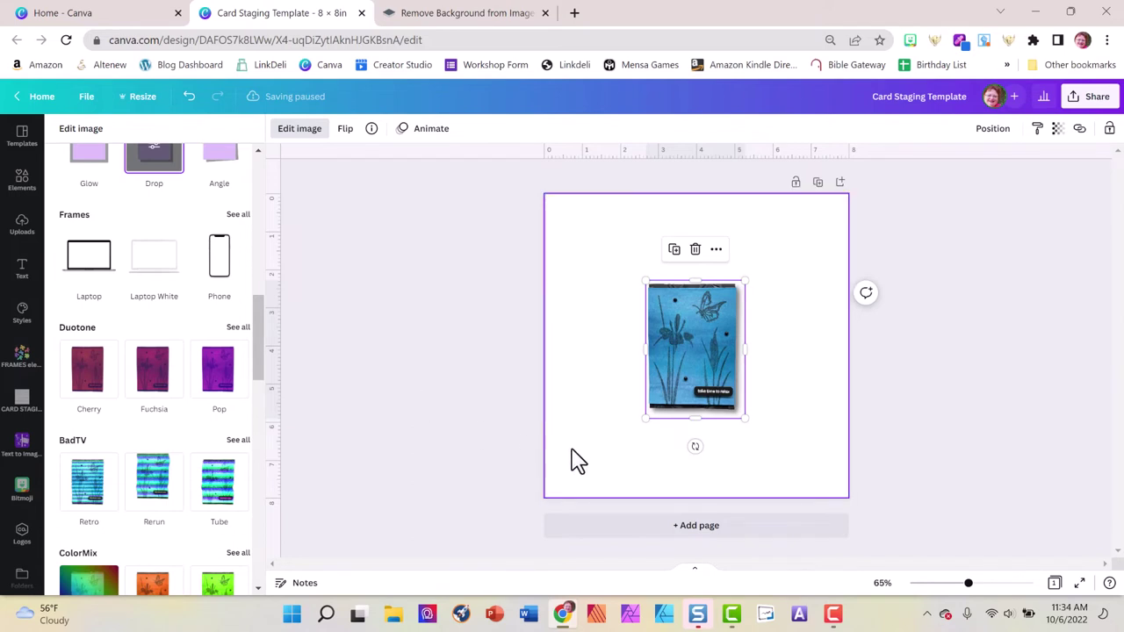
- Enlarge the card image to about 4.8 inches wide and centre it on the page
drag(642, 419, 611, 467)
drag(745, 279, 802, 244)
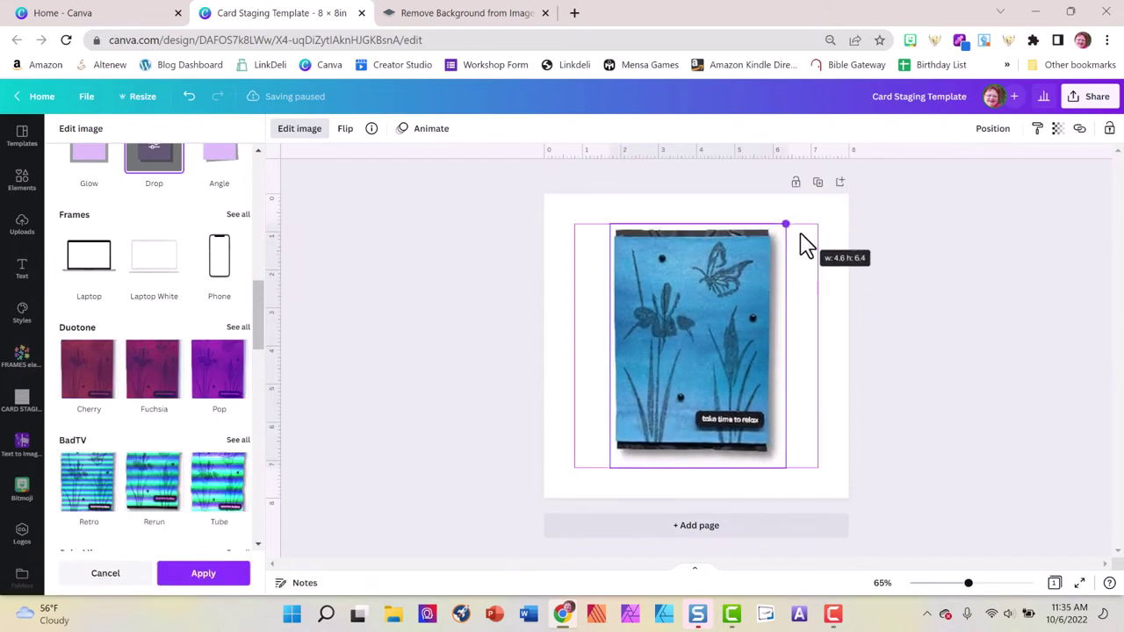
drag(609, 466, 598, 471)
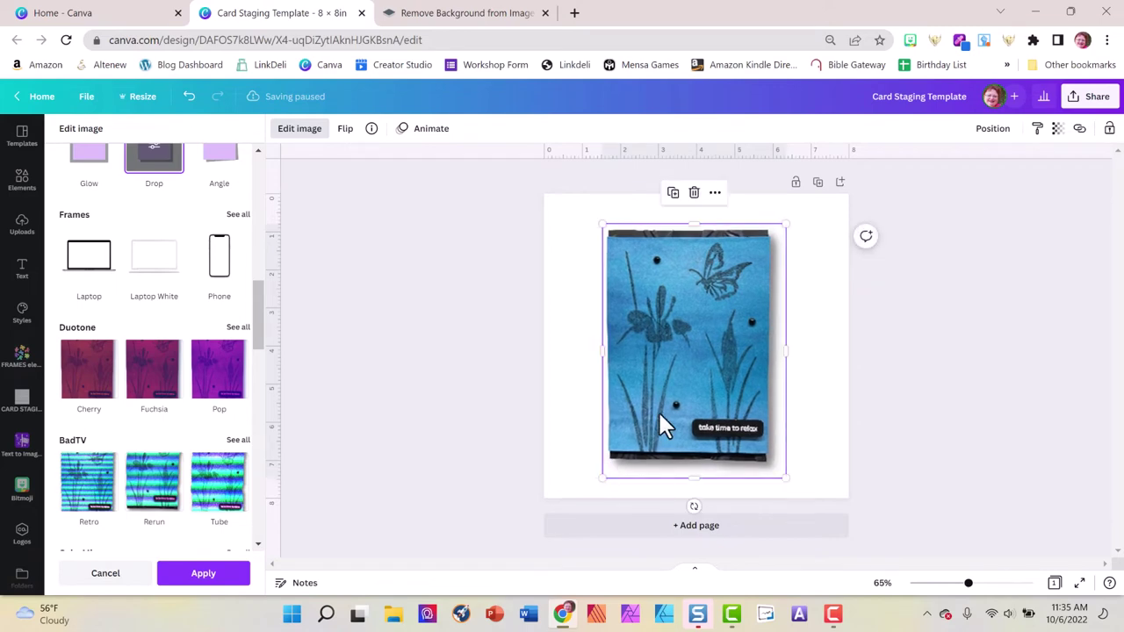
drag(660, 413, 663, 403)
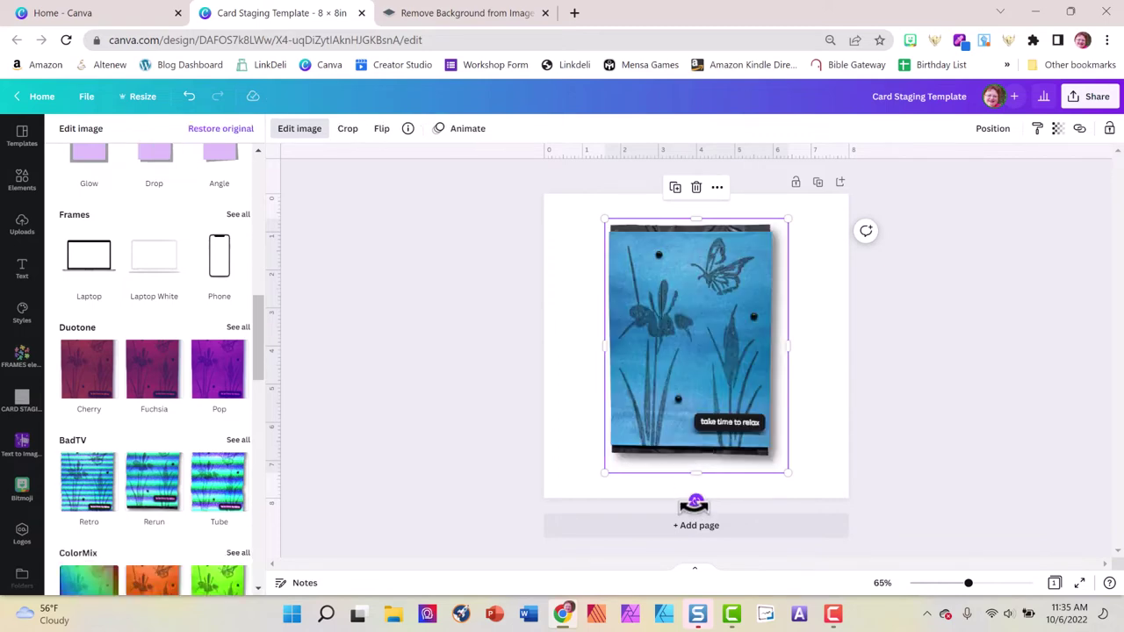
mouse_move(695, 503)
mouse_down()
mouse_move(730, 504)
mouse_move(656, 500)
mouse_move(696, 501)
mouse_up()
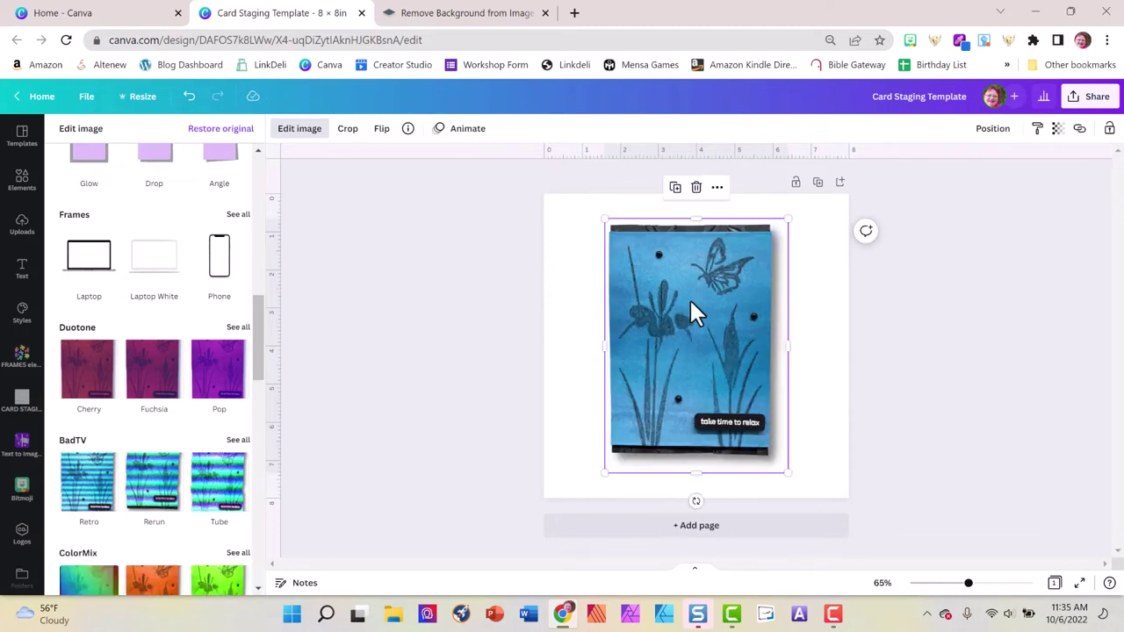
- Adjust the card image's brightness to 10, contrast to 31 and clarity to 59
scroll(218, 232, up, 1)
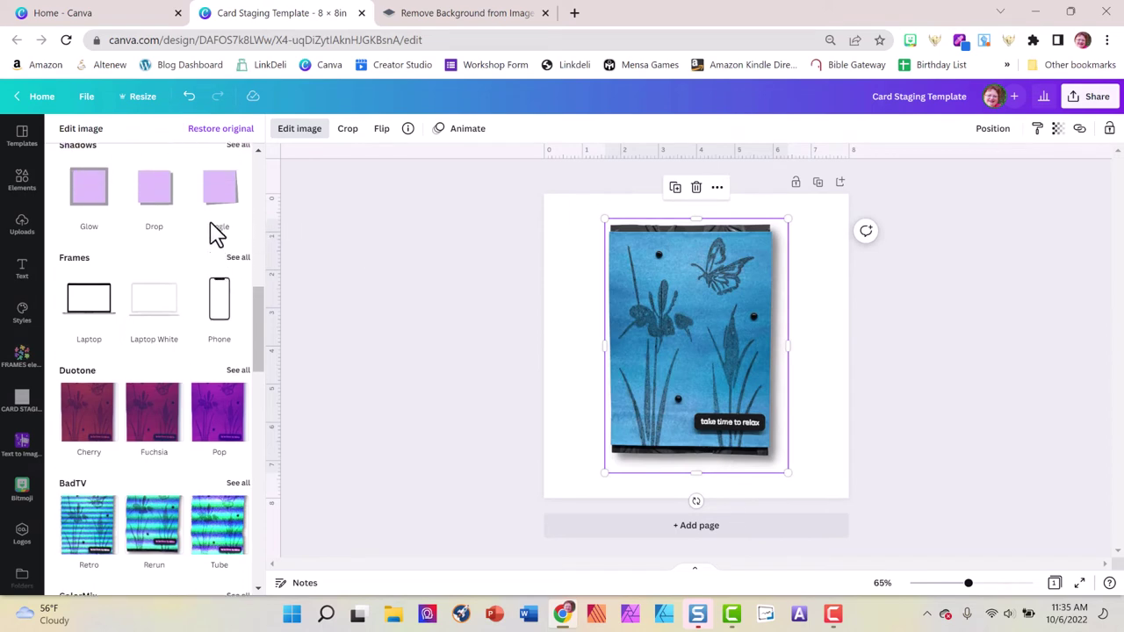
scroll(217, 232, up, 5)
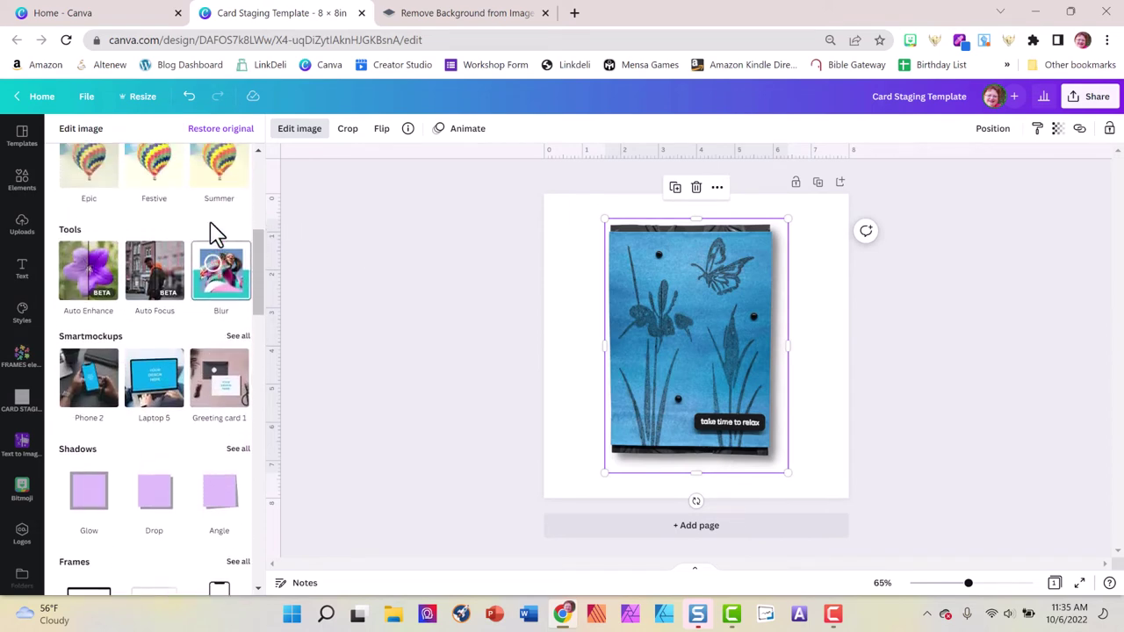
scroll(217, 232, up, 5)
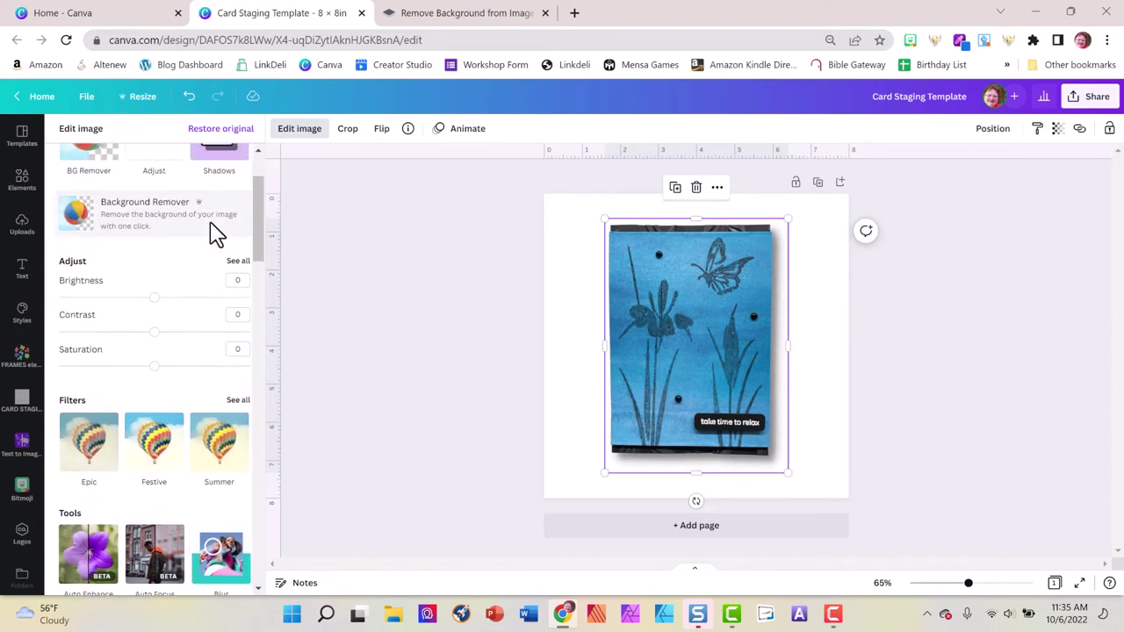
click(239, 263)
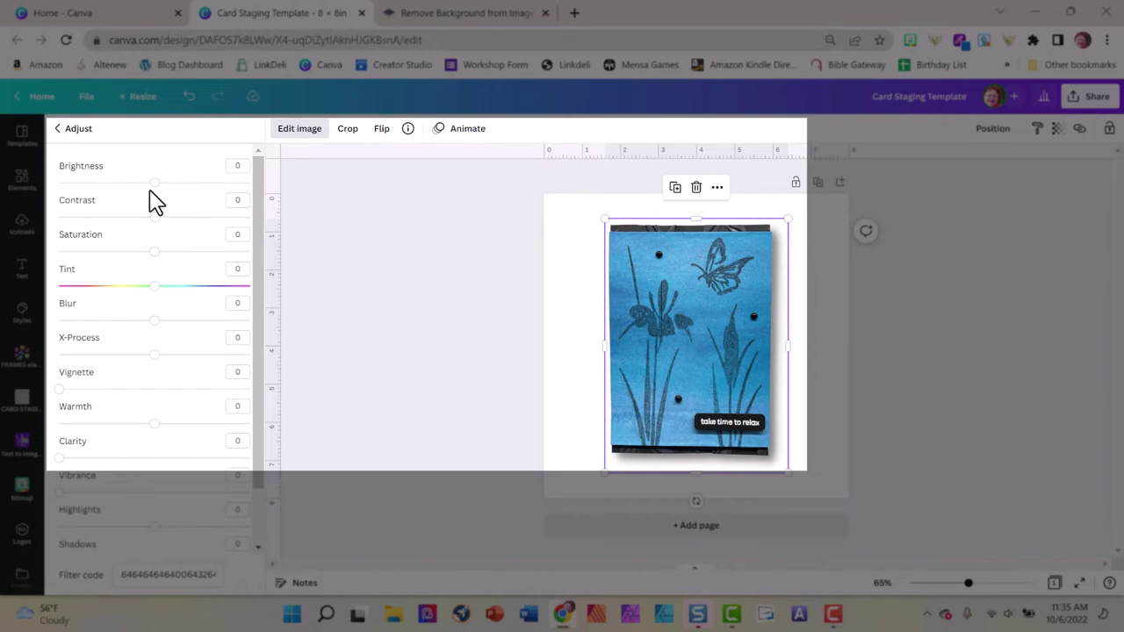
drag(154, 187, 165, 185)
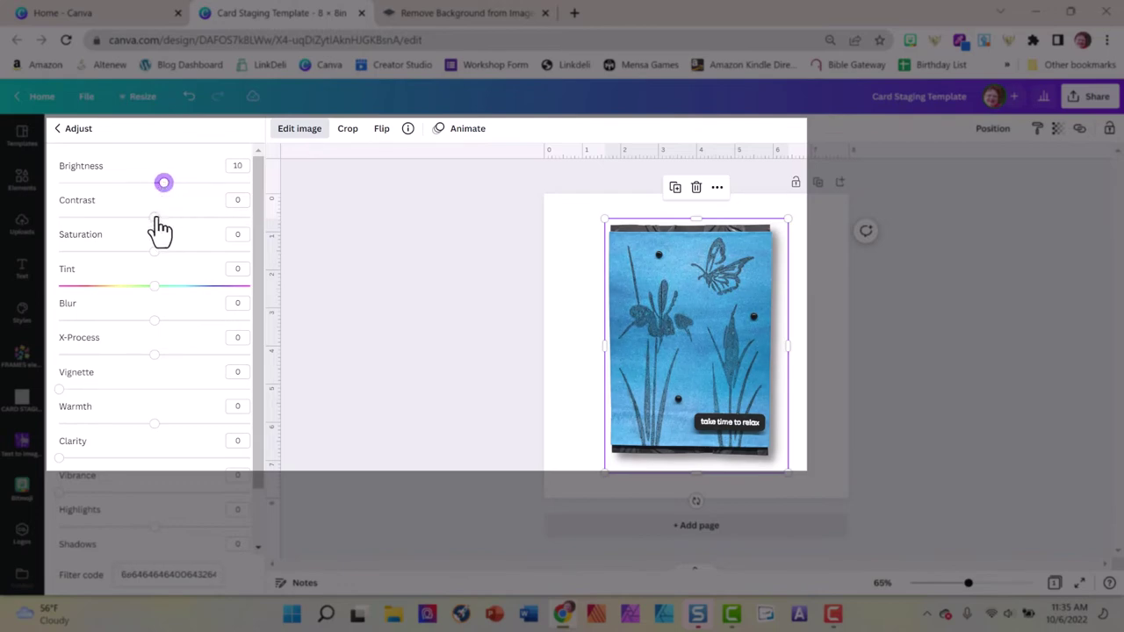
drag(155, 218, 184, 227)
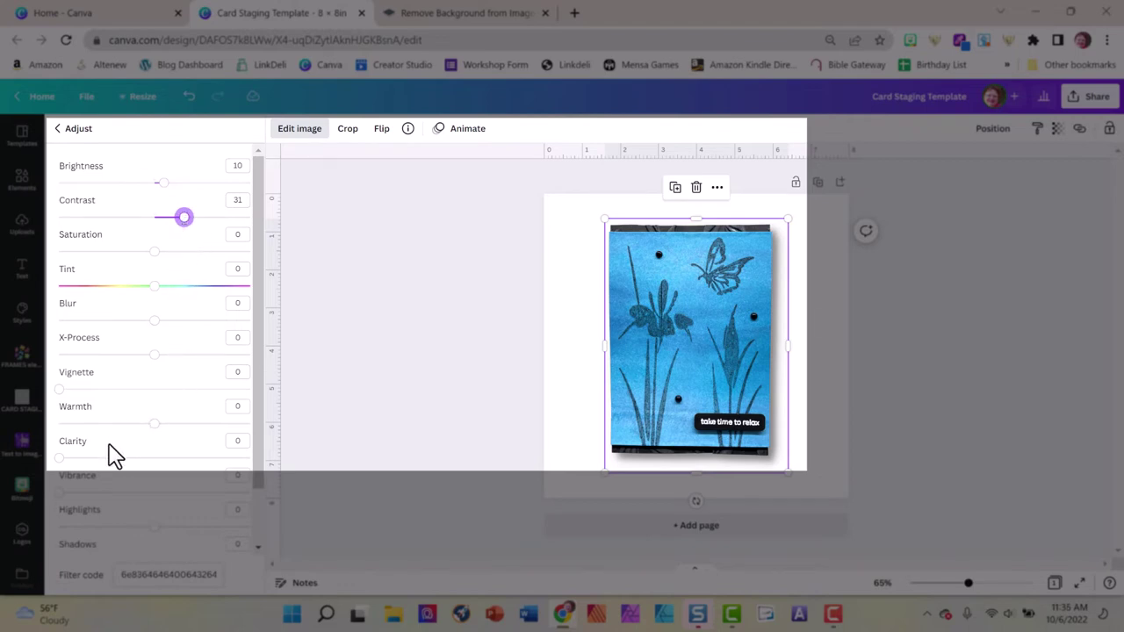
click(61, 458)
drag(63, 459, 171, 458)
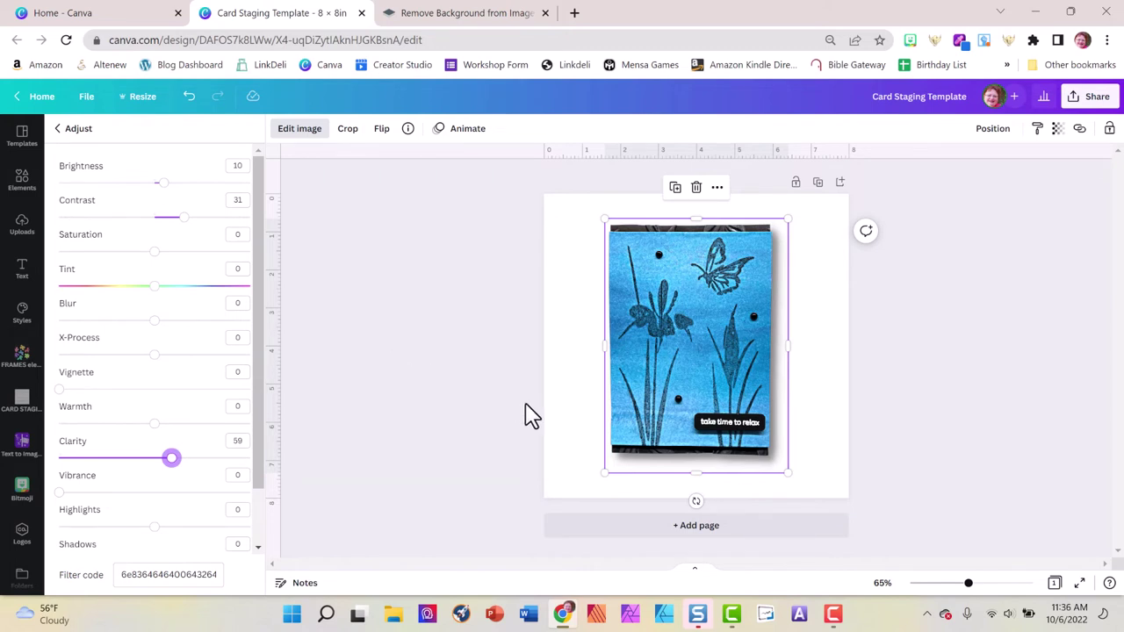
- Enlarge the card slightly to about 5.1 inches wide, re-centre it on the page and close the image adjustments
drag(607, 473, 595, 487)
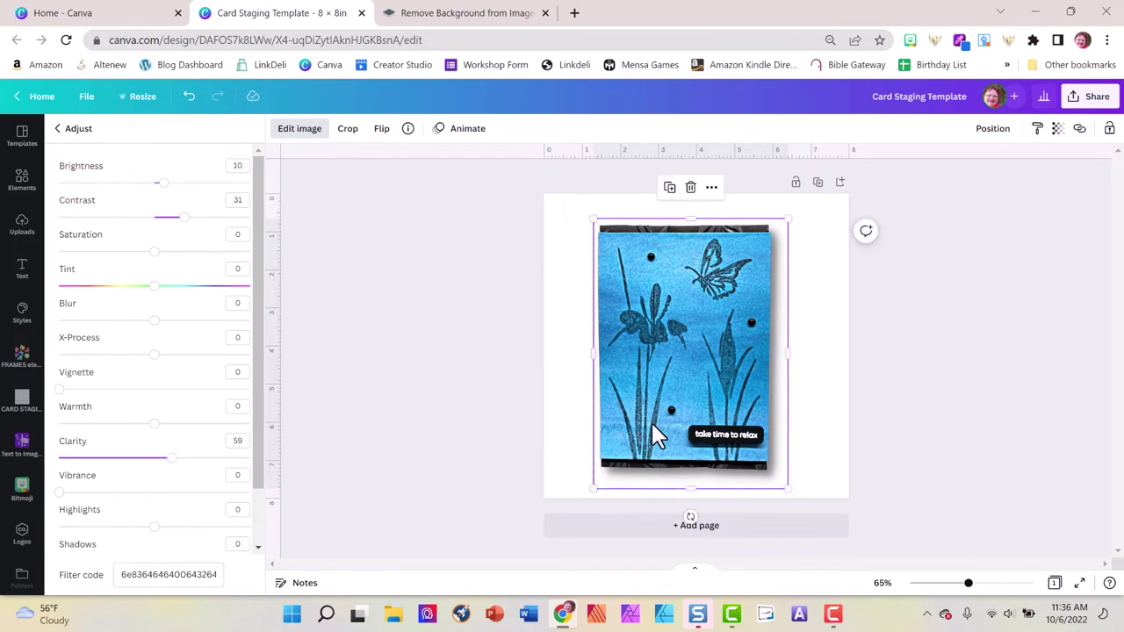
drag(651, 422, 658, 420)
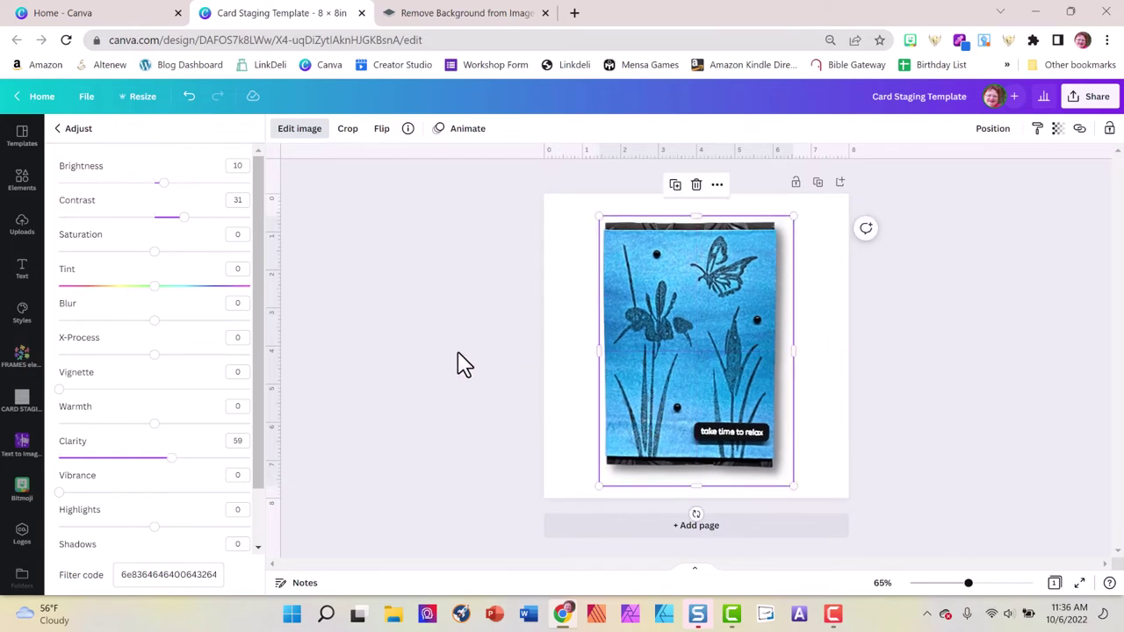
key(Escape)
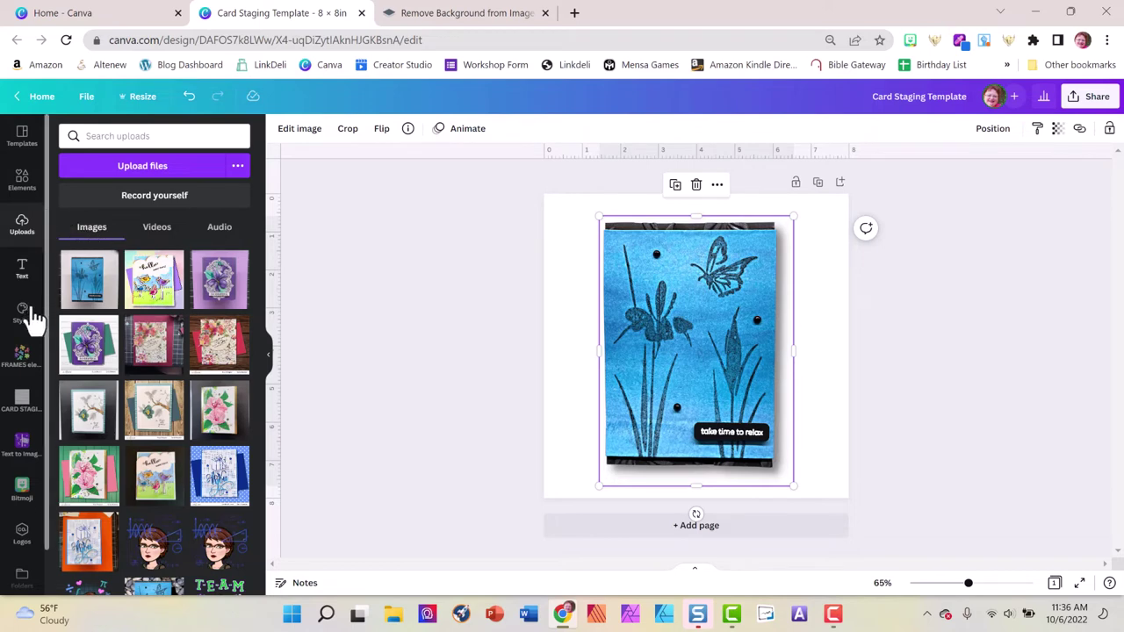
- Add the Altenew Guest Designer banner from the CARD STAGING TUTORIAL folder, fit it across the page's bottom edge at full width and deselect it
click(25, 404)
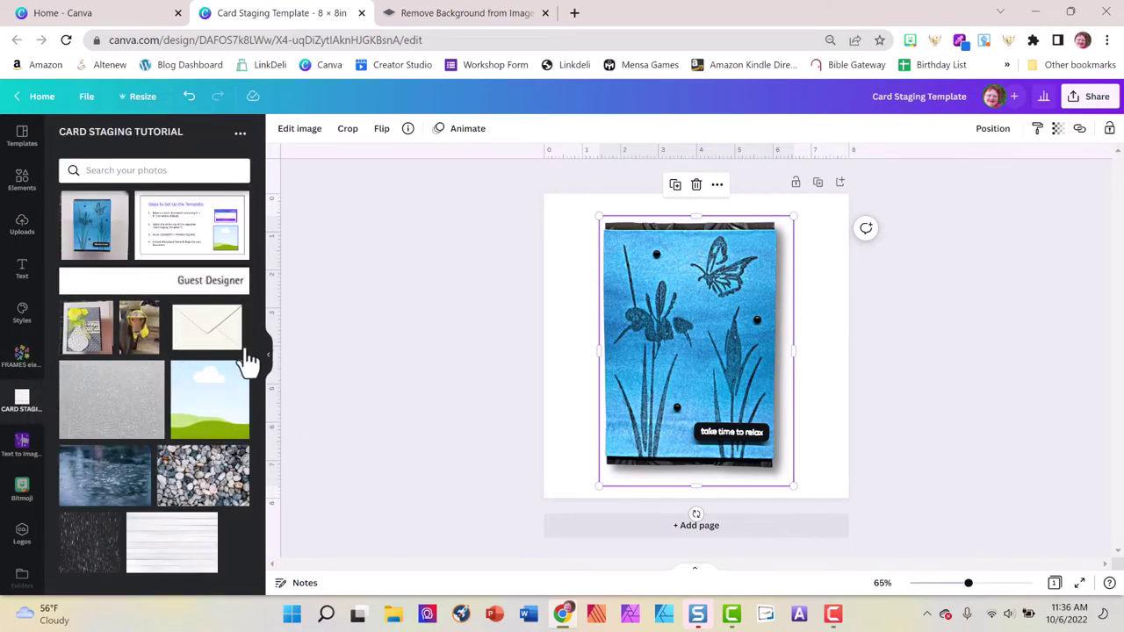
click(201, 298)
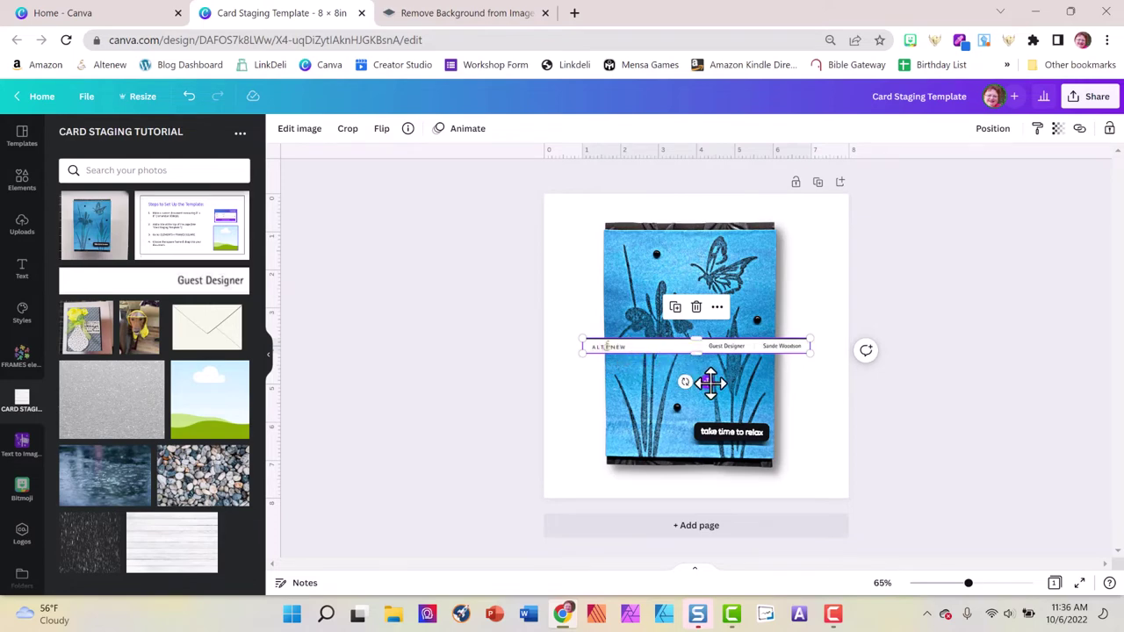
drag(709, 382, 673, 522)
drag(777, 492, 853, 477)
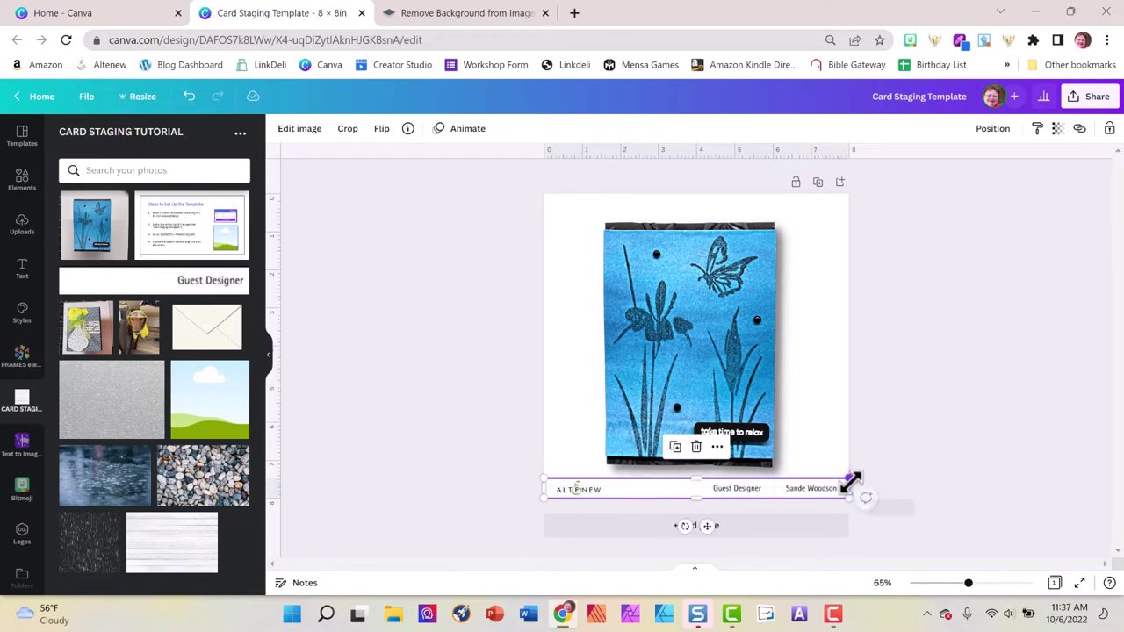
click(895, 450)
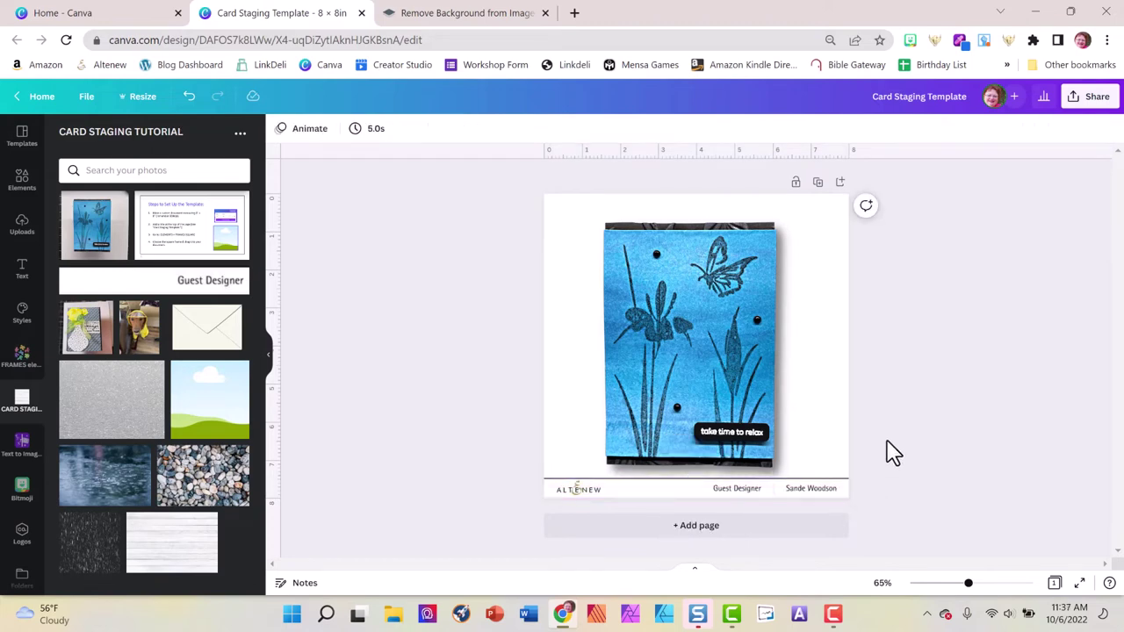
- Delete the Guest Designer banner at the page's bottom edge and lock the card image in place
click(815, 499)
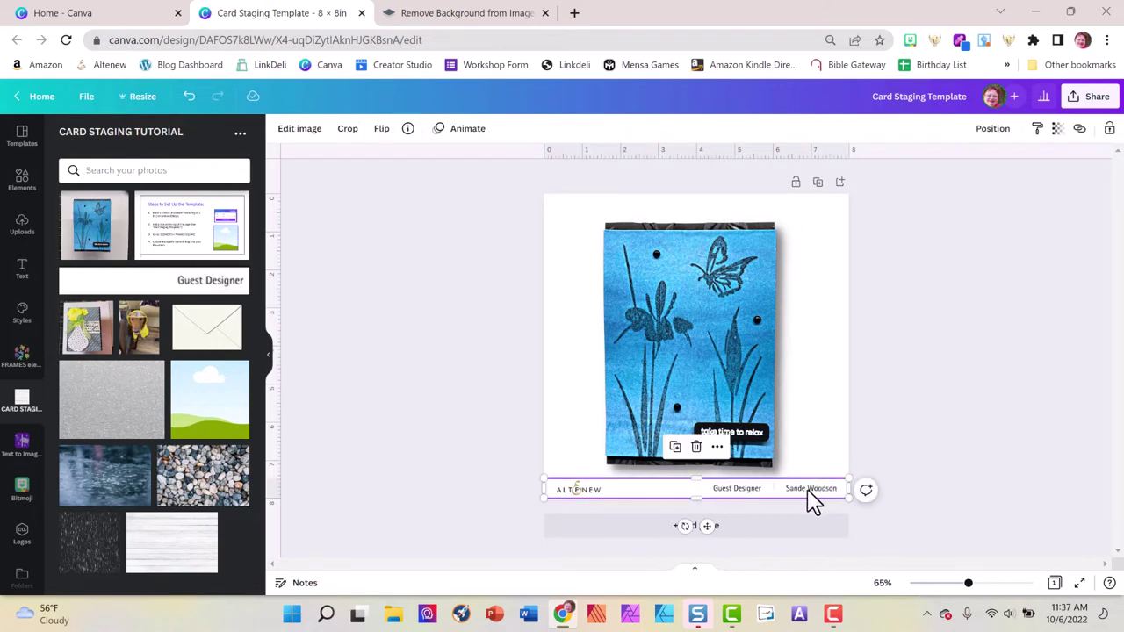
click(696, 448)
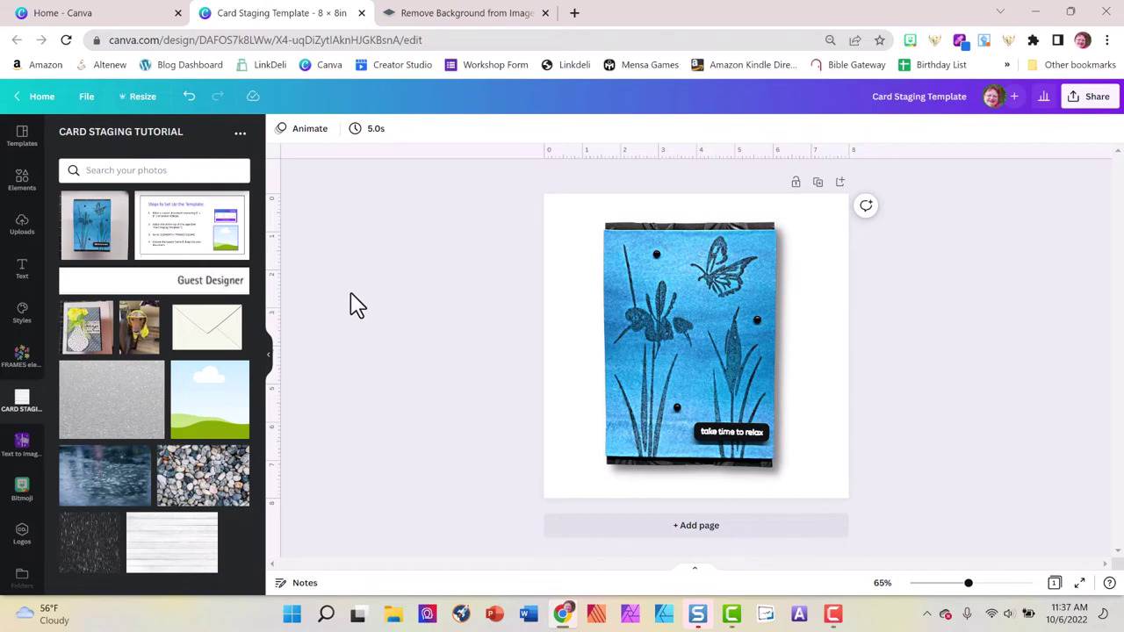
click(663, 338)
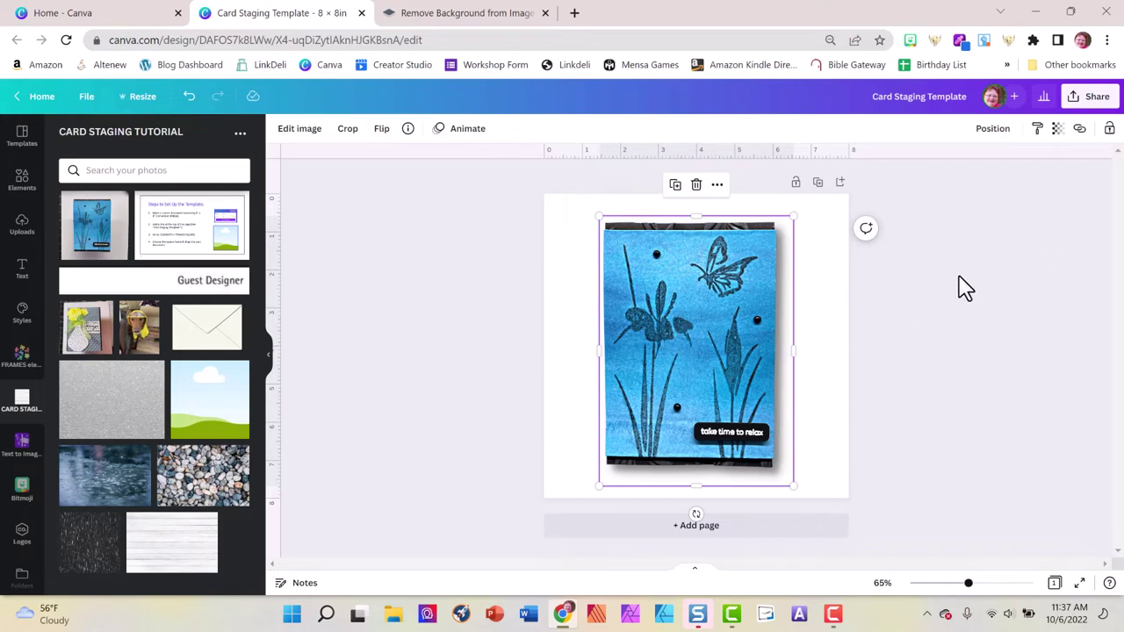
click(1111, 129)
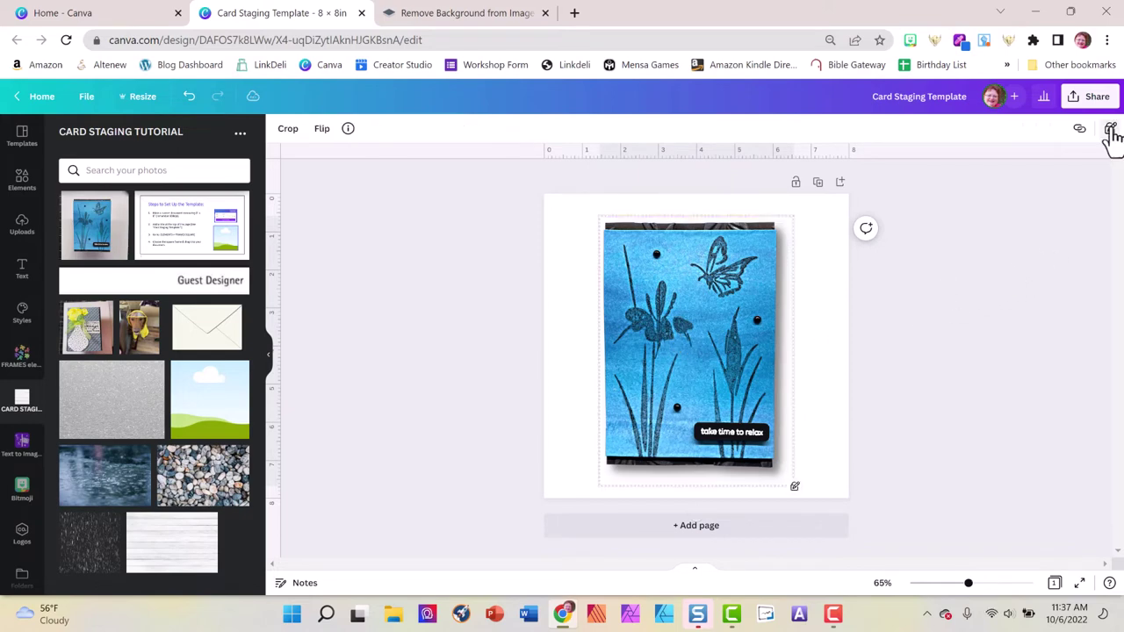
click(986, 286)
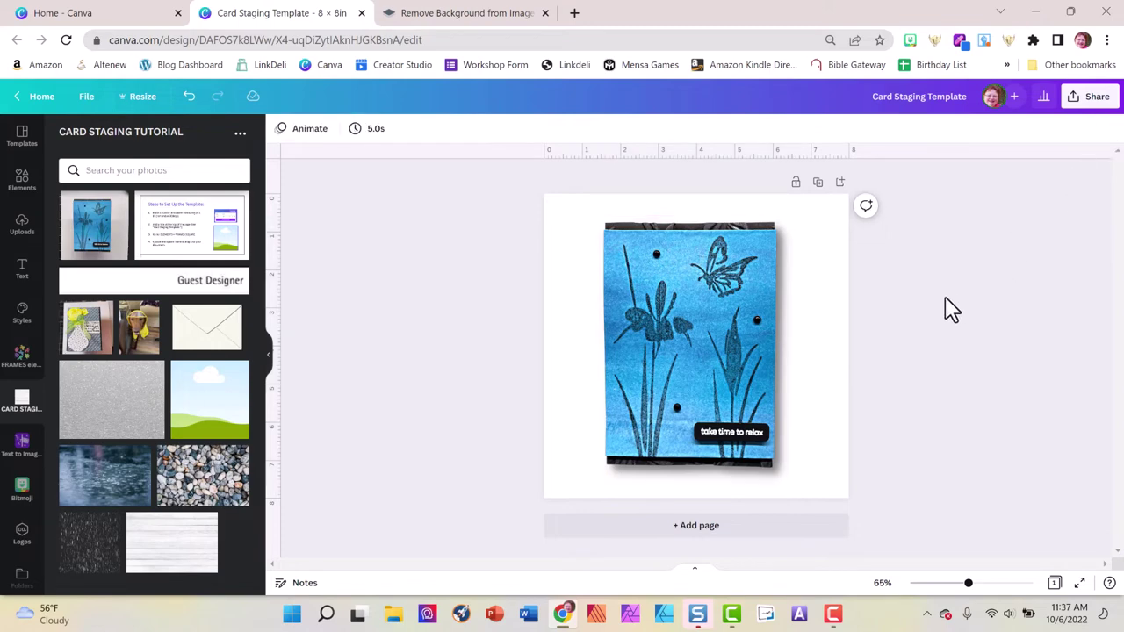
- Unlock the hidden envelope behind the card and make it fully opaque
click(803, 330)
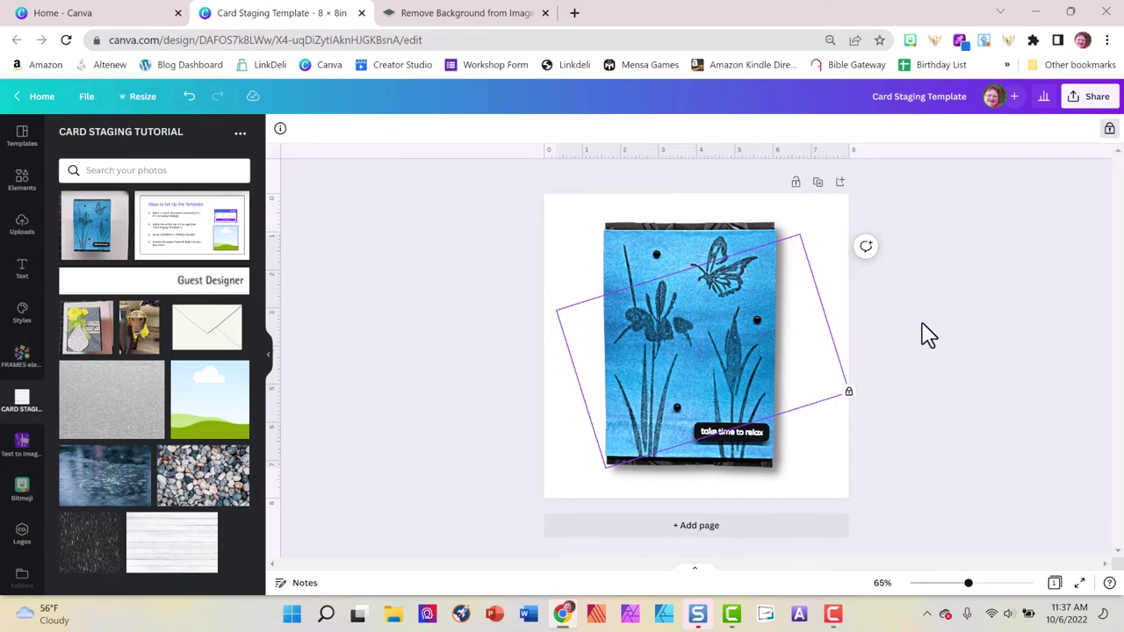
click(1110, 130)
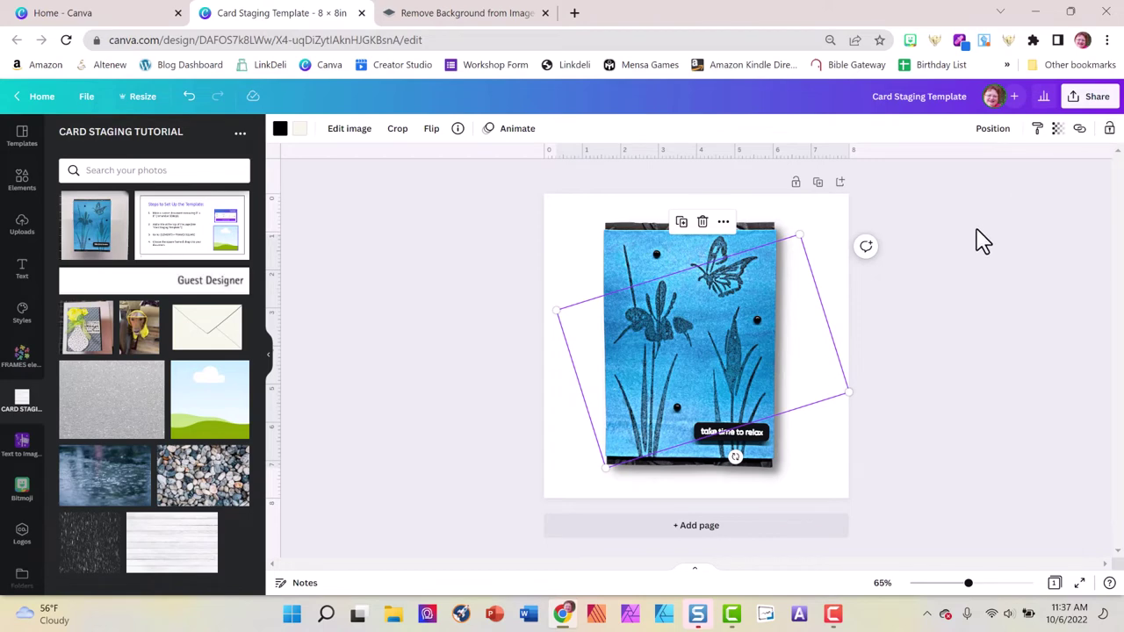
click(1059, 129)
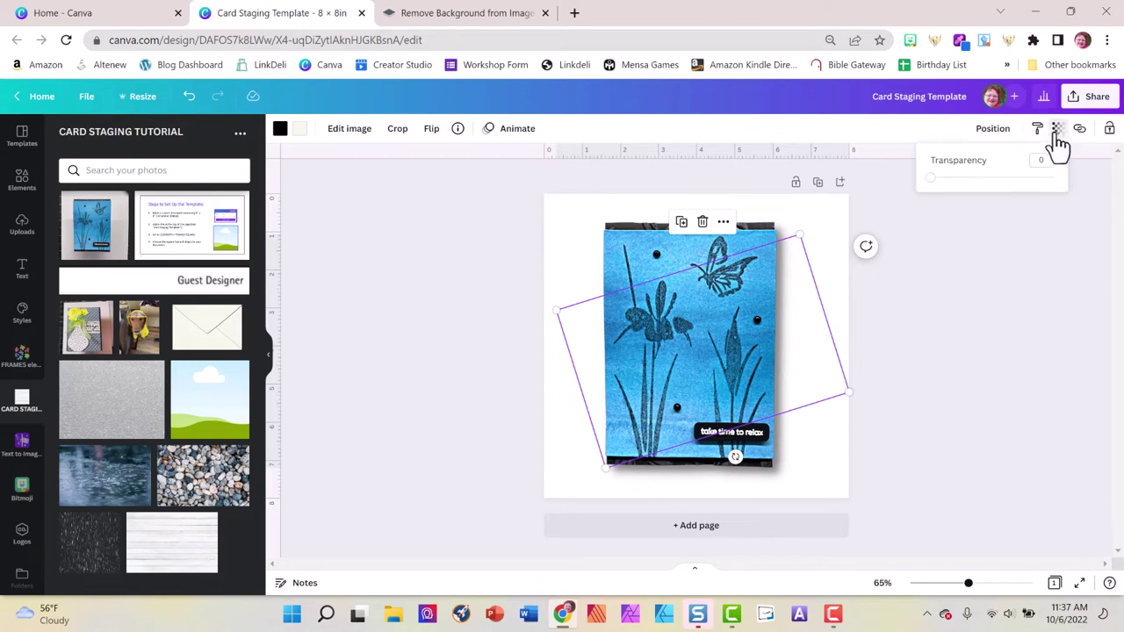
drag(932, 179, 1086, 203)
click(971, 295)
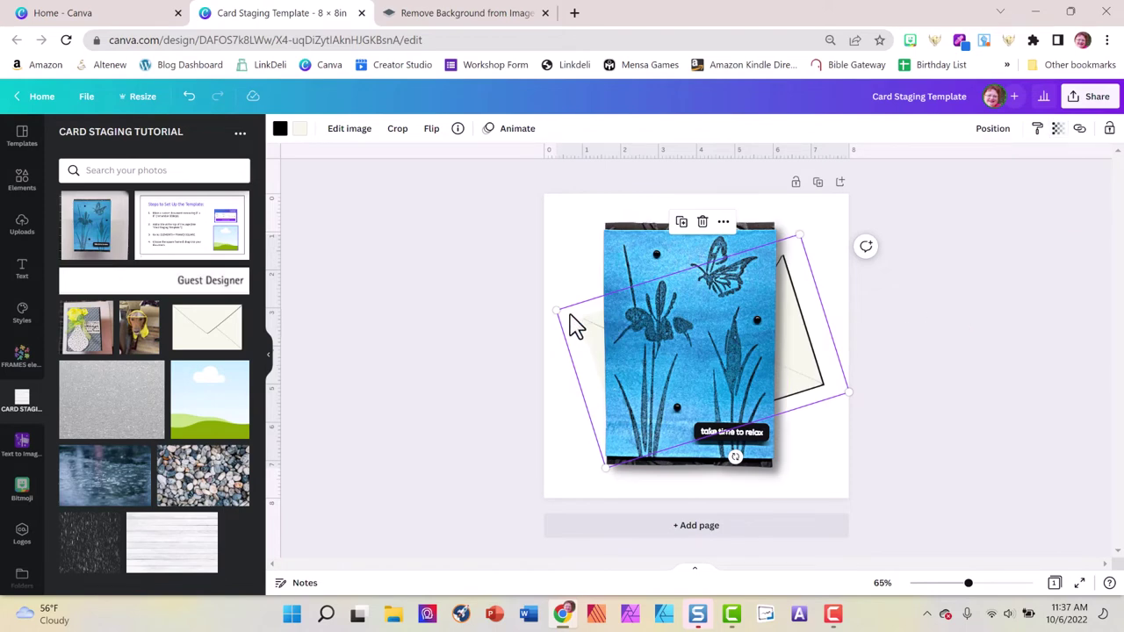
- Enlarge the tilted envelope from its opposite corners and reposition it so it extends evenly on both sides of the card
drag(559, 310, 533, 305)
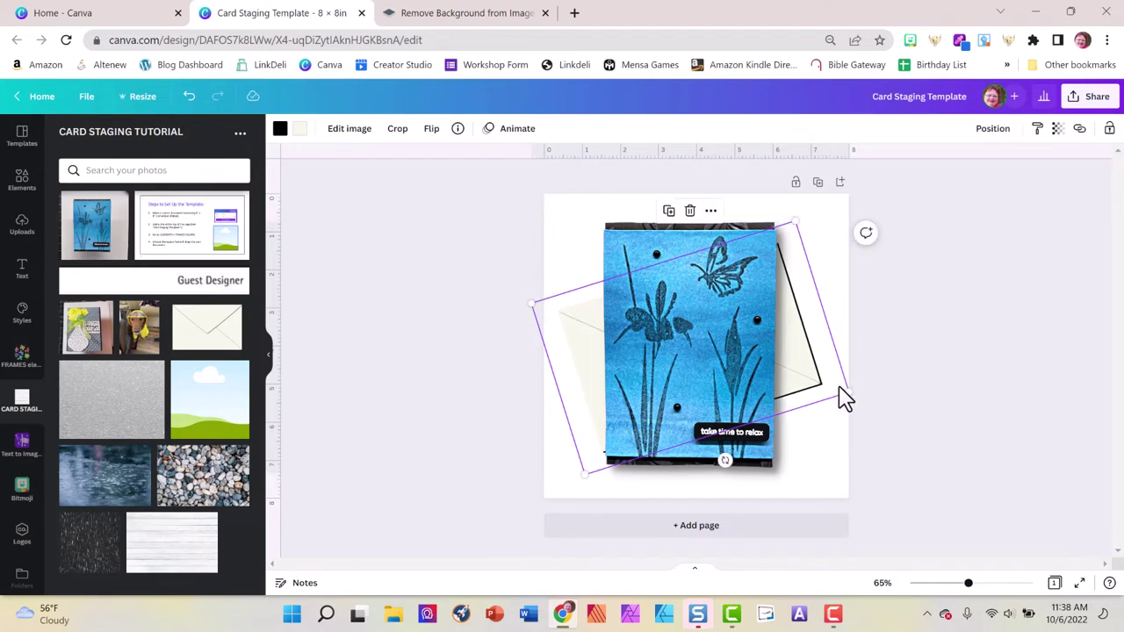
drag(848, 389, 868, 397)
drag(534, 309, 527, 304)
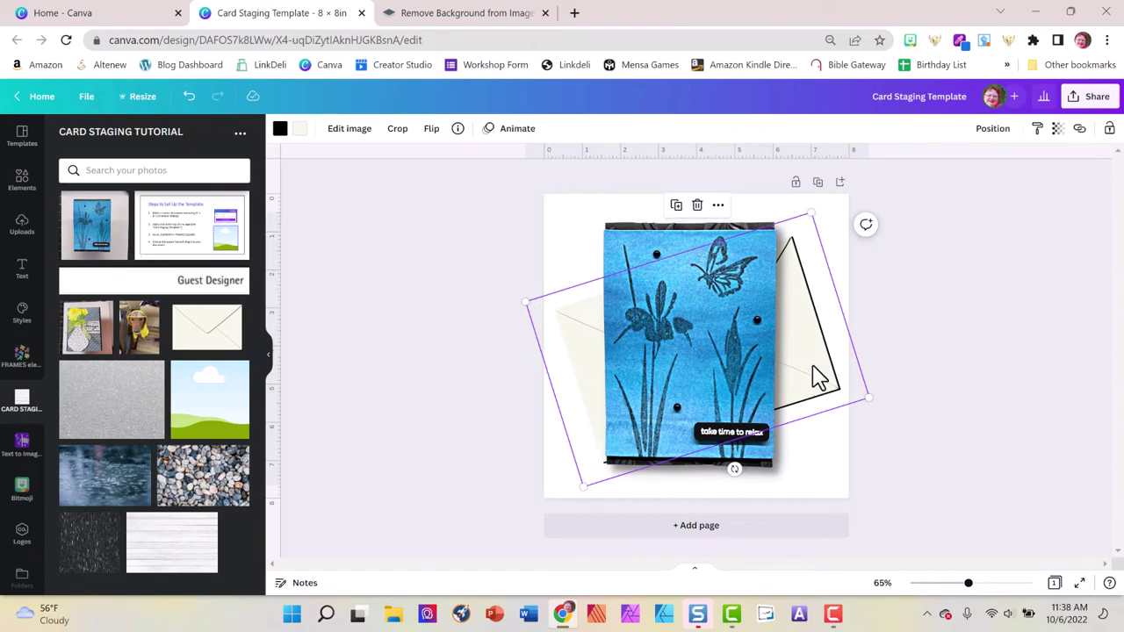
drag(817, 380, 809, 364)
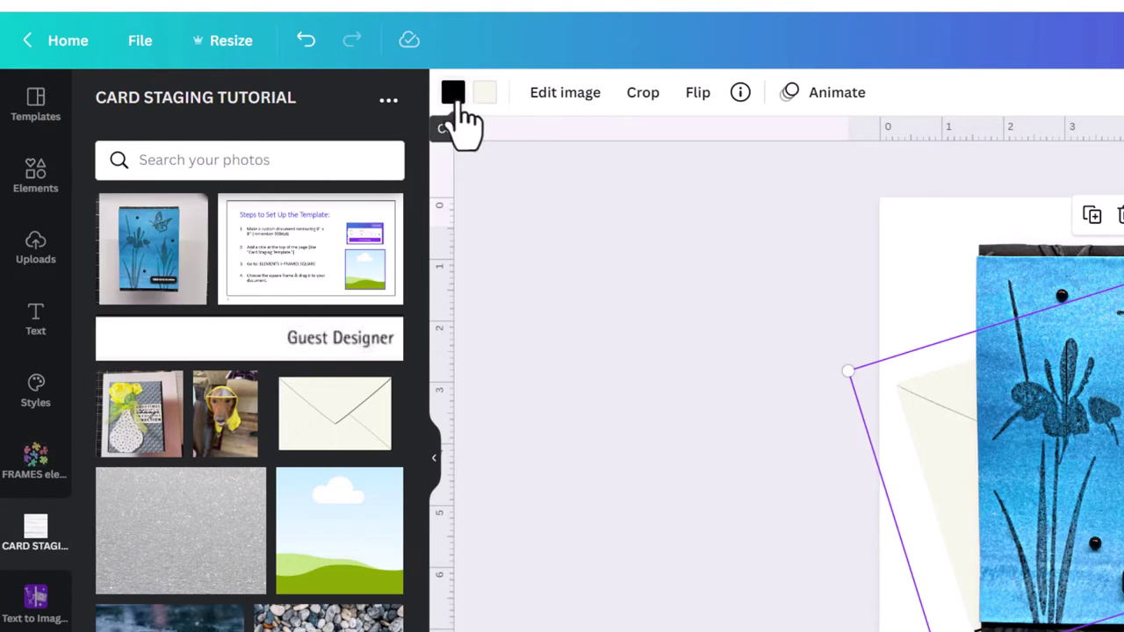
- Recolour the envelope's cream fill to black, lock the envelope and deselect it
click(485, 95)
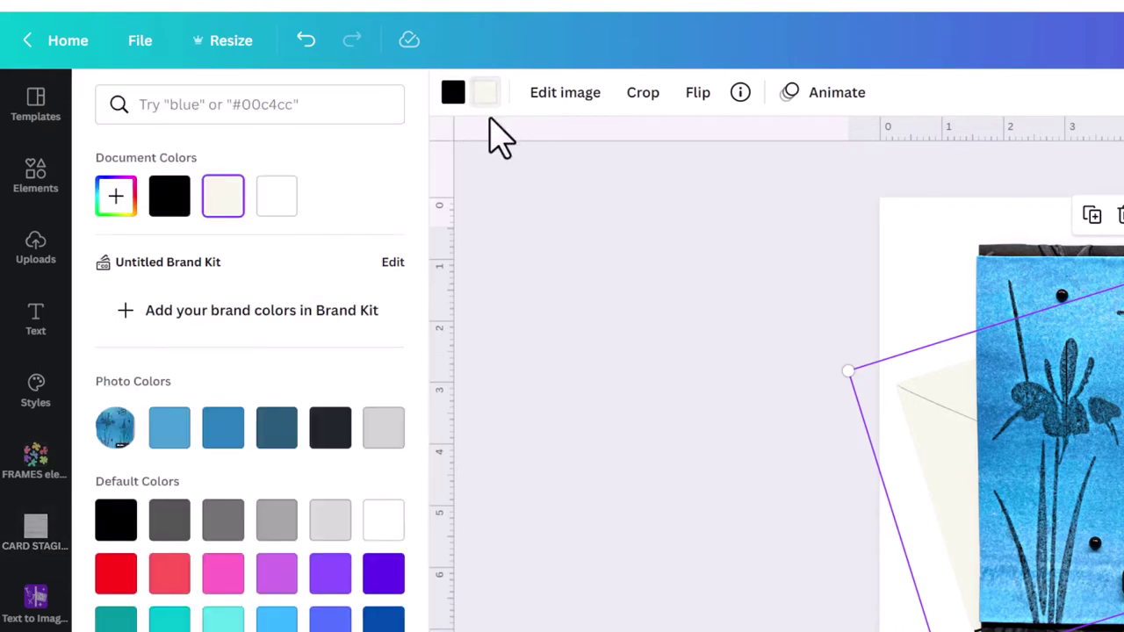
click(180, 215)
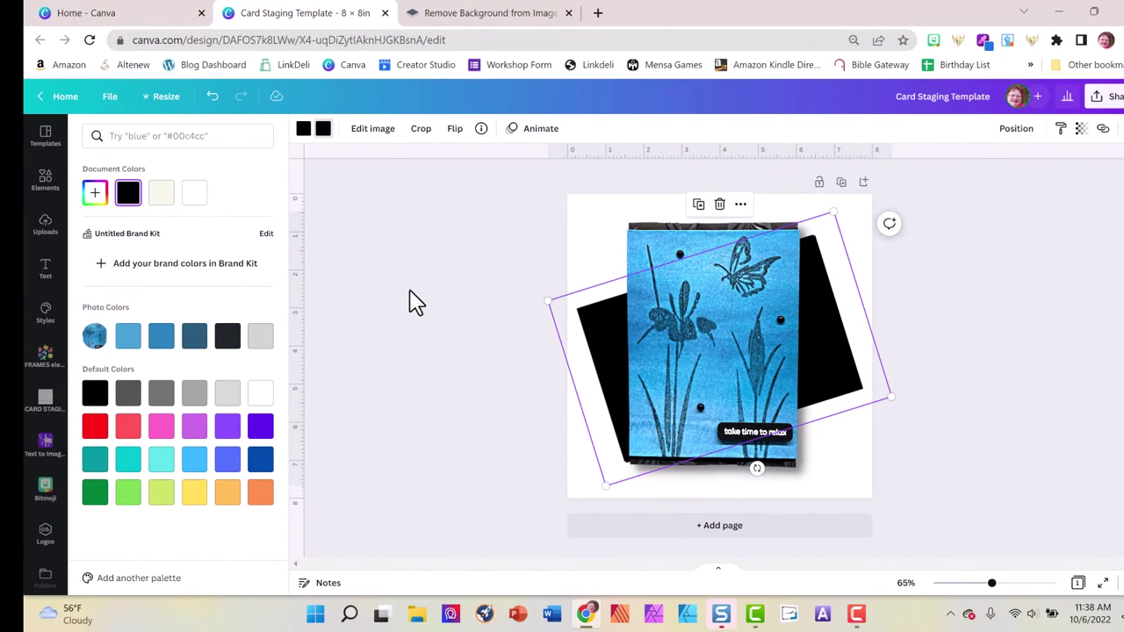
key(Escape)
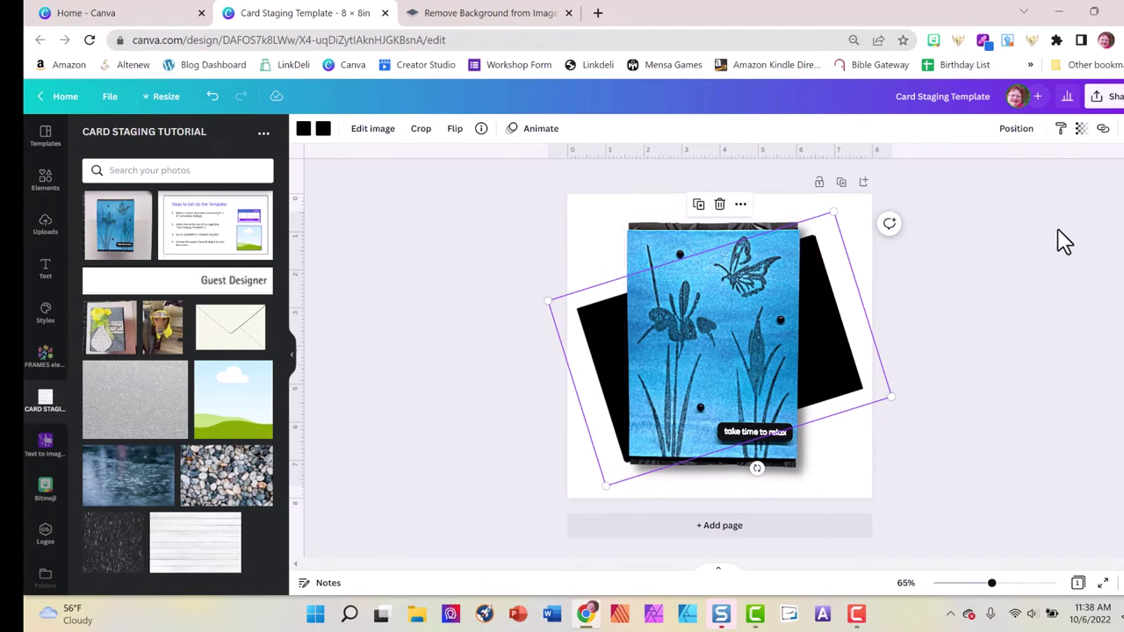
click(892, 396)
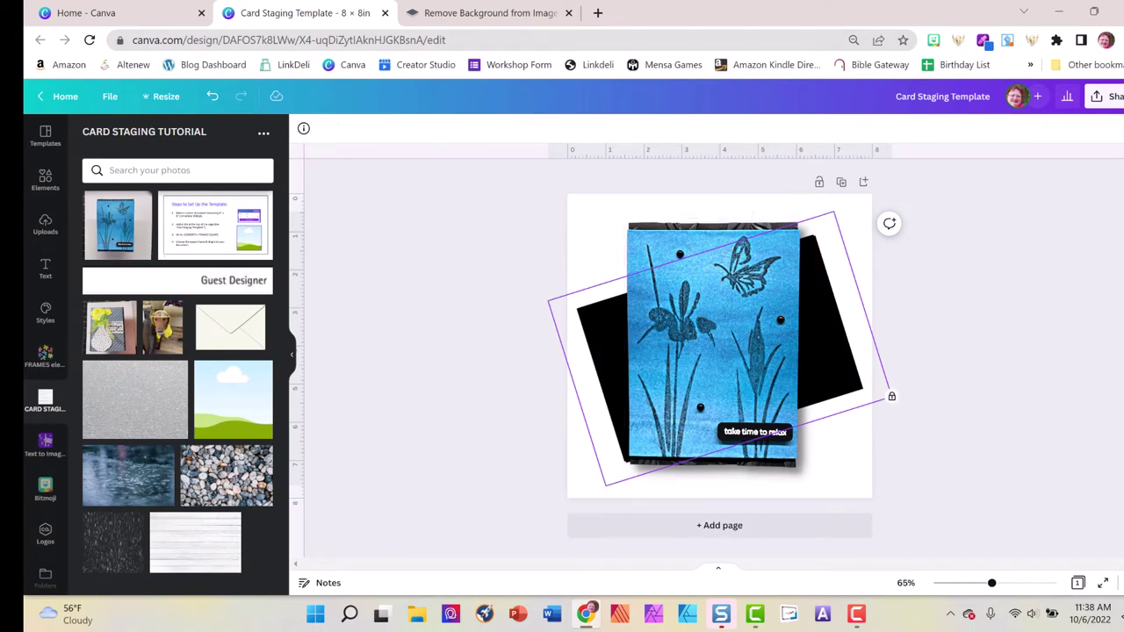
click(1011, 274)
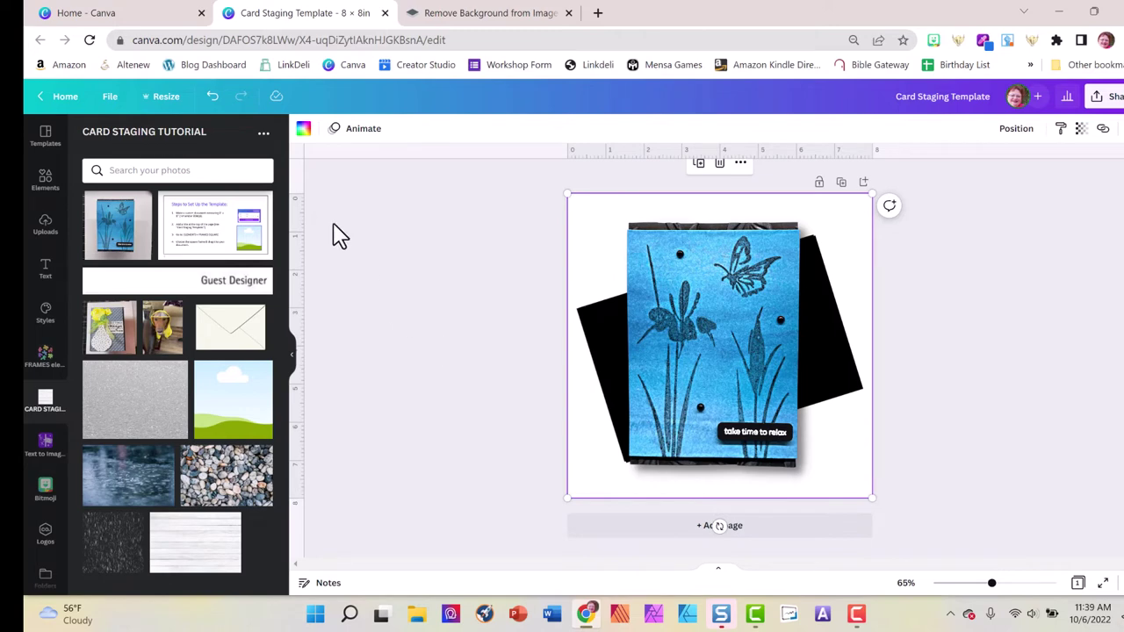
- Replace the previous elements search with a search for "gradient background"
click(46, 182)
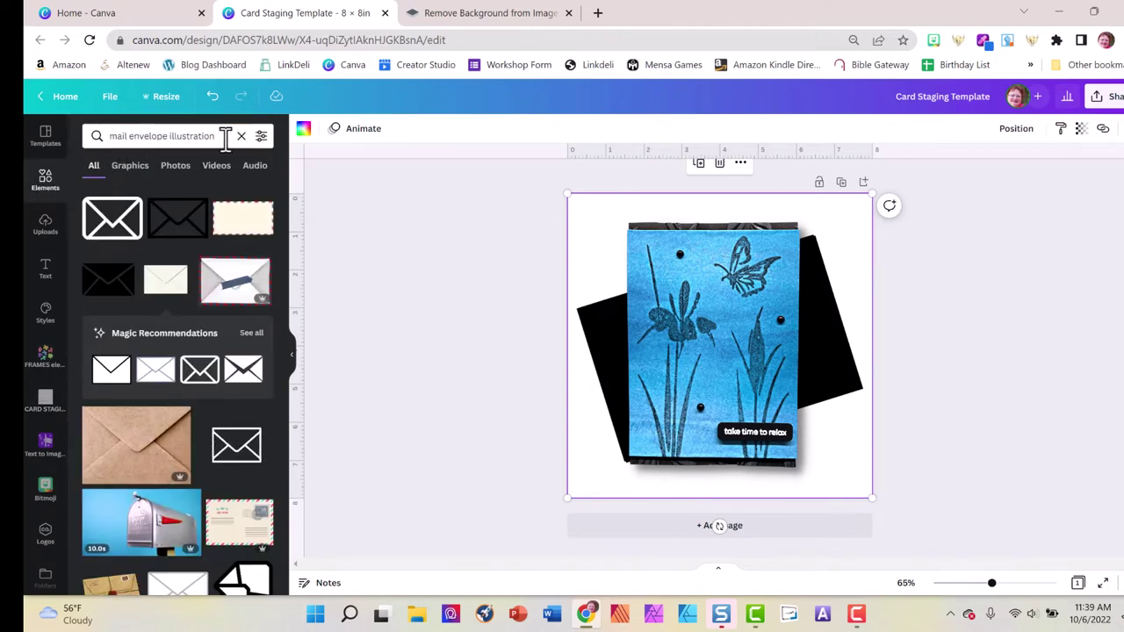
click(242, 136)
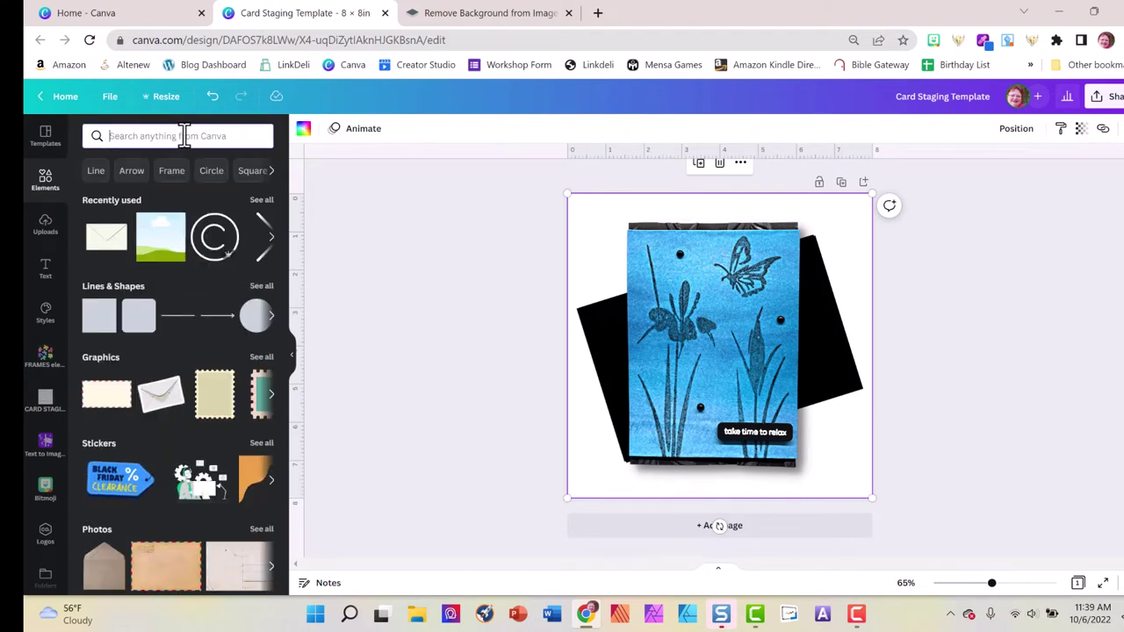
click(185, 137)
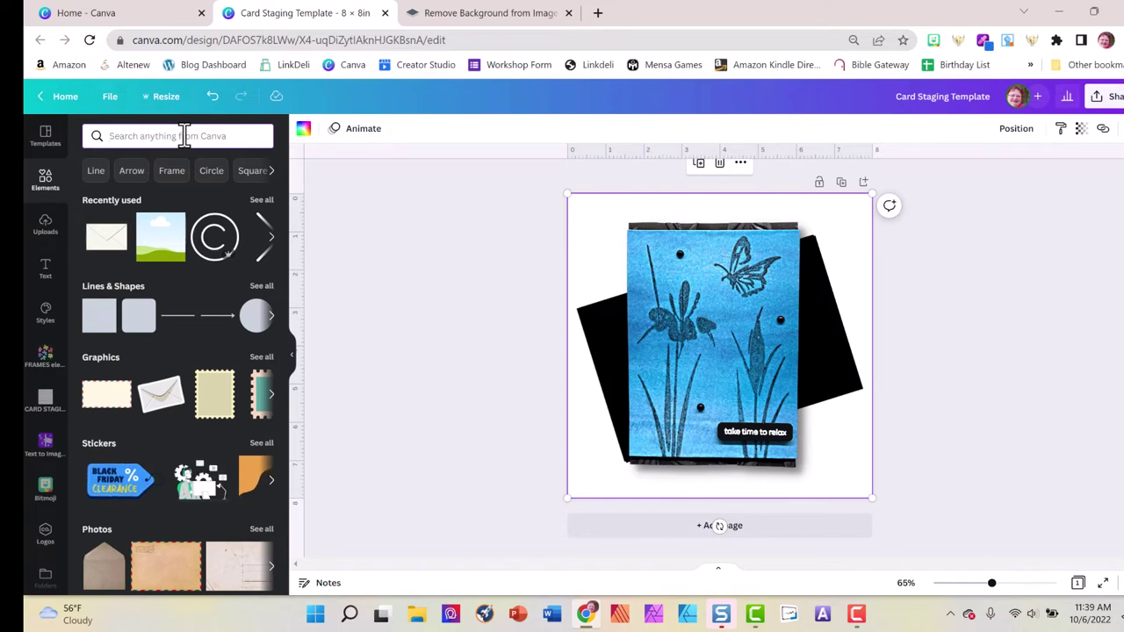
text(gradient)
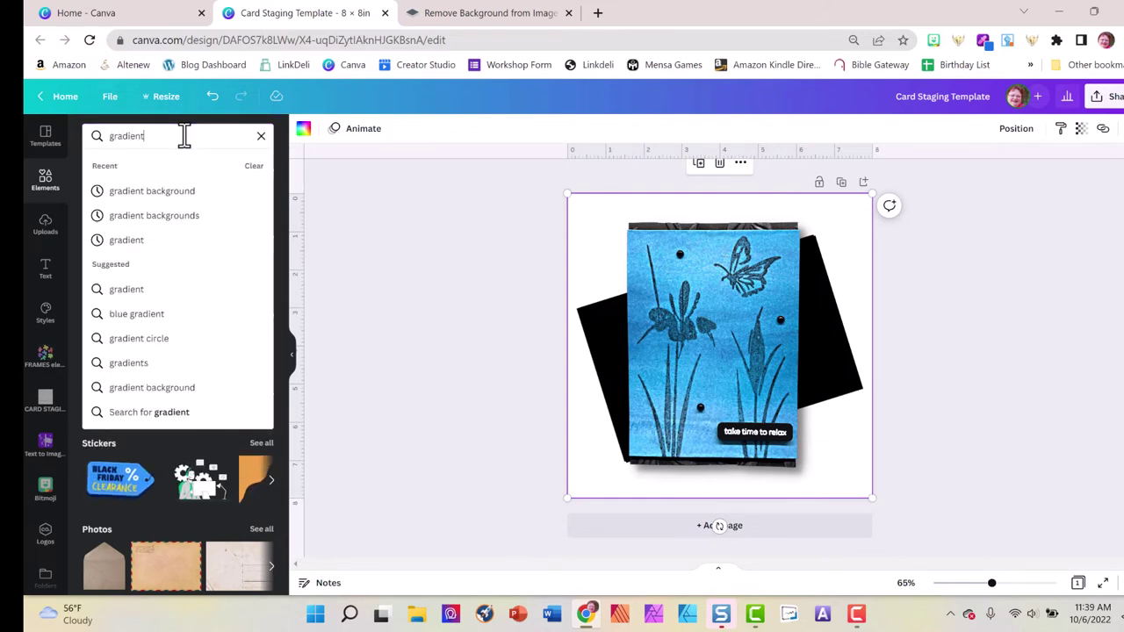
text( backgrou)
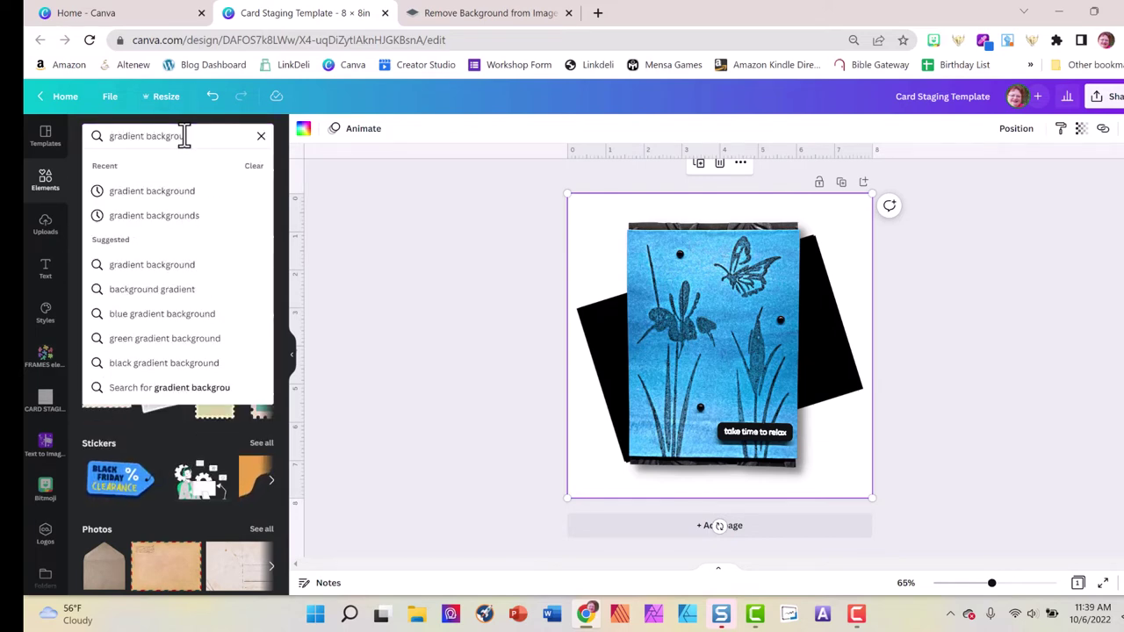
text(nd)
key(Return)
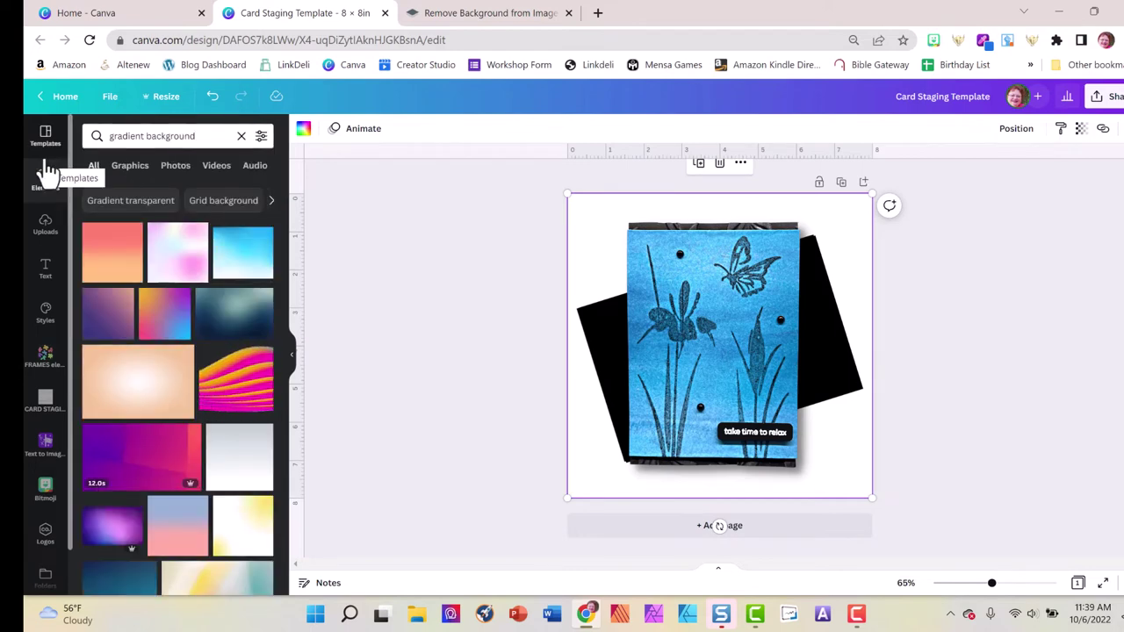
- Filter the gradient background results to free items only
click(261, 138)
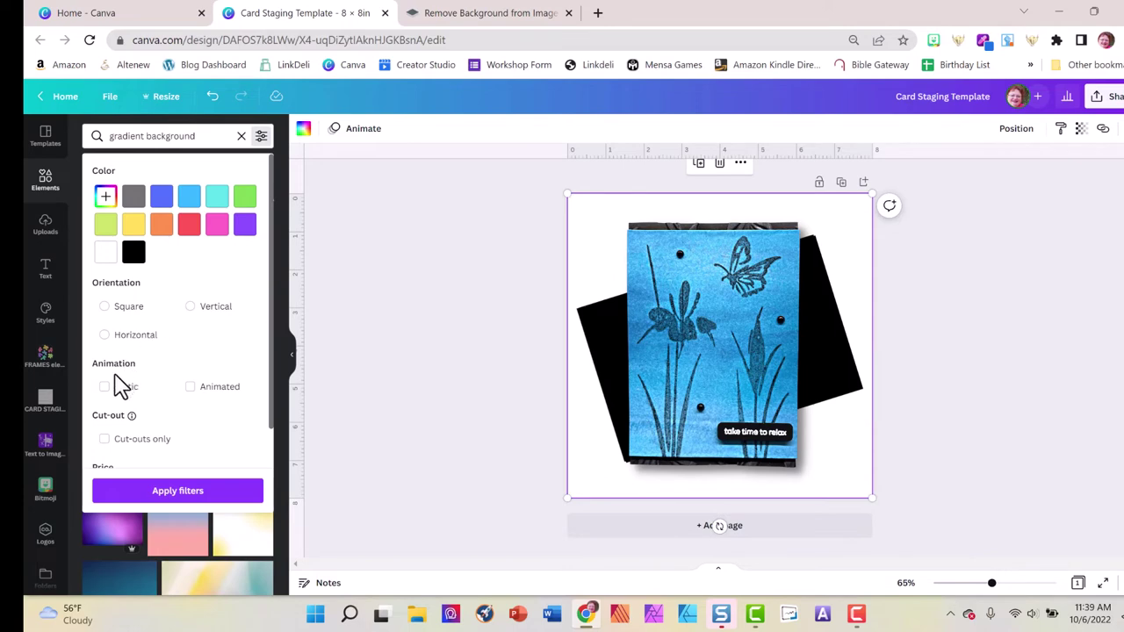
scroll(112, 396, down, 1)
click(104, 446)
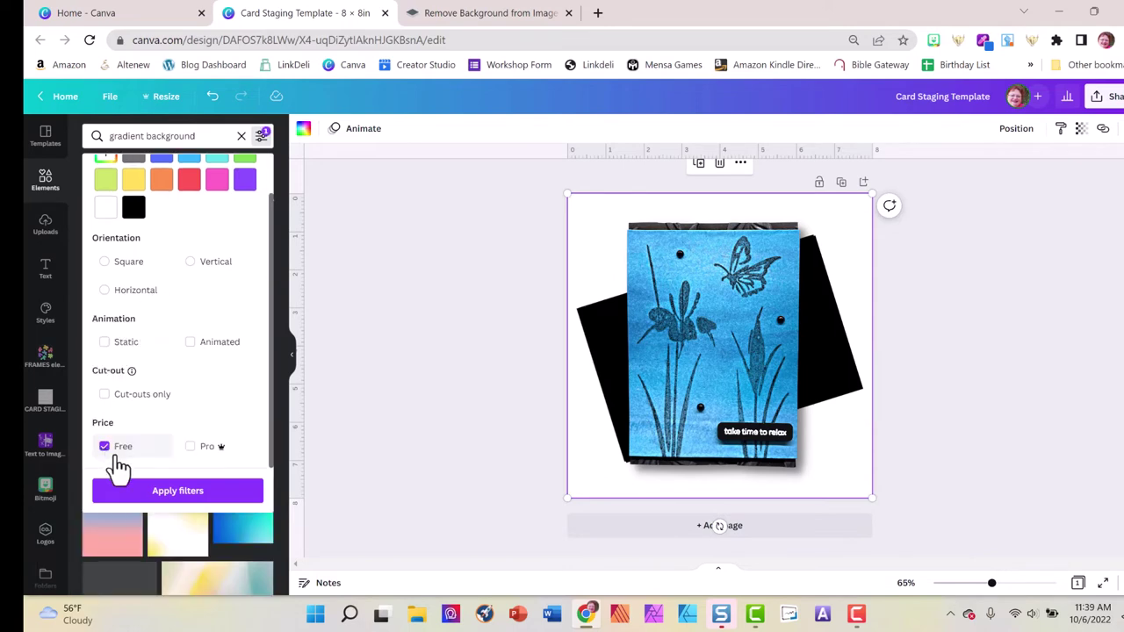
click(157, 495)
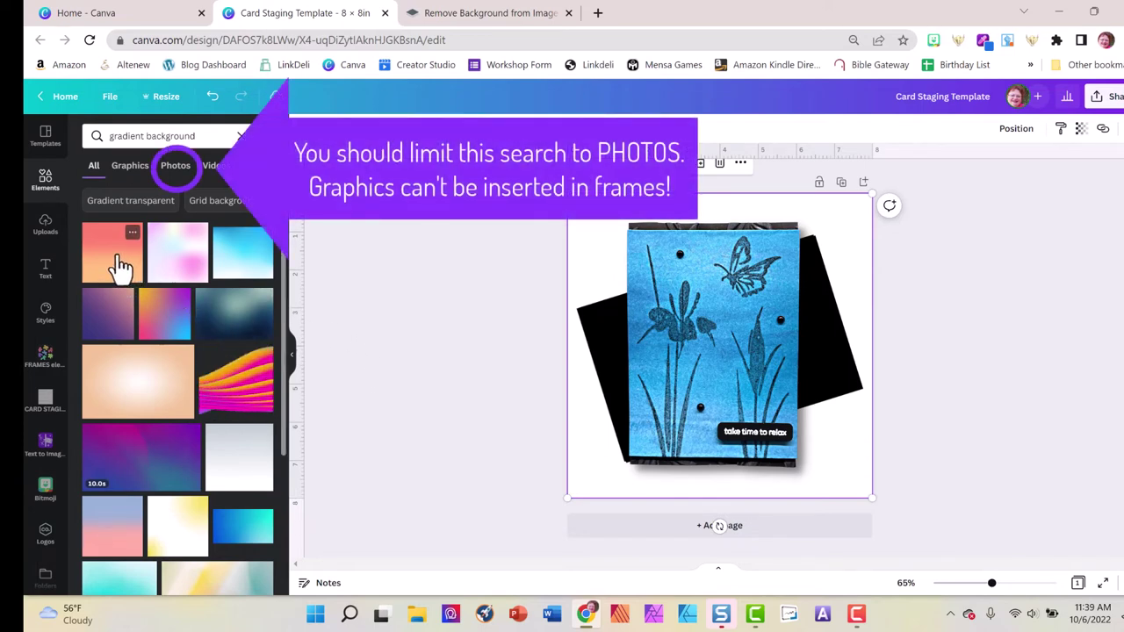
- Try to place the coral-to-peach gradient in the square background frame, and make the hidden frame fully opaque
drag(116, 264, 605, 246)
drag(603, 231, 557, 246)
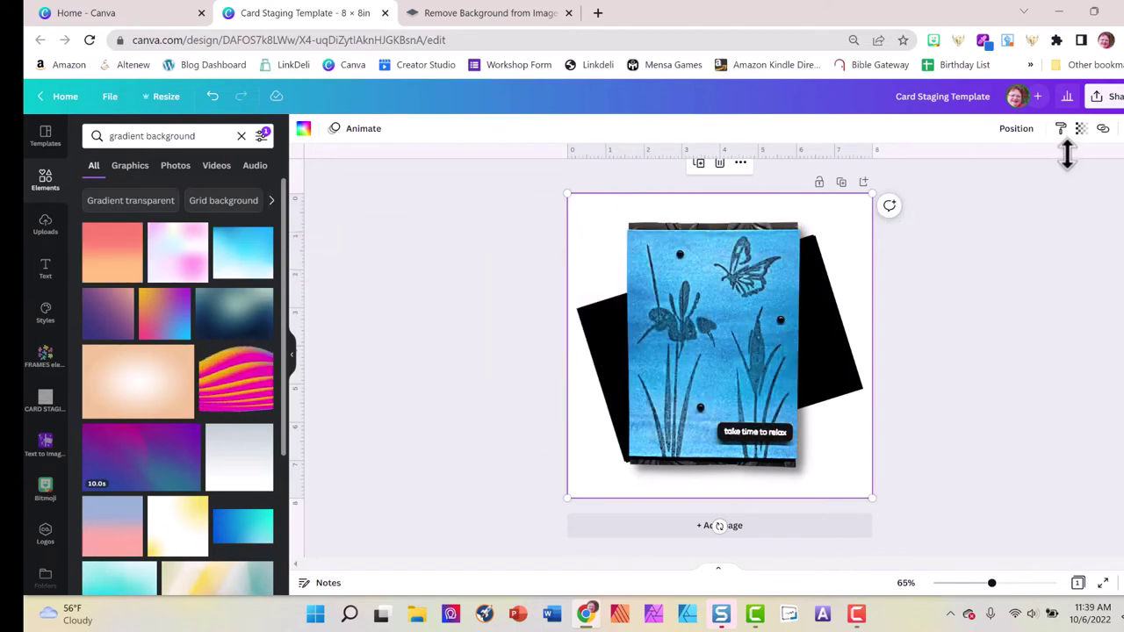
click(1082, 129)
drag(954, 180, 1112, 219)
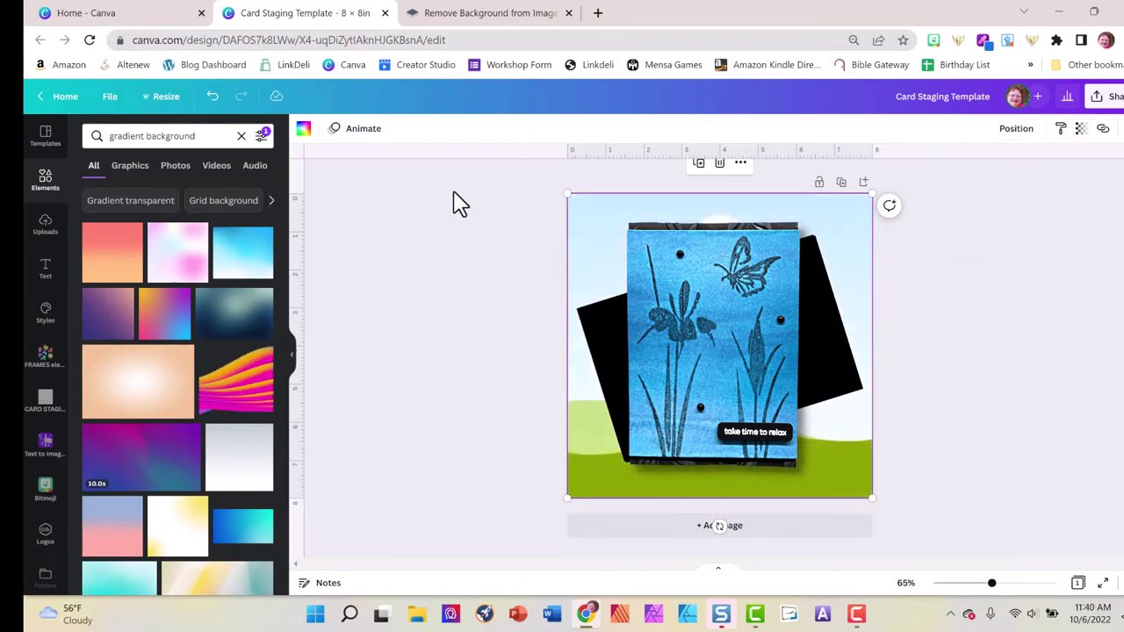
- Try the coral-to-peach gradient and a teal gradient in the background frame, undoing each fill, and clear the elements search
drag(117, 259, 584, 238)
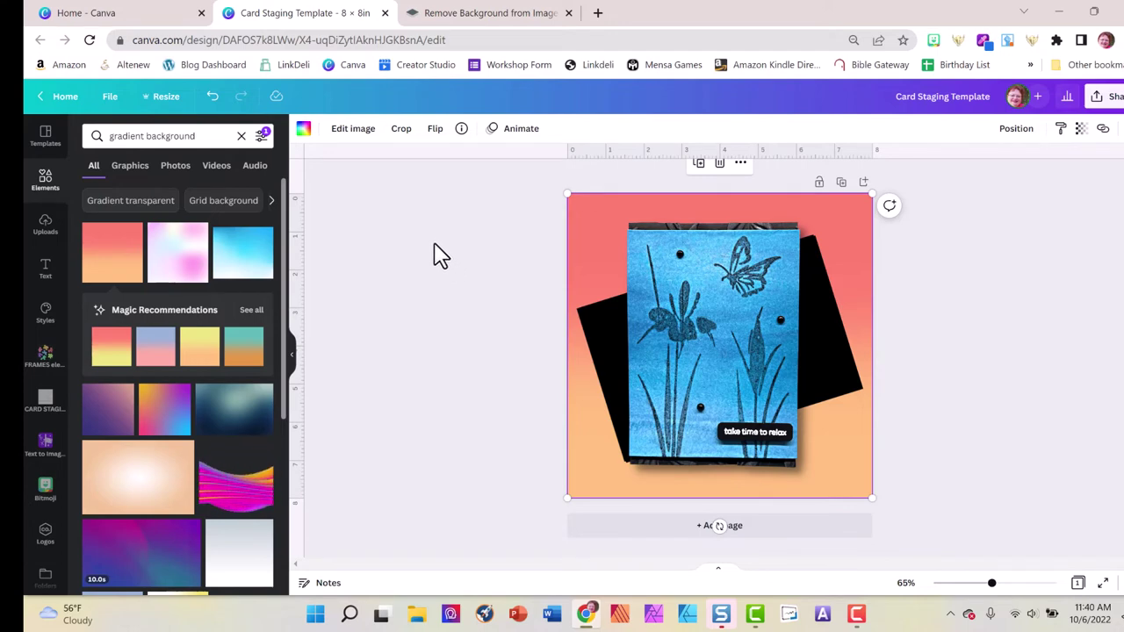
click(213, 102)
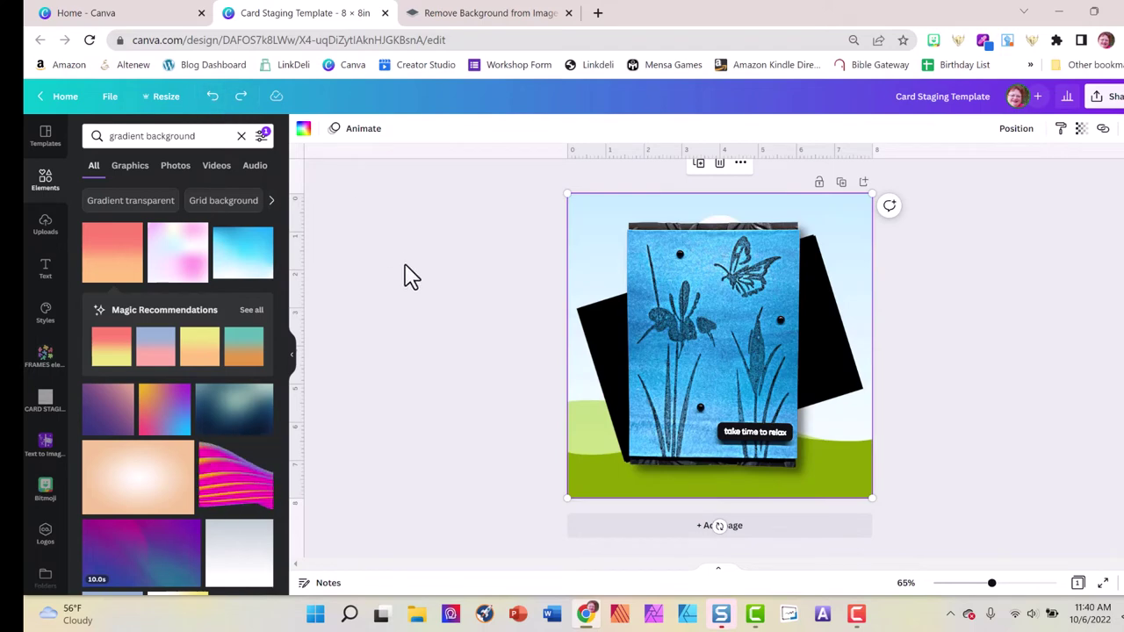
scroll(220, 402, down, 3)
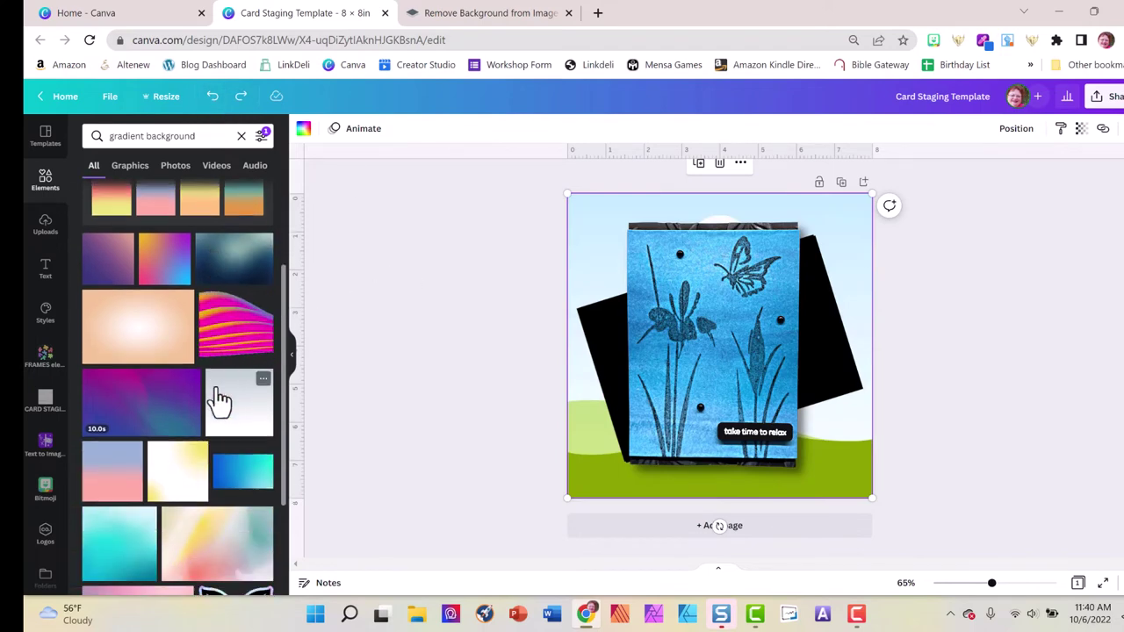
scroll(220, 401, down, 4)
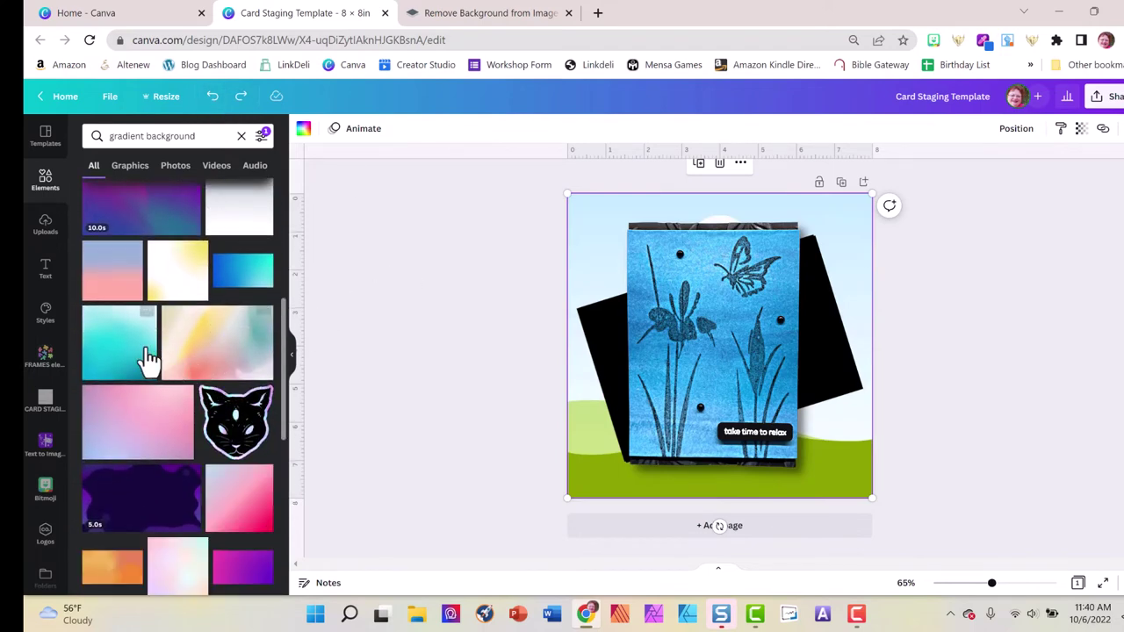
drag(130, 356, 580, 255)
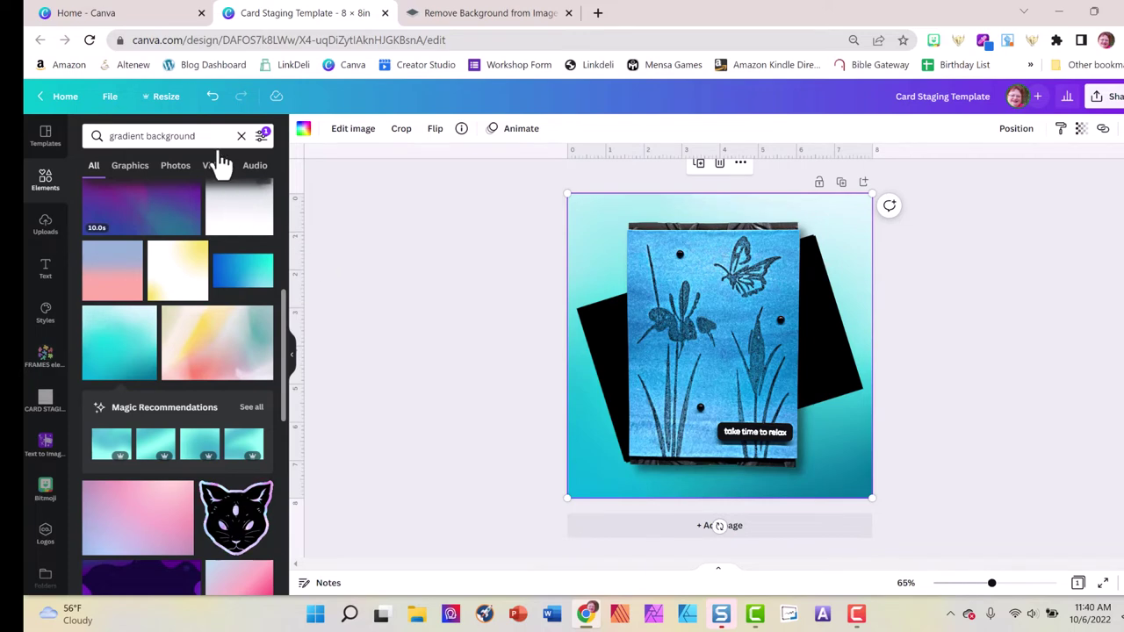
click(212, 96)
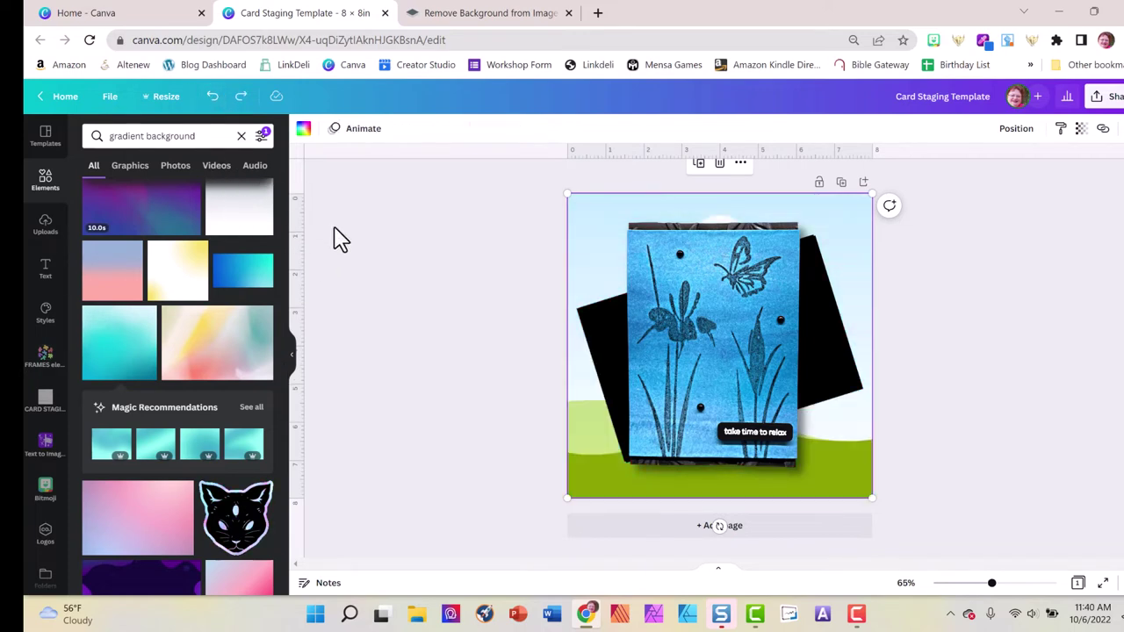
click(241, 138)
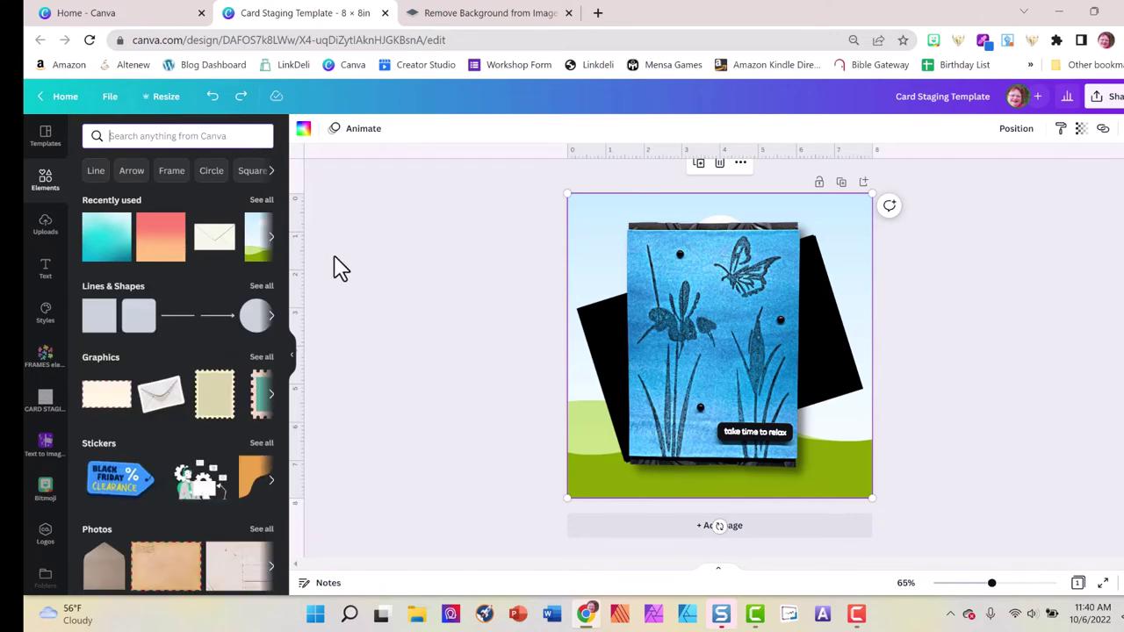
- Search the elements library for "textured background"
text(textured)
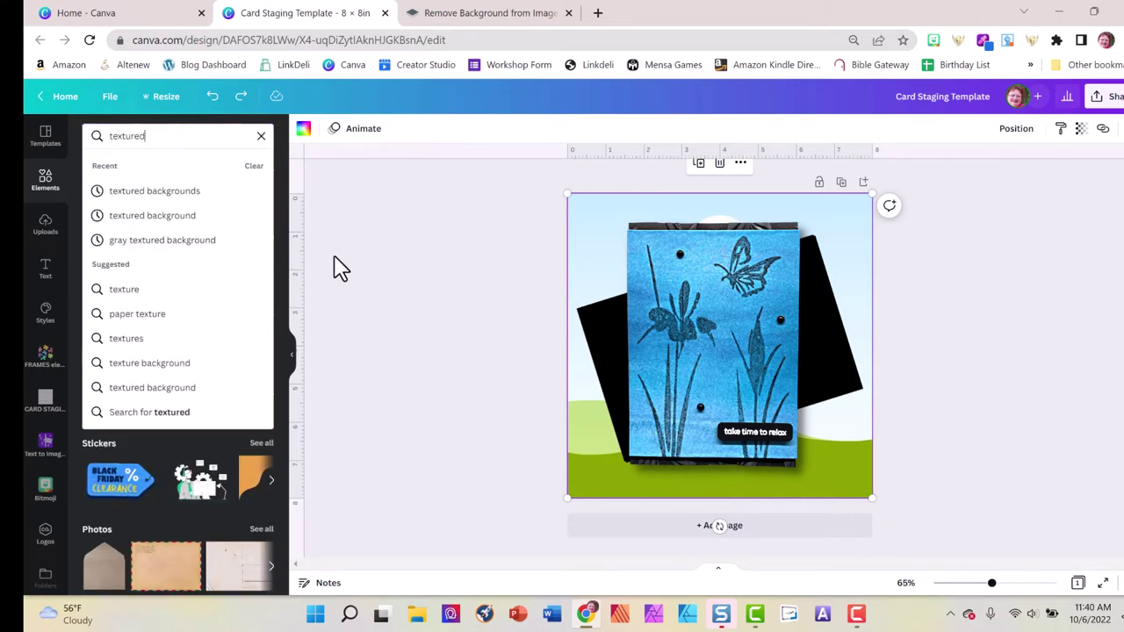
text( background)
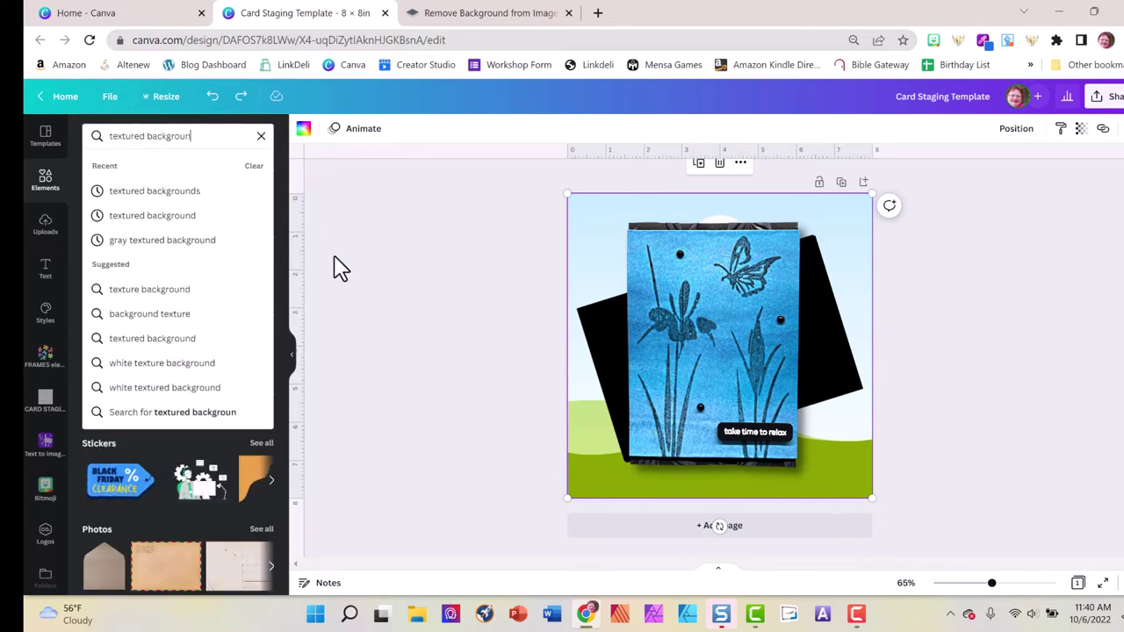
key(Return)
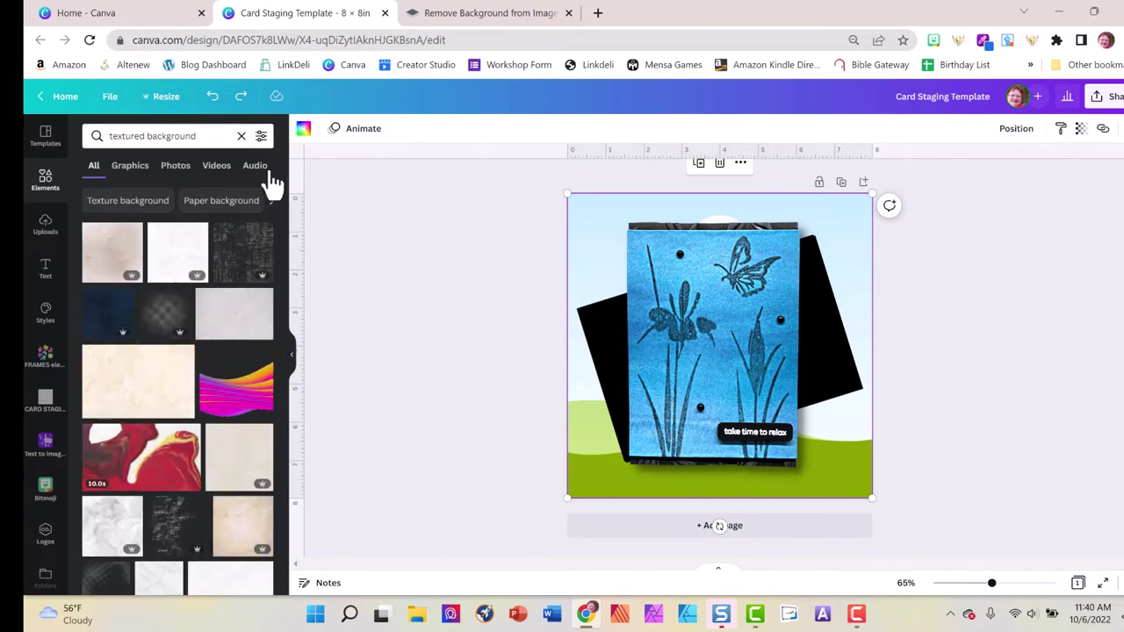
- Filter the textured background results to static and free items only
click(261, 138)
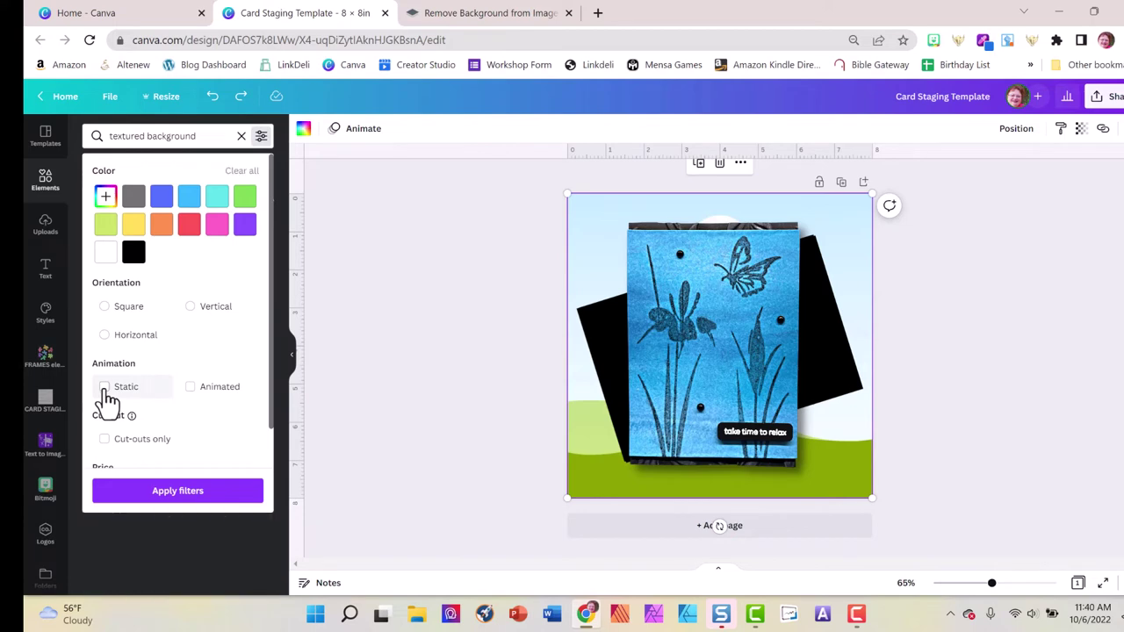
click(104, 388)
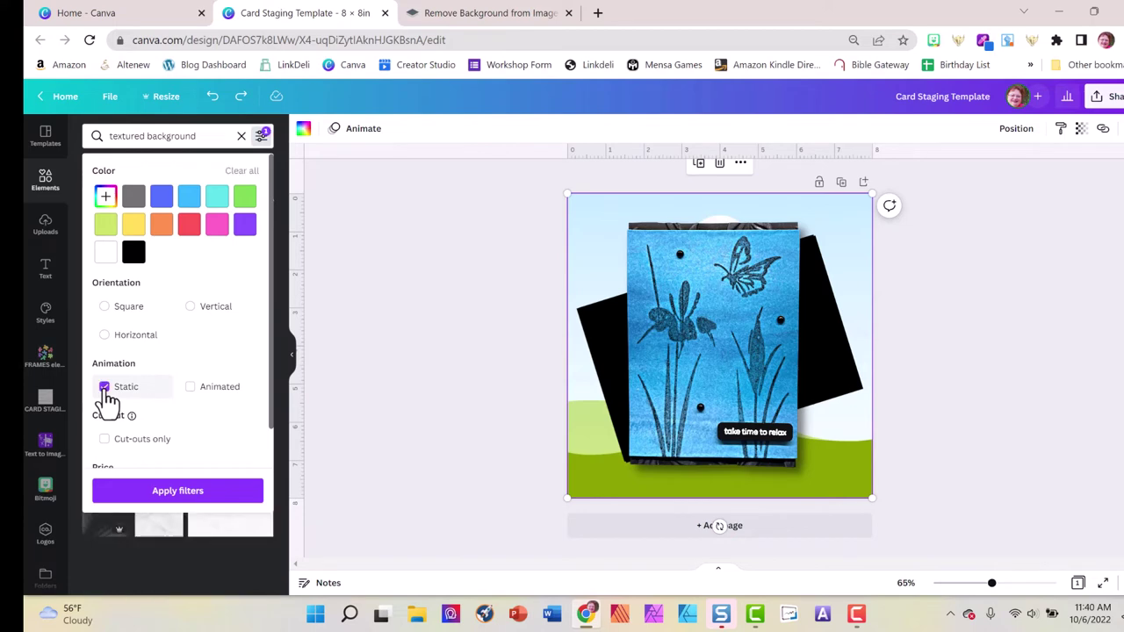
scroll(190, 419, down, 1)
click(107, 447)
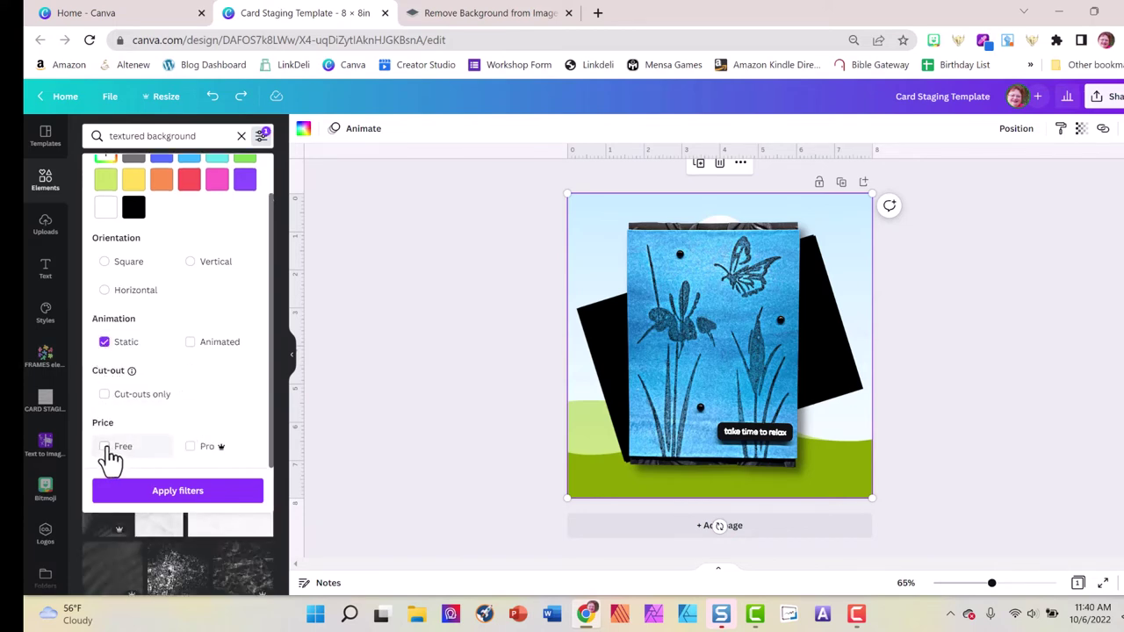
click(163, 496)
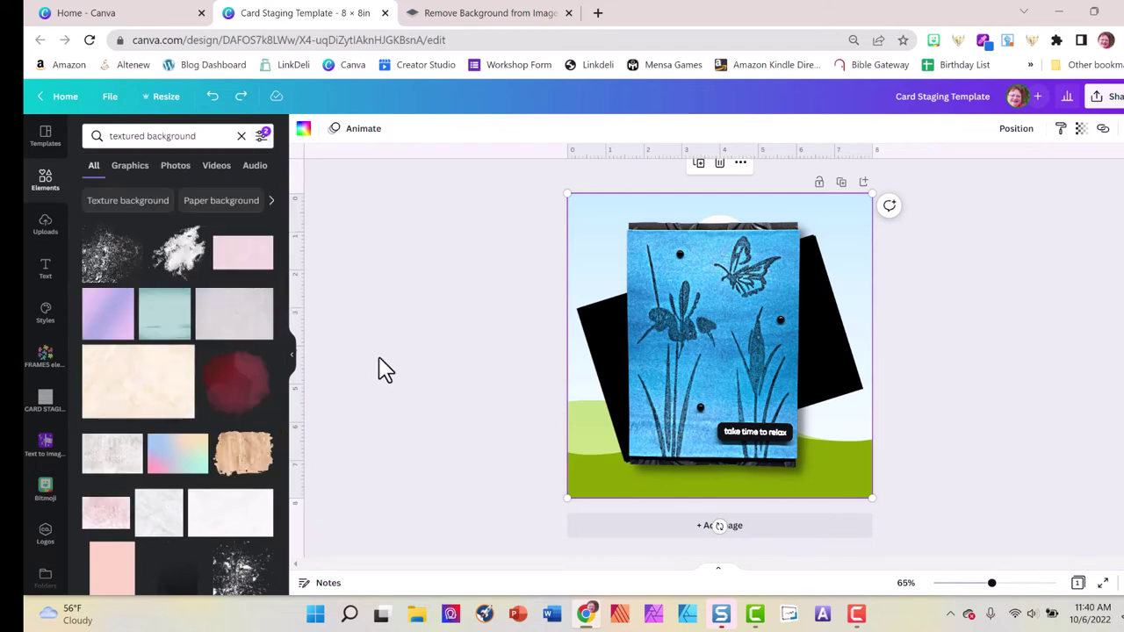
- Try the light wood plank texture in the square background frame, and undo the fill
scroll(202, 444, down, 5)
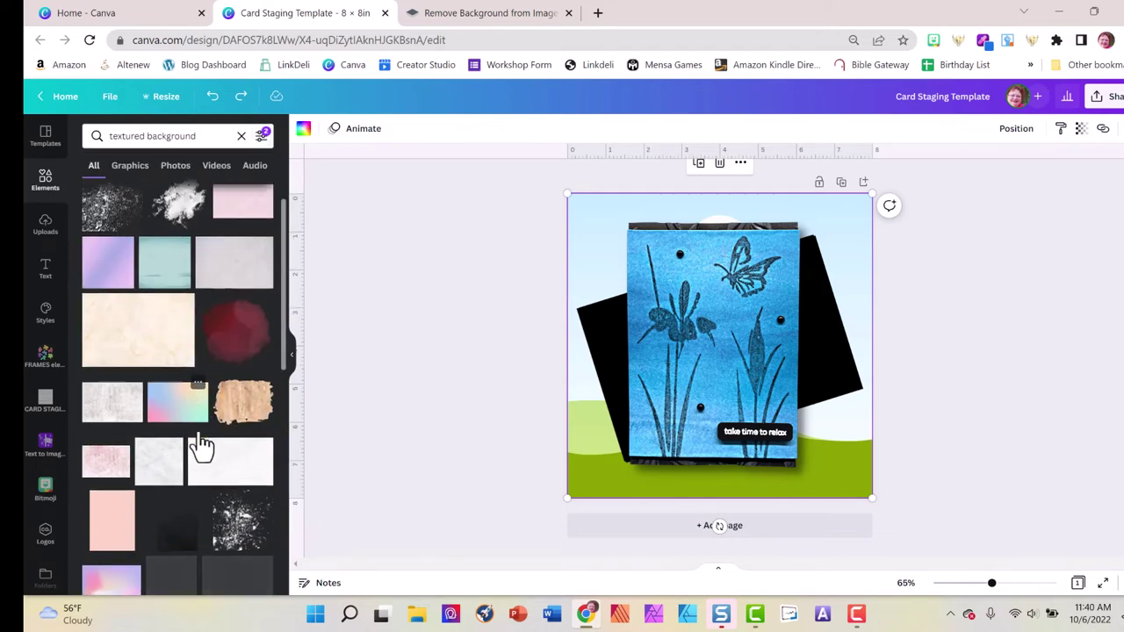
scroll(202, 444, down, 5)
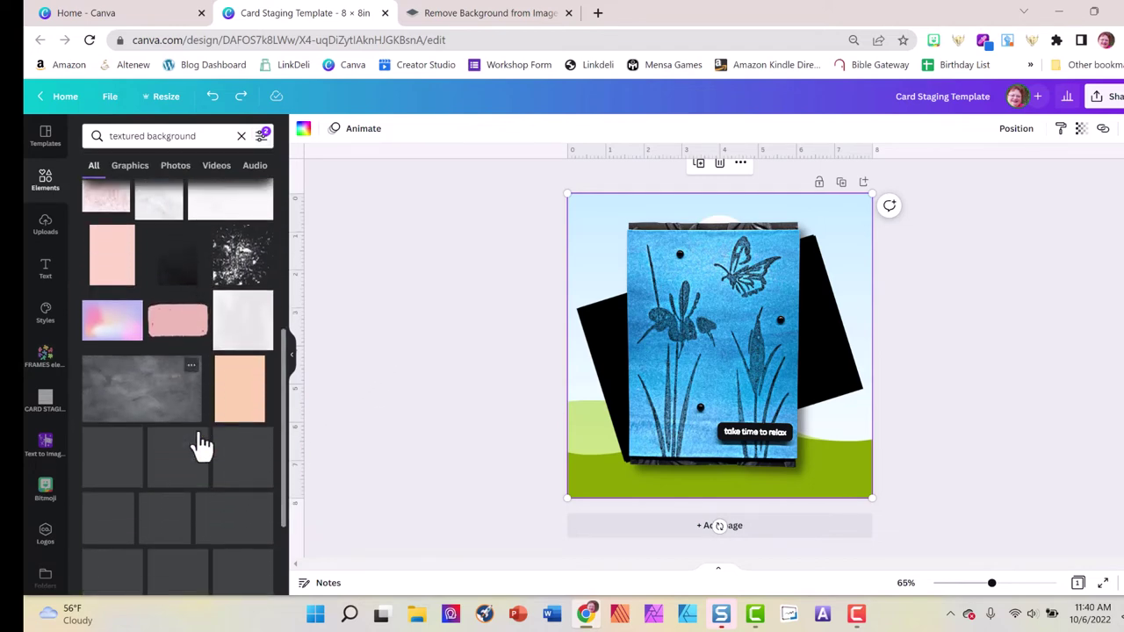
scroll(202, 444, down, 2)
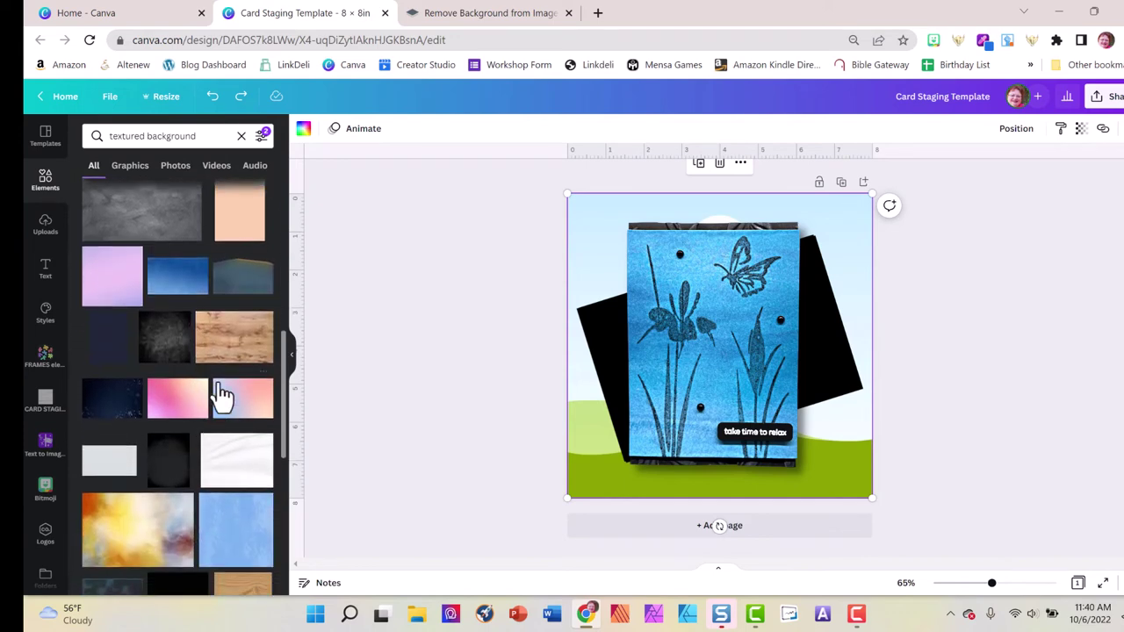
drag(233, 345, 577, 226)
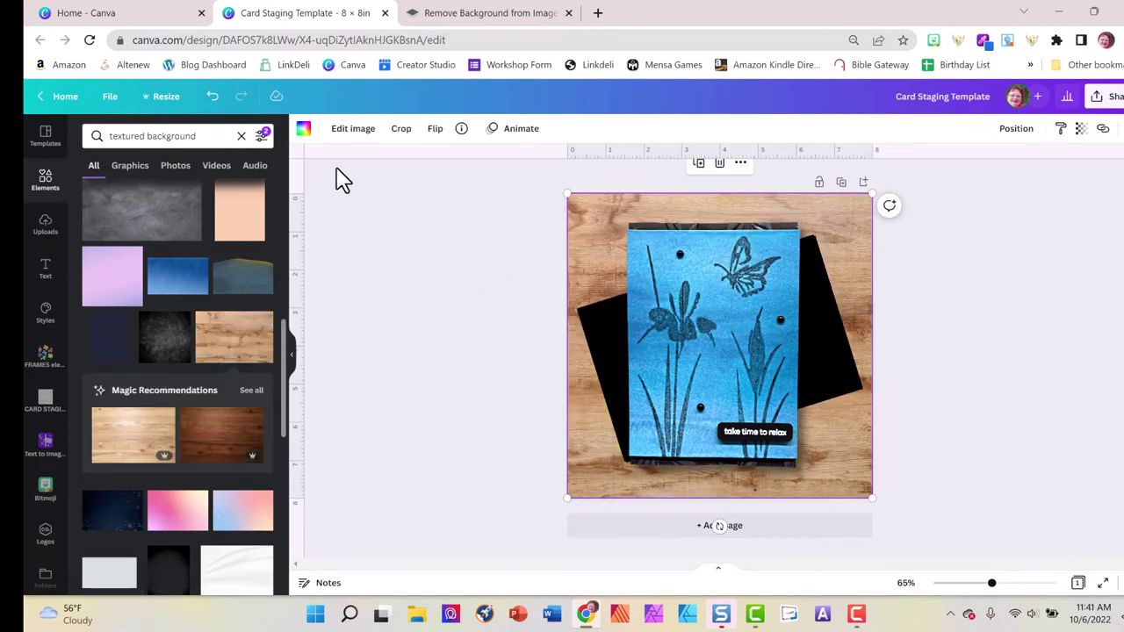
click(213, 96)
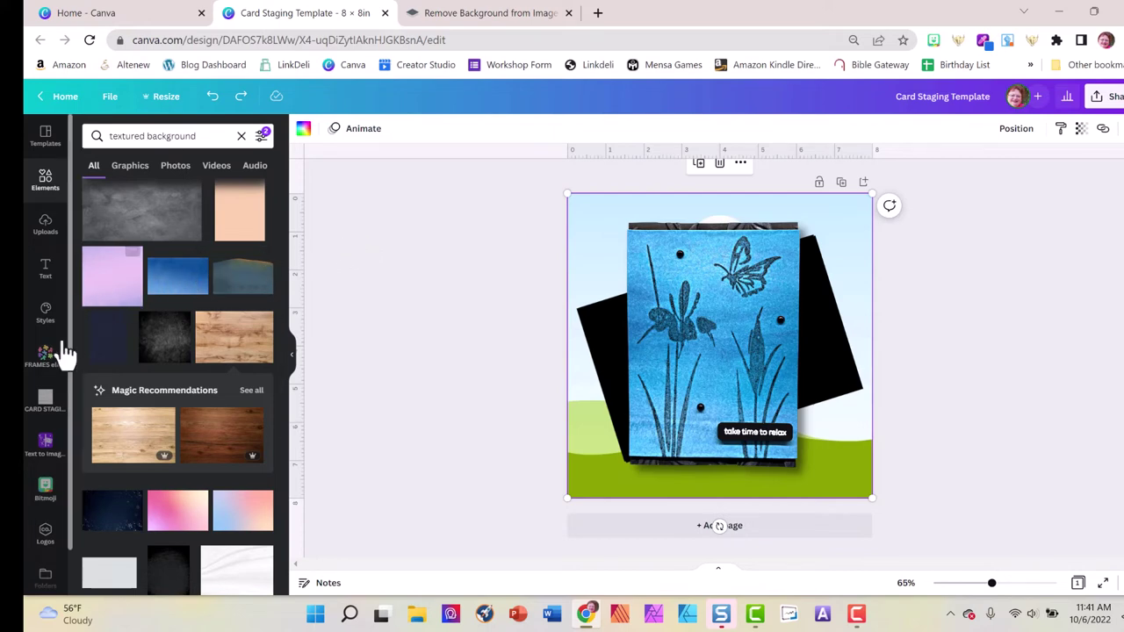
- Fill the background frame with the pebble photo from the CARD STAGING TUTORIAL folder and lower its opacity slightly
click(45, 402)
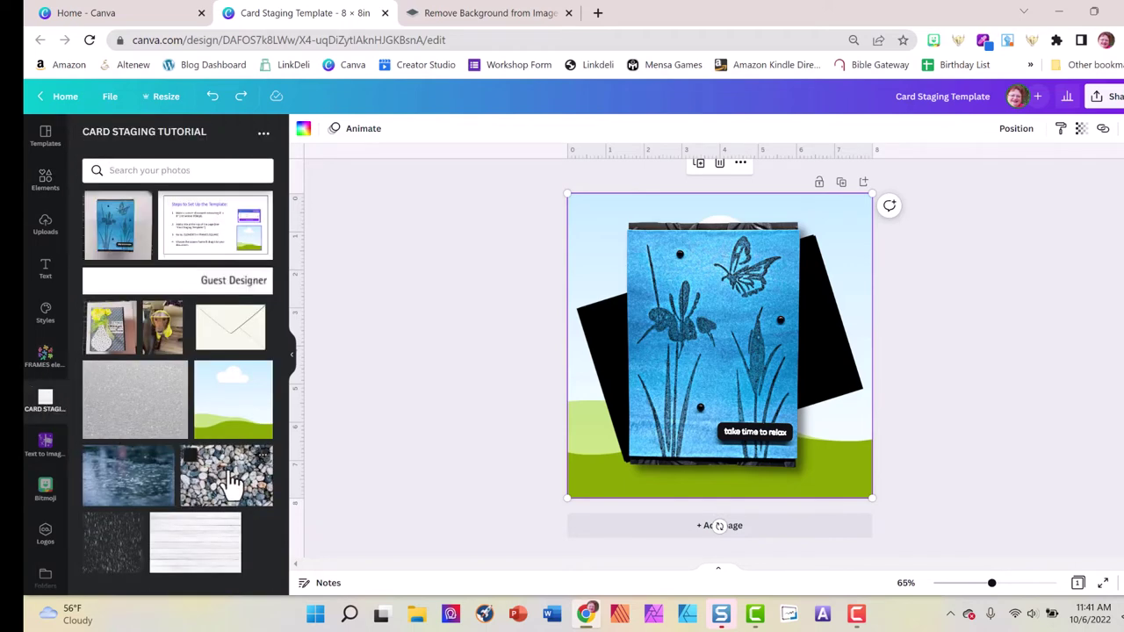
drag(230, 483, 575, 235)
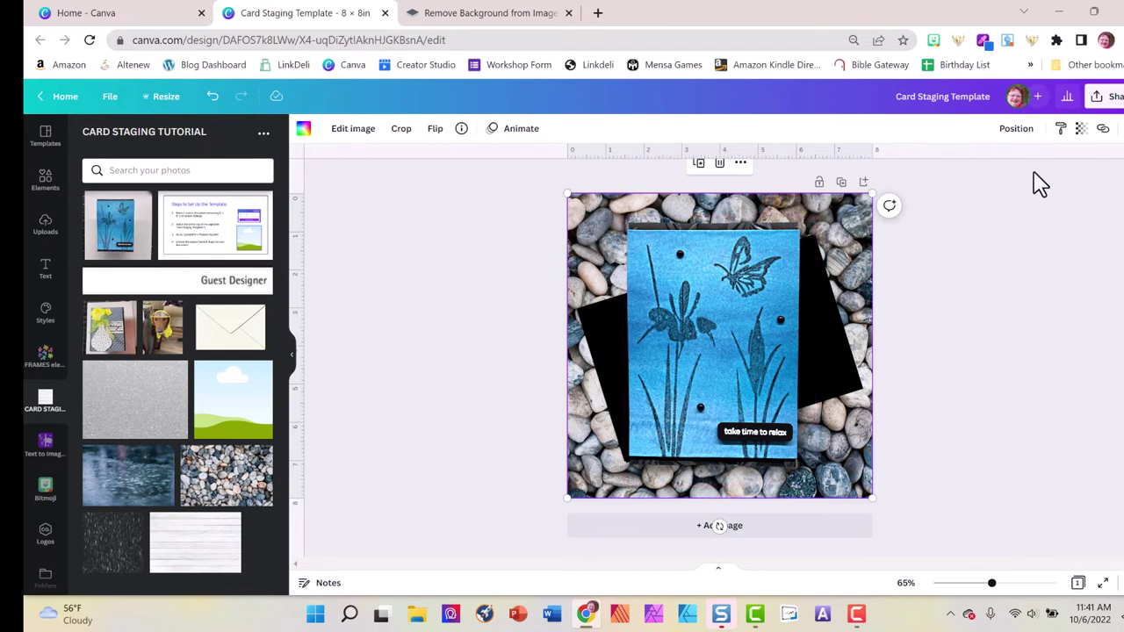
click(1081, 130)
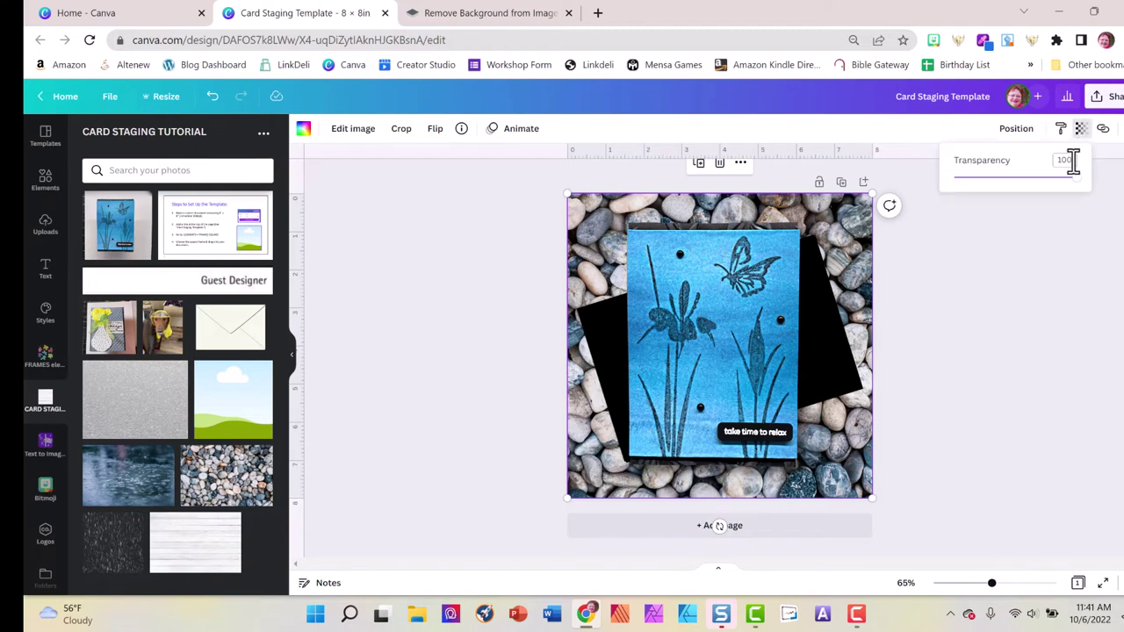
drag(1079, 180, 1058, 199)
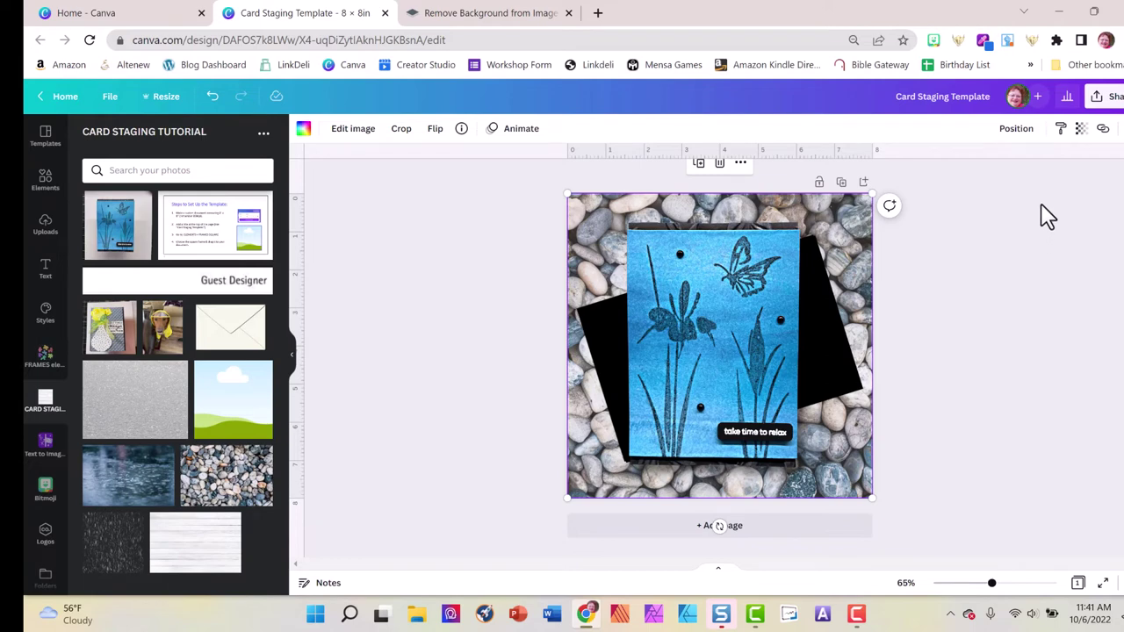
- Unlock the blue card photo, enlarge it slightly and reposition it over the pebble background
click(762, 271)
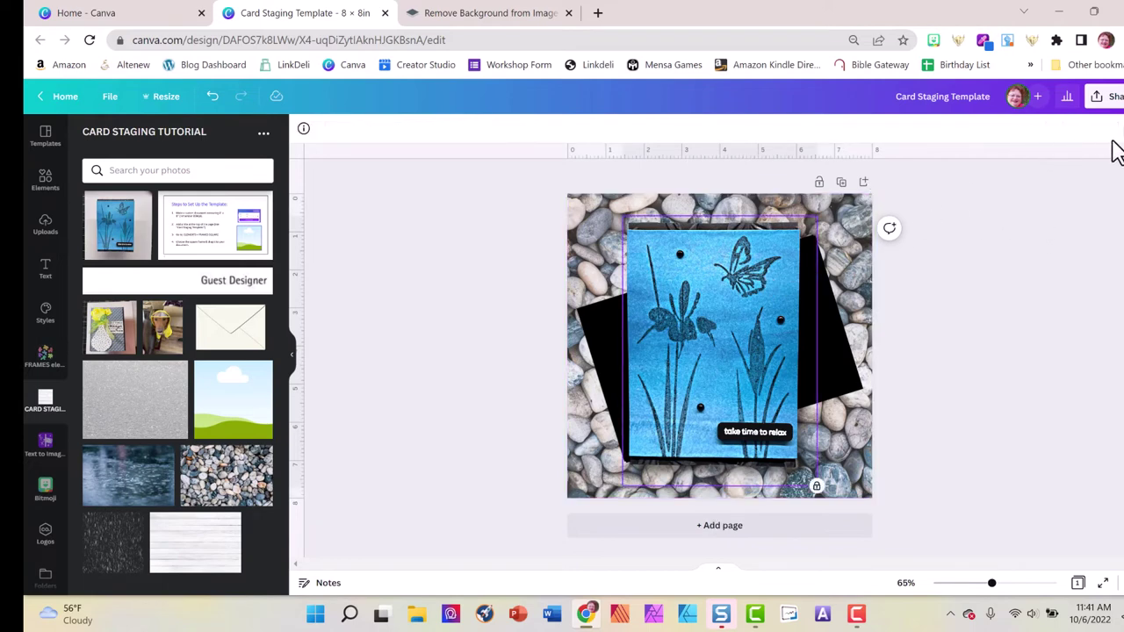
click(816, 486)
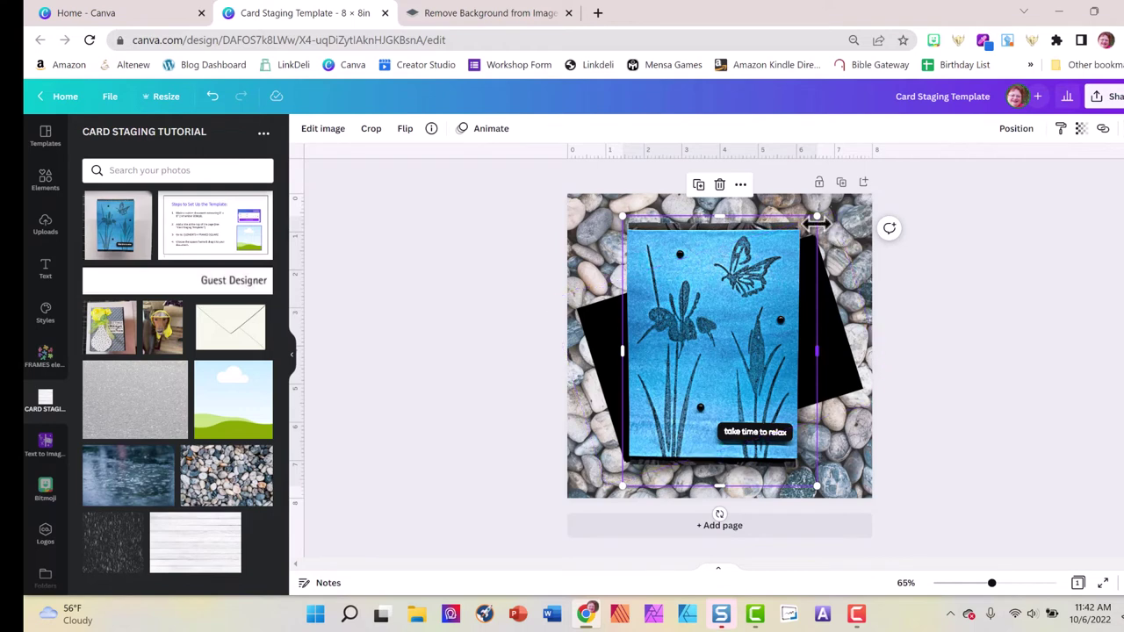
drag(817, 216, 840, 204)
drag(771, 263, 769, 286)
- Enlarge the tilted black envelope behind the card slightly and lock the page
click(842, 349)
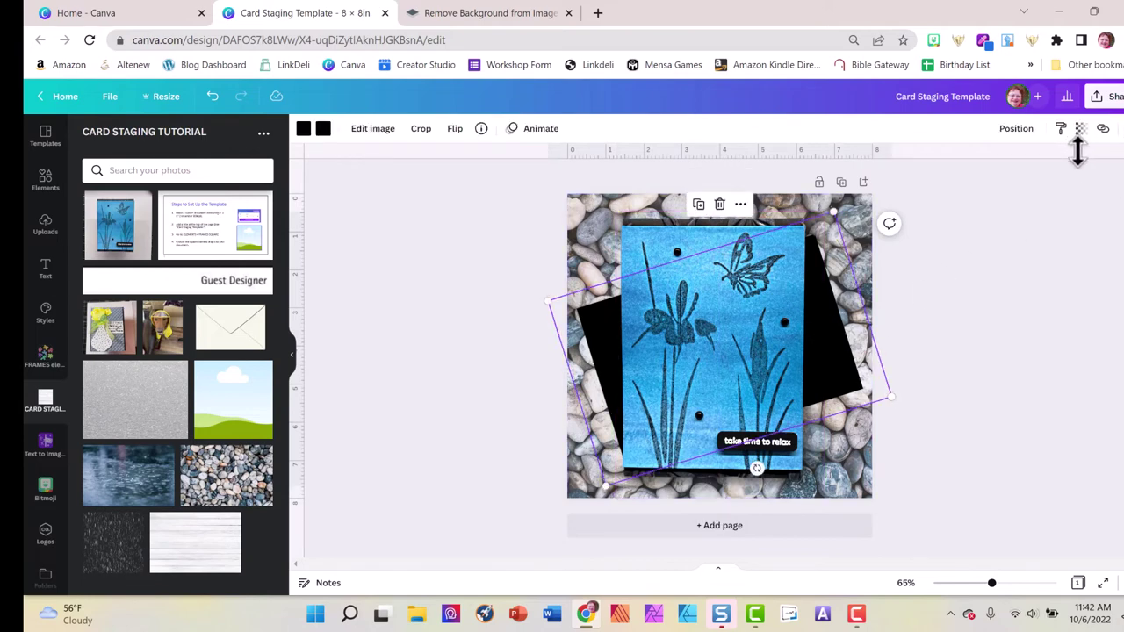
click(919, 319)
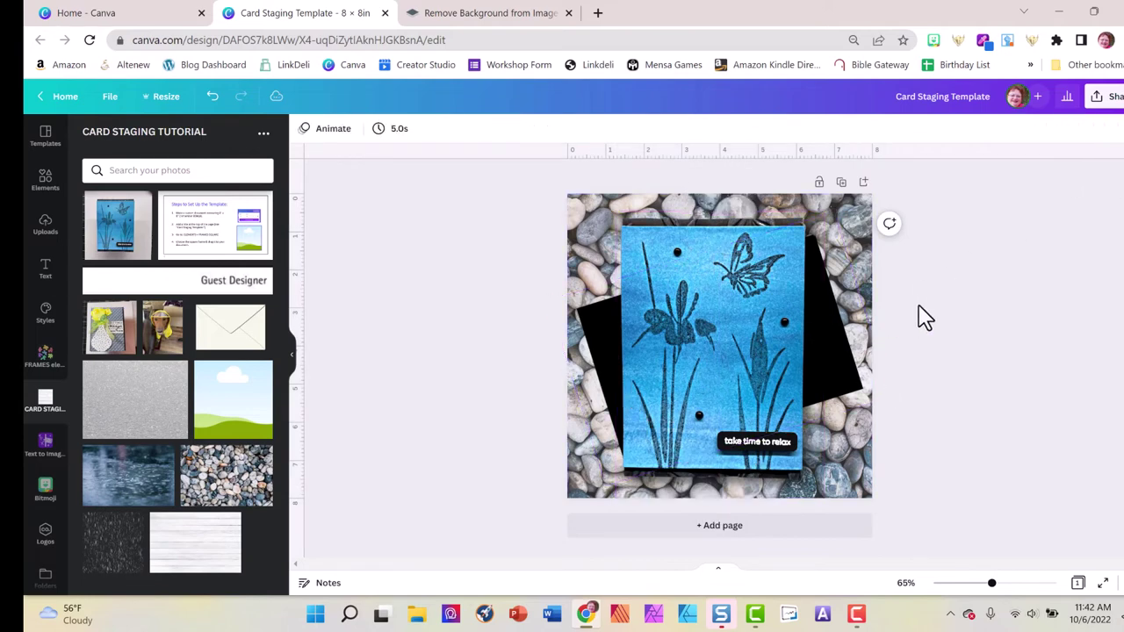
click(832, 358)
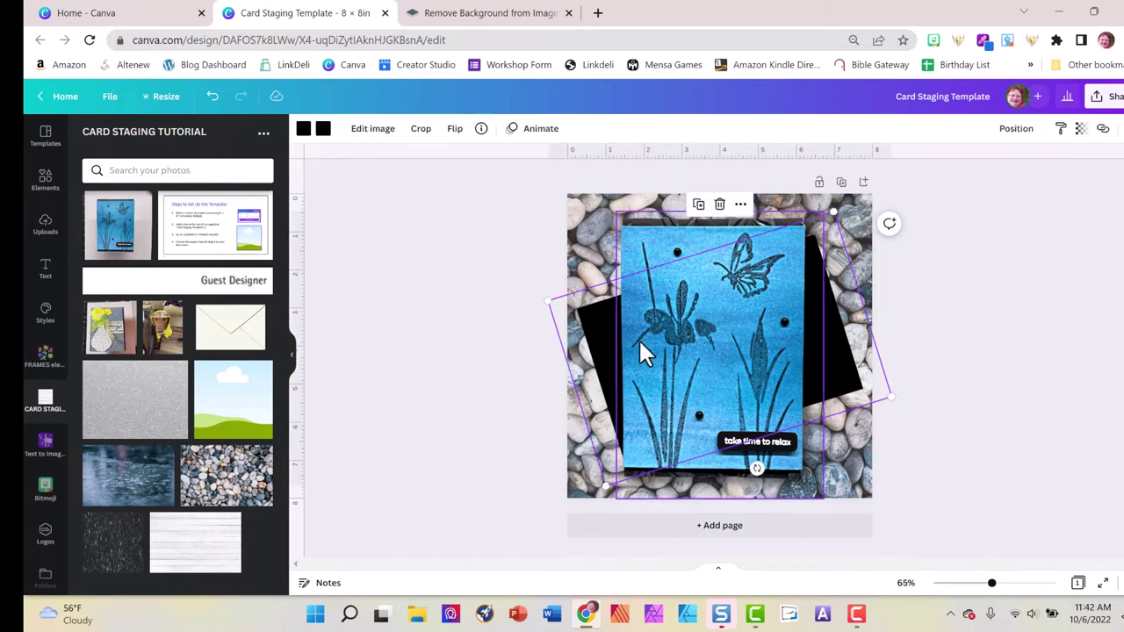
drag(545, 297, 543, 296)
click(1004, 303)
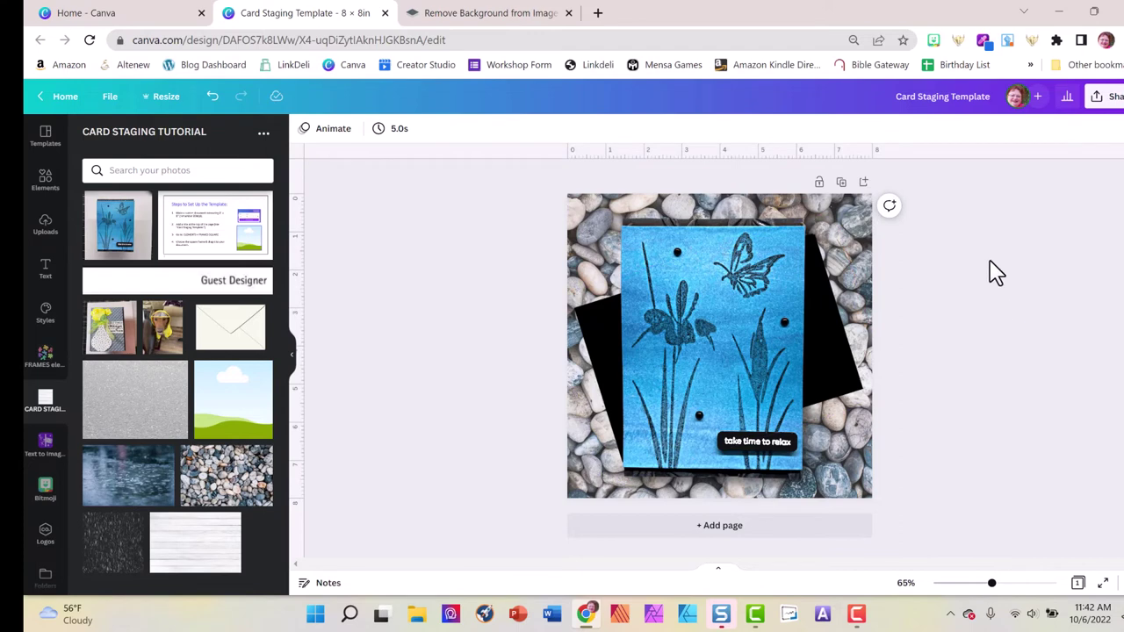
click(819, 184)
- Download the design as a PNG at 3,000 × 3,000 px and upload the downloaded file to the CARD STAGING TUTORIAL folder
click(1111, 99)
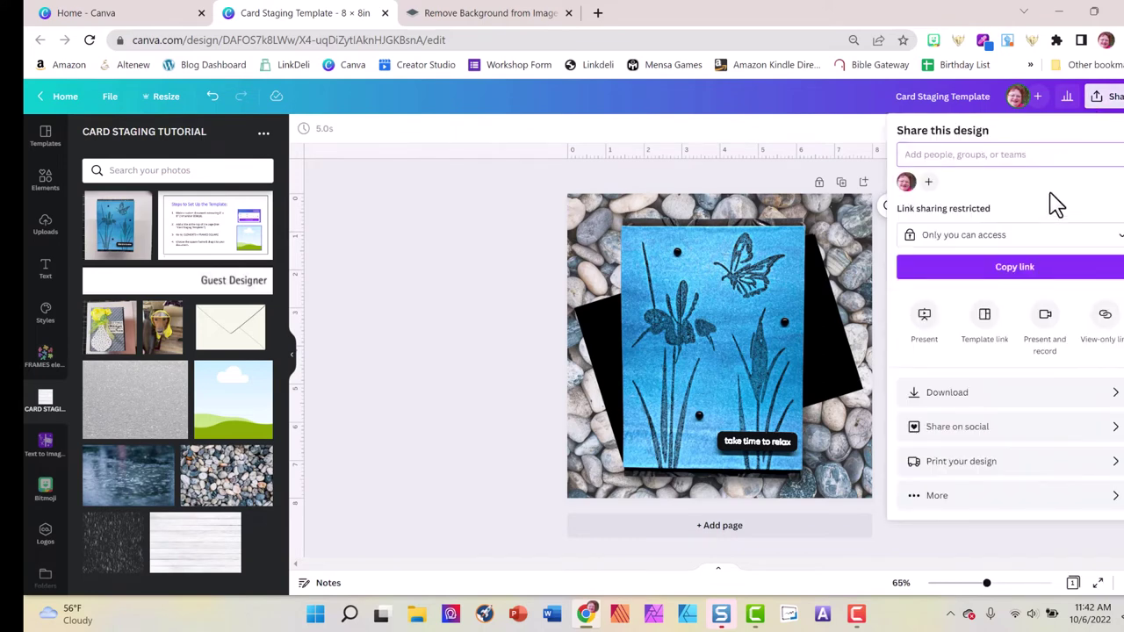
click(1012, 394)
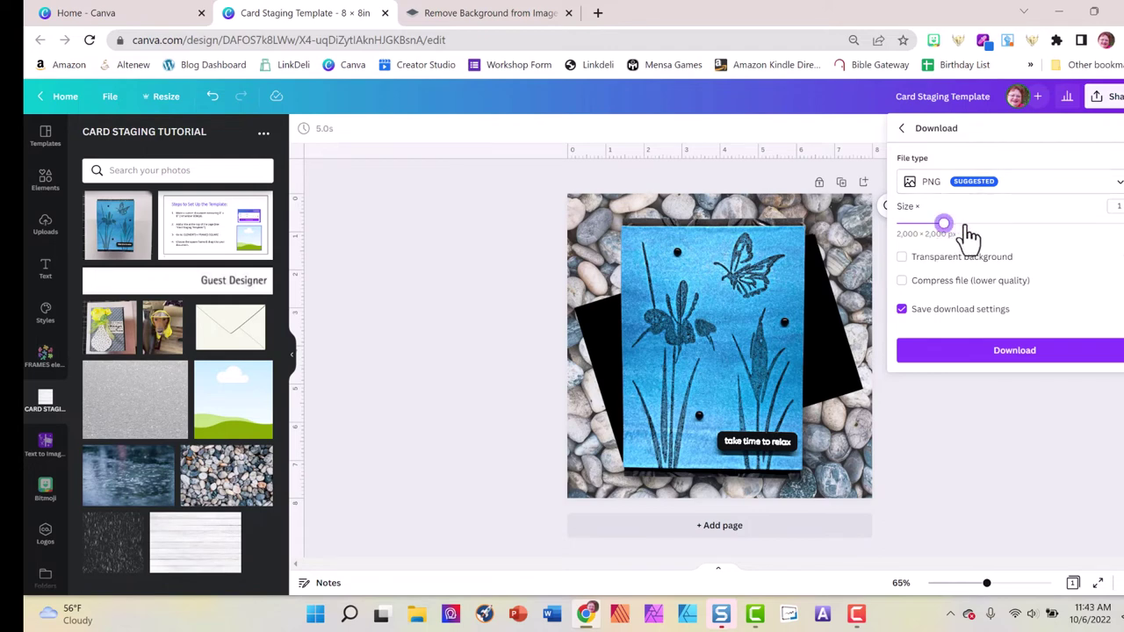
drag(969, 235, 978, 235)
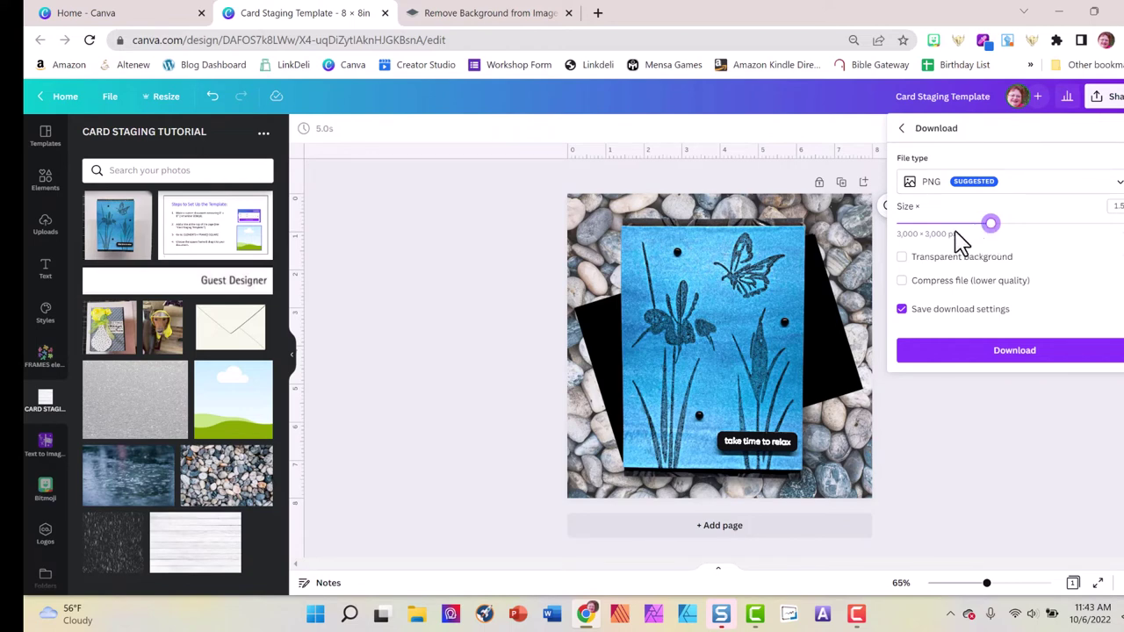
click(966, 360)
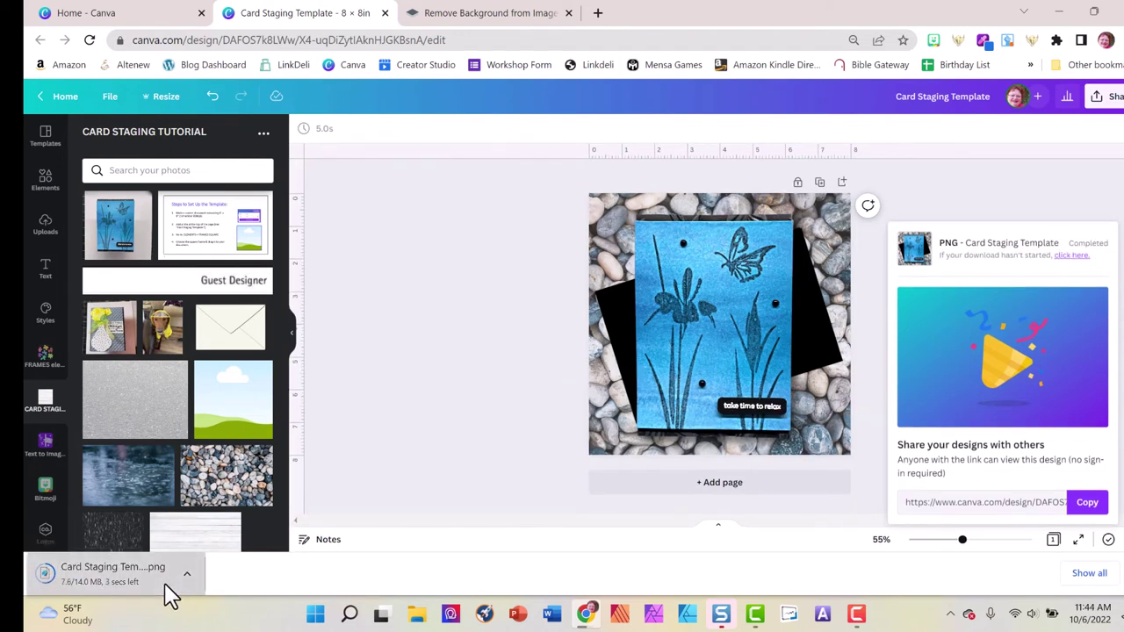
drag(168, 595, 388, 441)
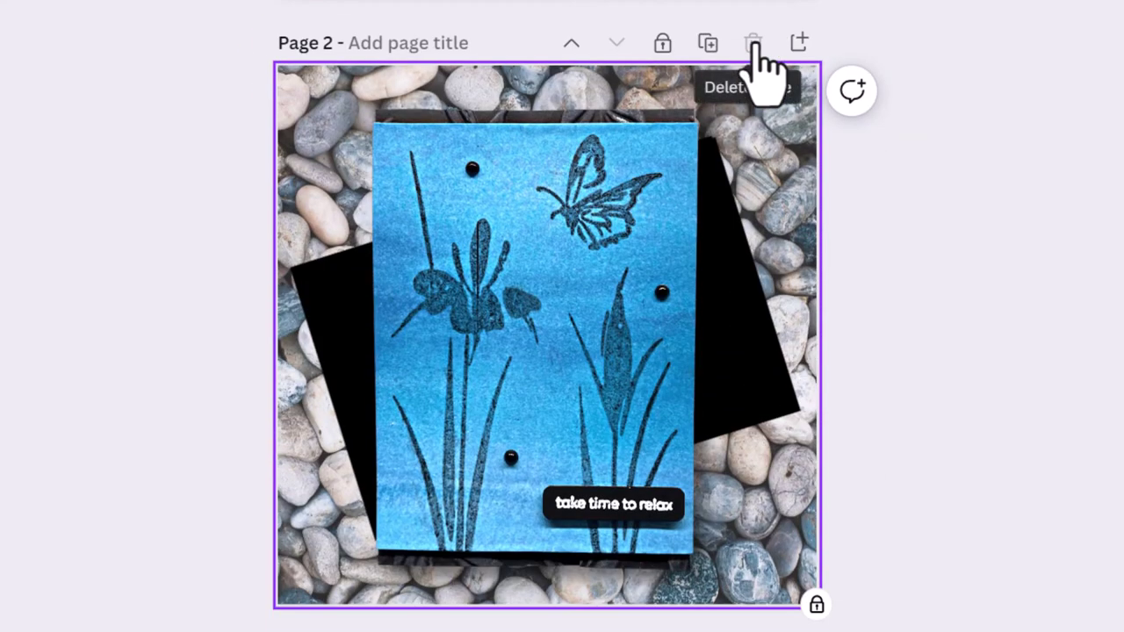
- Unlock page 2 and delete the blue card photo from it
scroll(905, 246, up, 5)
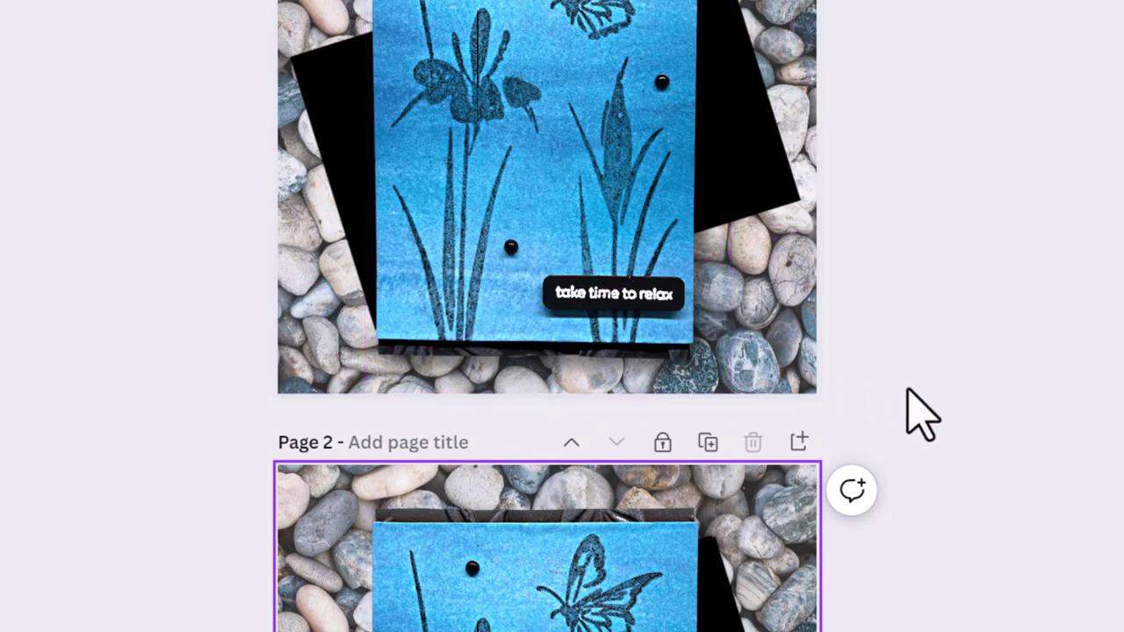
scroll(919, 409, down, 3)
scroll(919, 413, down, 1)
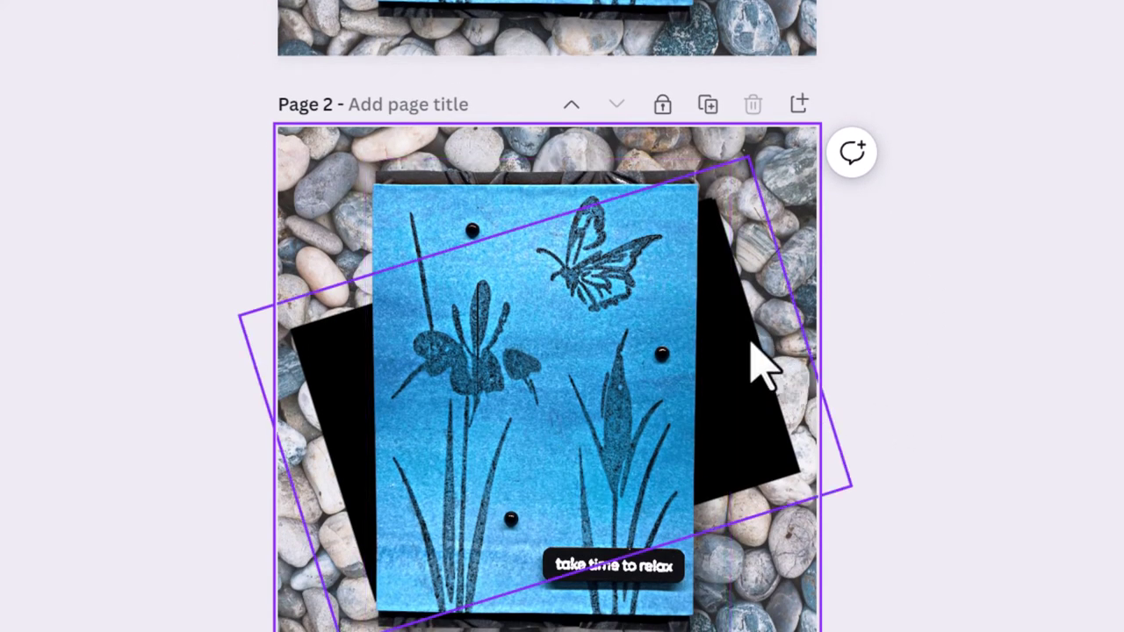
click(663, 105)
click(641, 320)
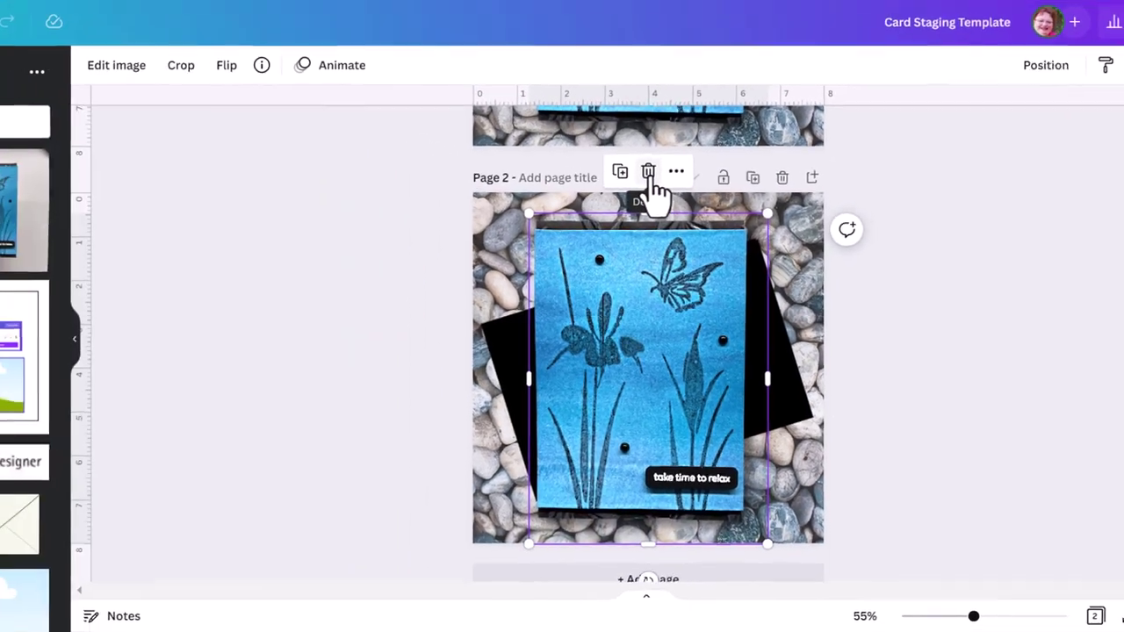
click(648, 172)
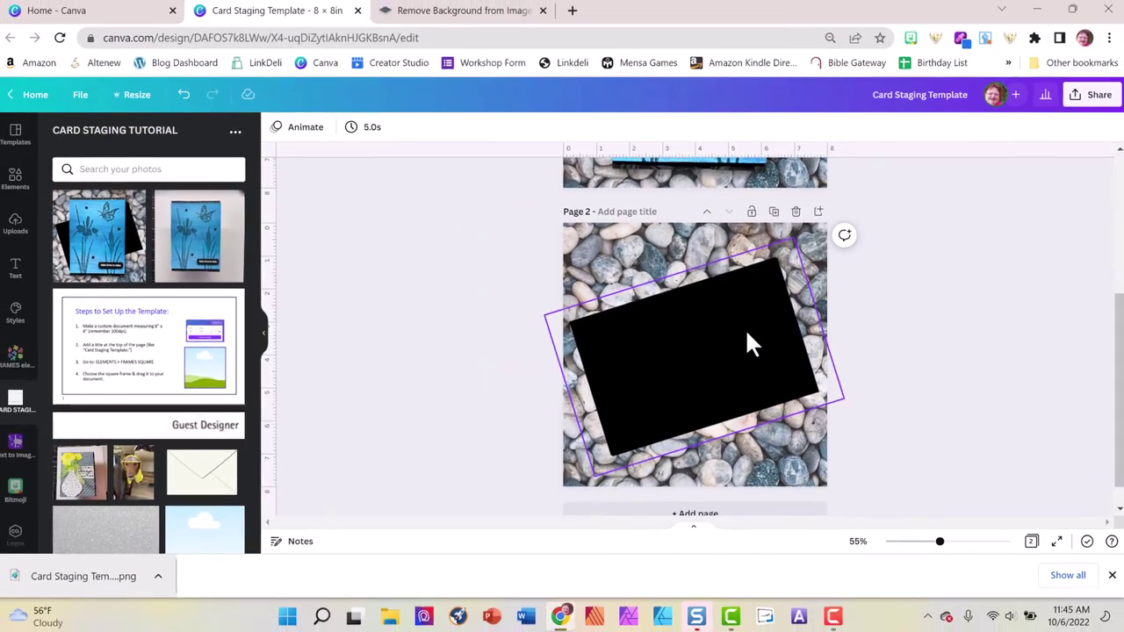
- Set the black envelope's transparency on page 2 to 0 and lock the envelope
click(747, 335)
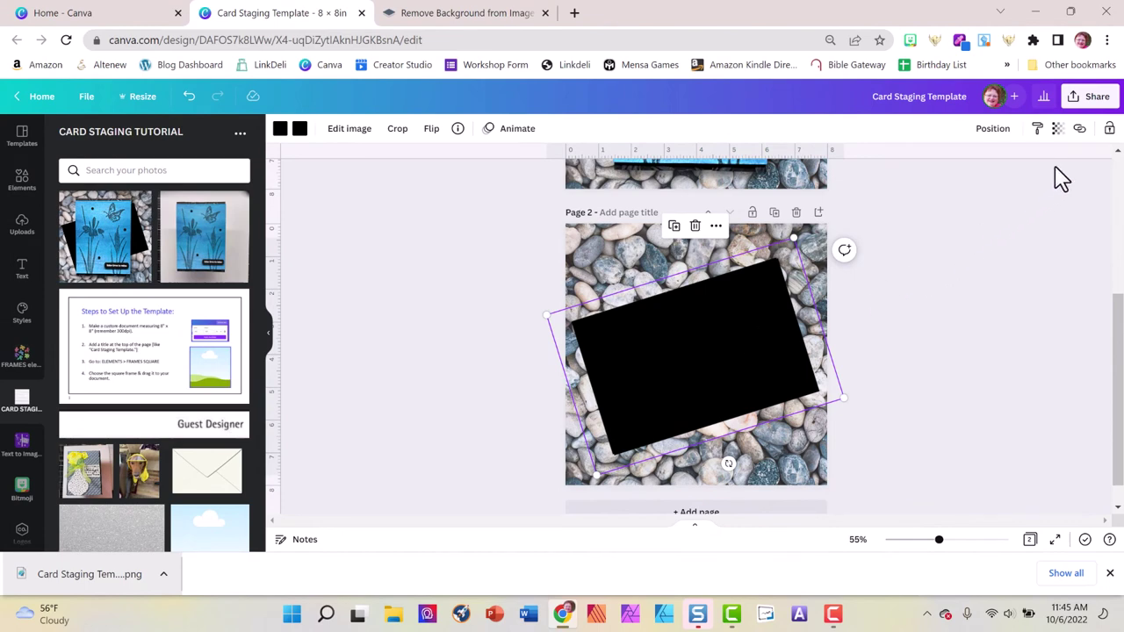
click(1057, 128)
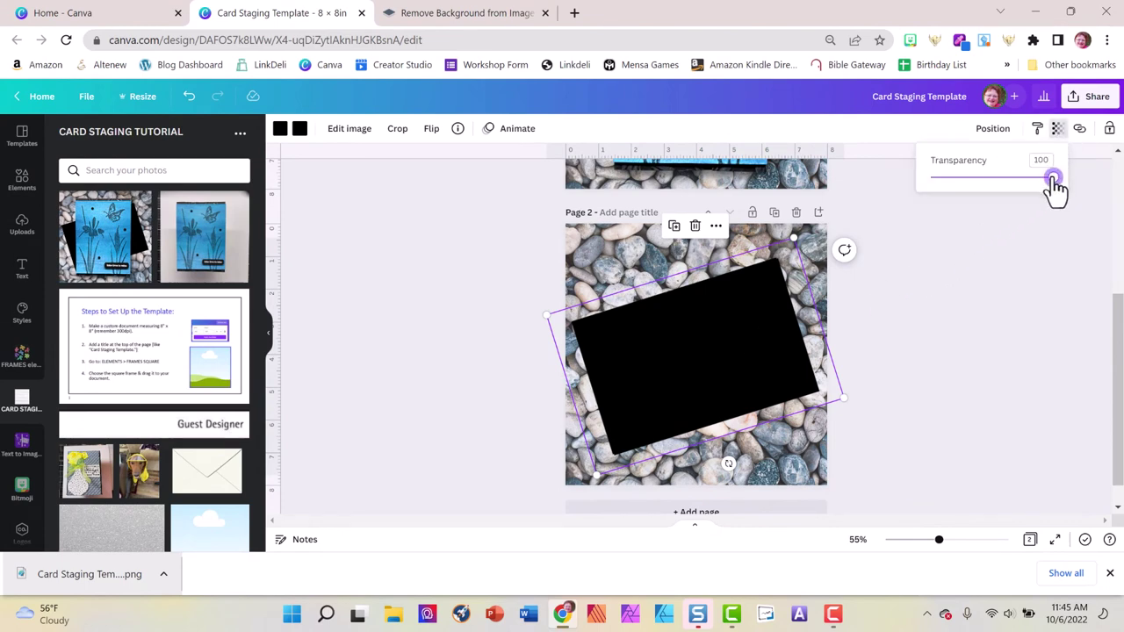
drag(1051, 177, 927, 204)
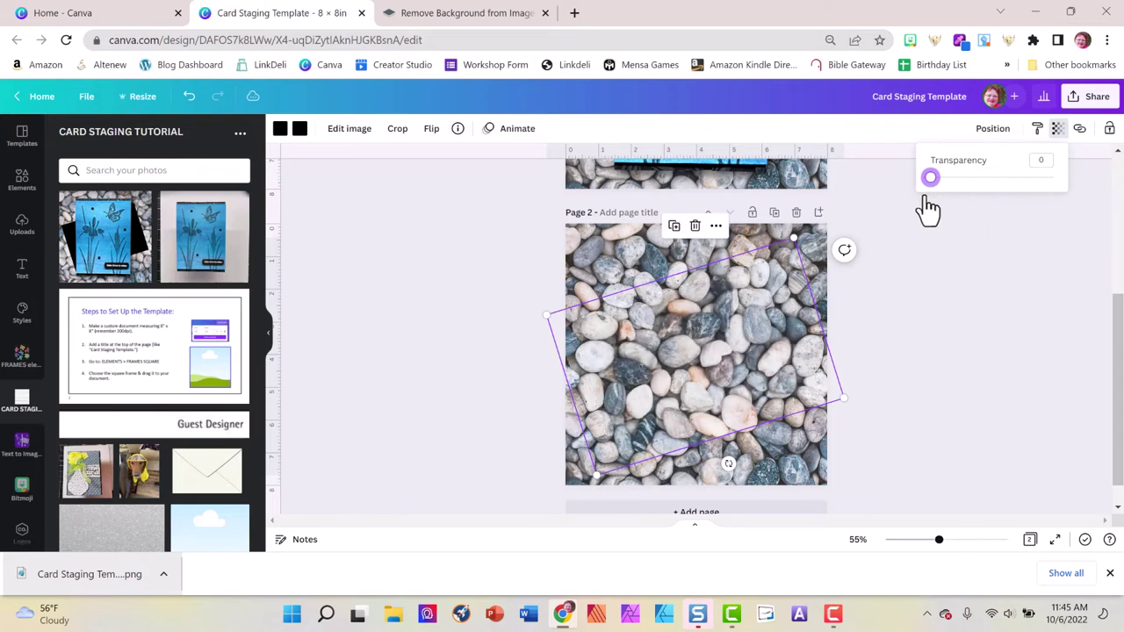
click(1110, 129)
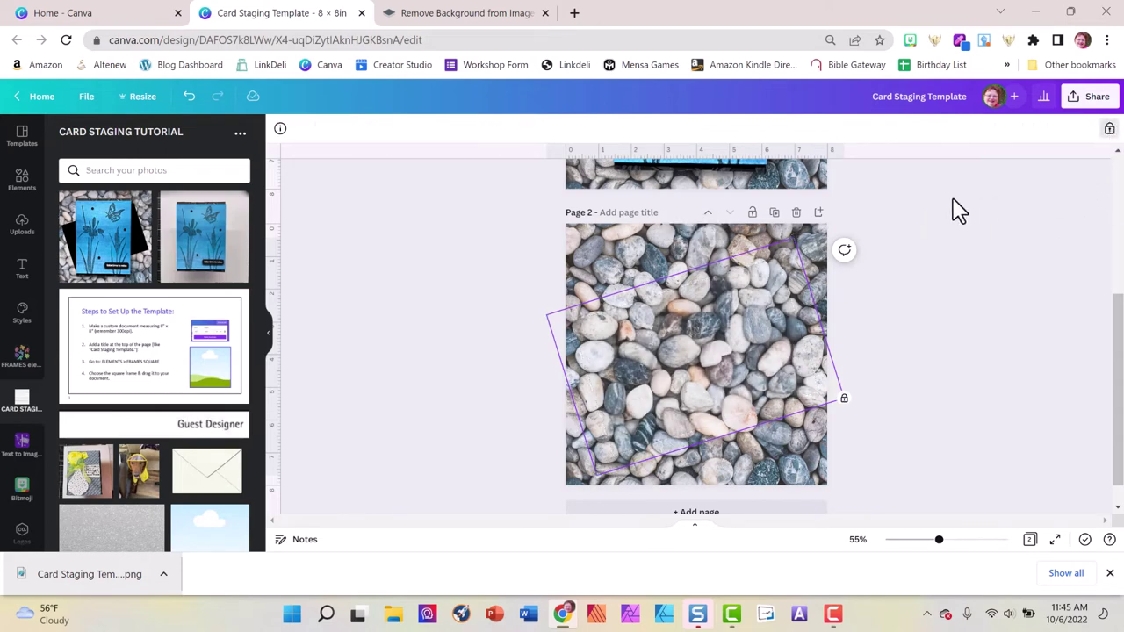
- Set the pebble background's transparency on page 2 to 0 and lock the background
click(826, 239)
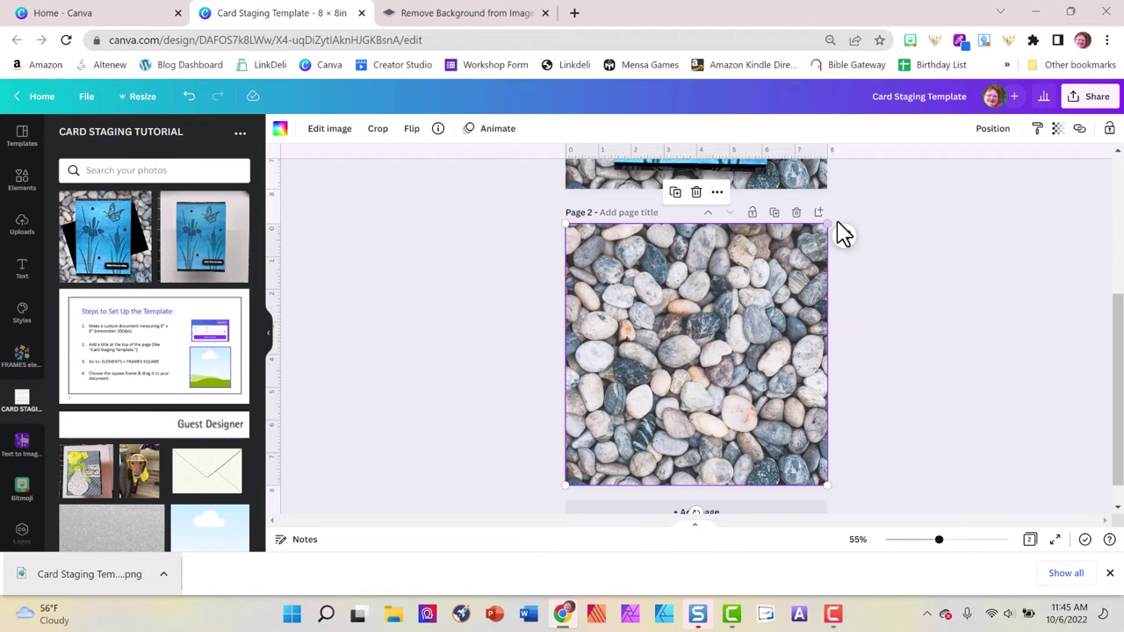
click(1058, 128)
drag(1049, 178, 918, 200)
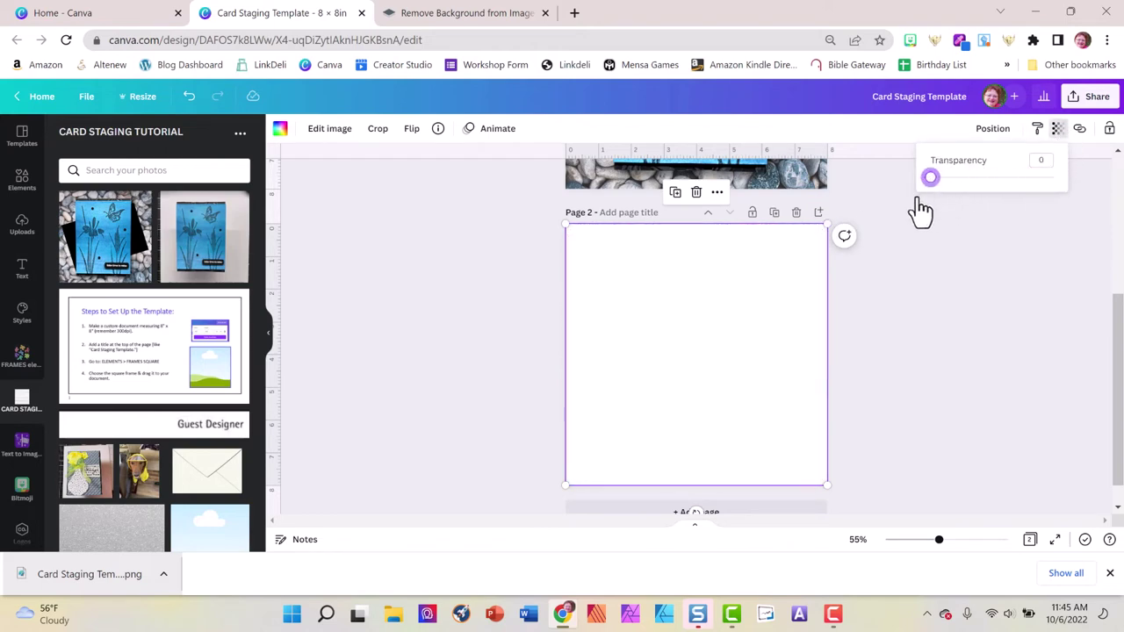
click(1111, 143)
click(1110, 129)
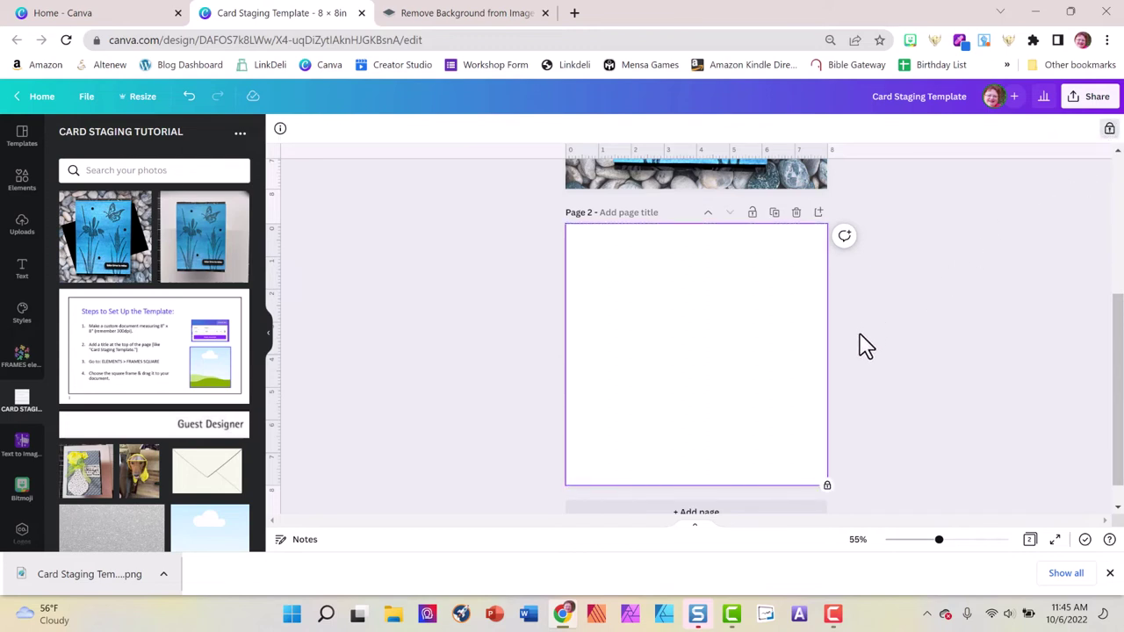
- Move the blank template page above the finished pebble page and lock the whole page
click(708, 214)
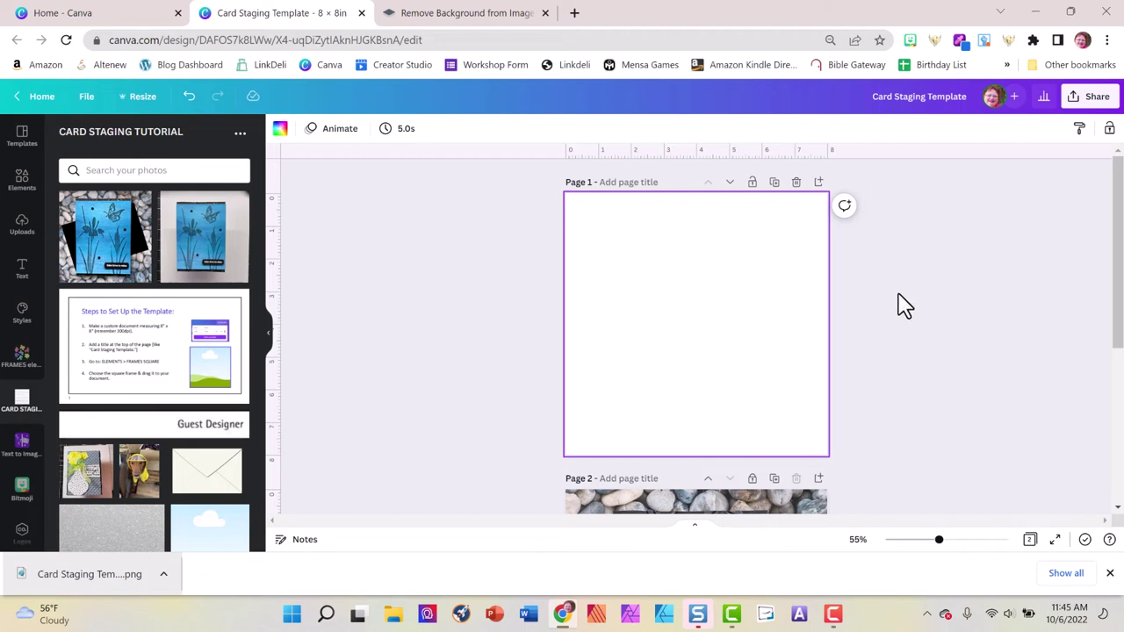
click(753, 183)
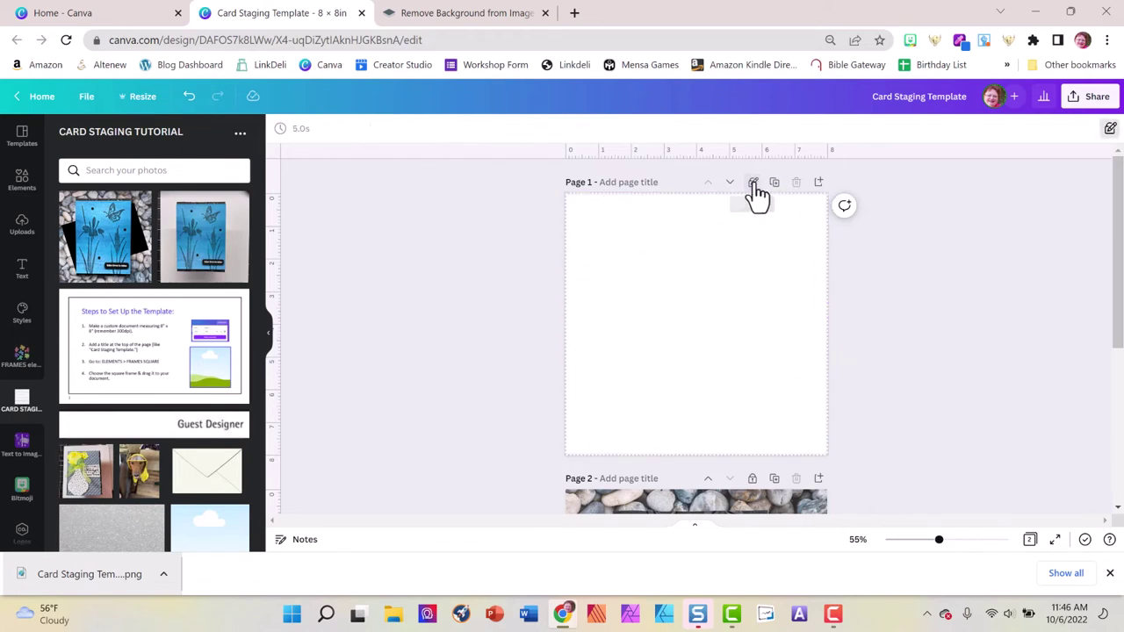
click(753, 187)
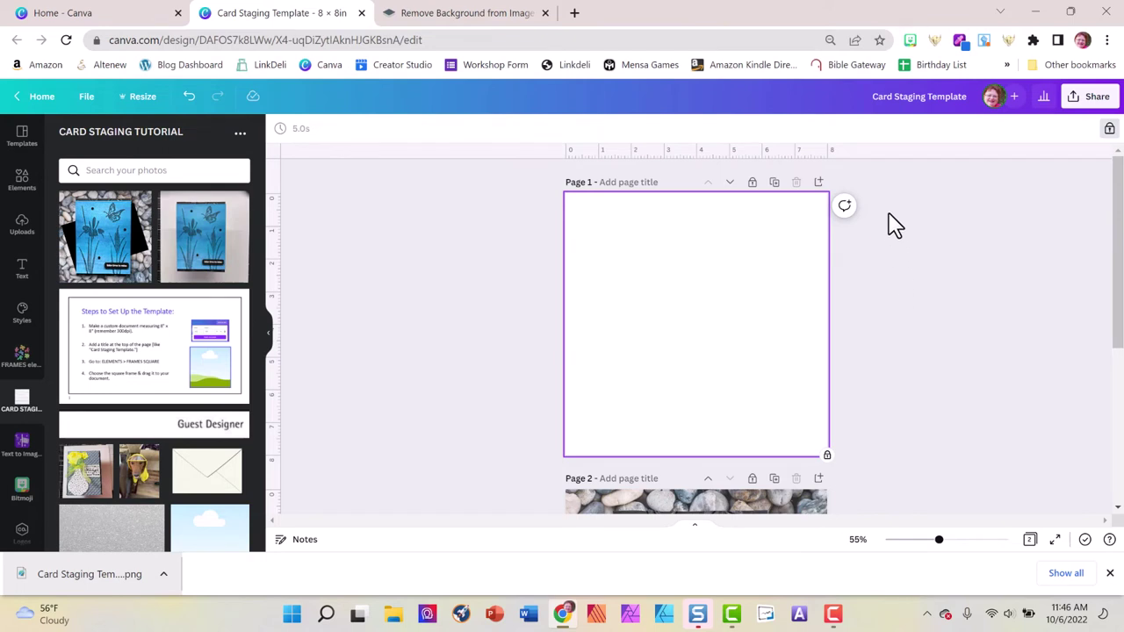
- Add the yellow-rose vase card photo from the tutorial folder to an unlocked duplicate of the blank template page
click(776, 188)
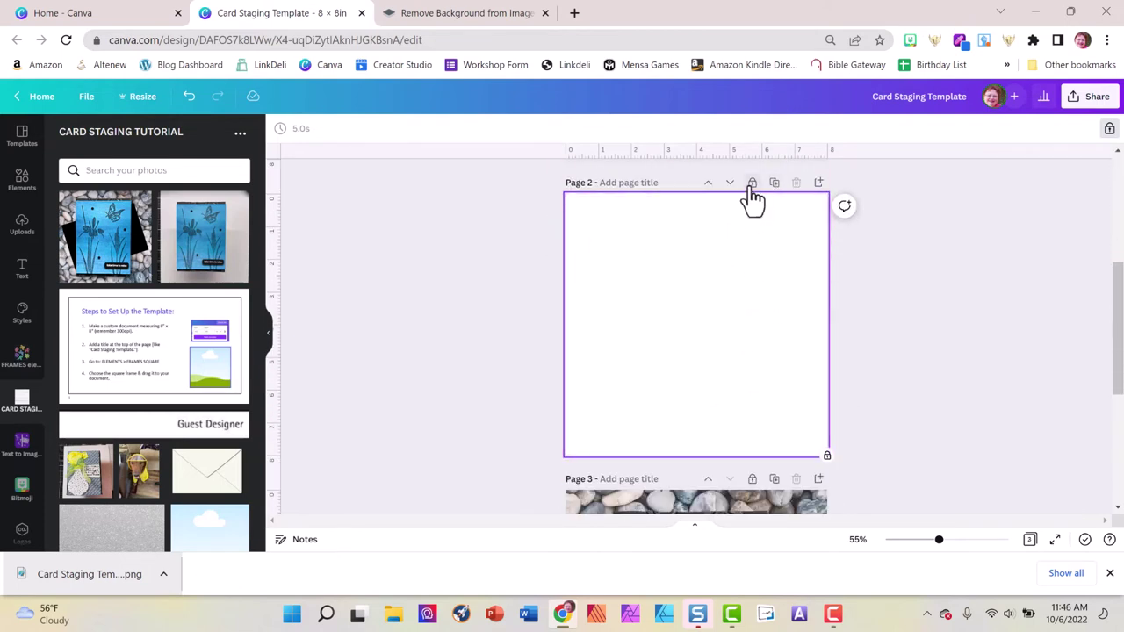
click(752, 185)
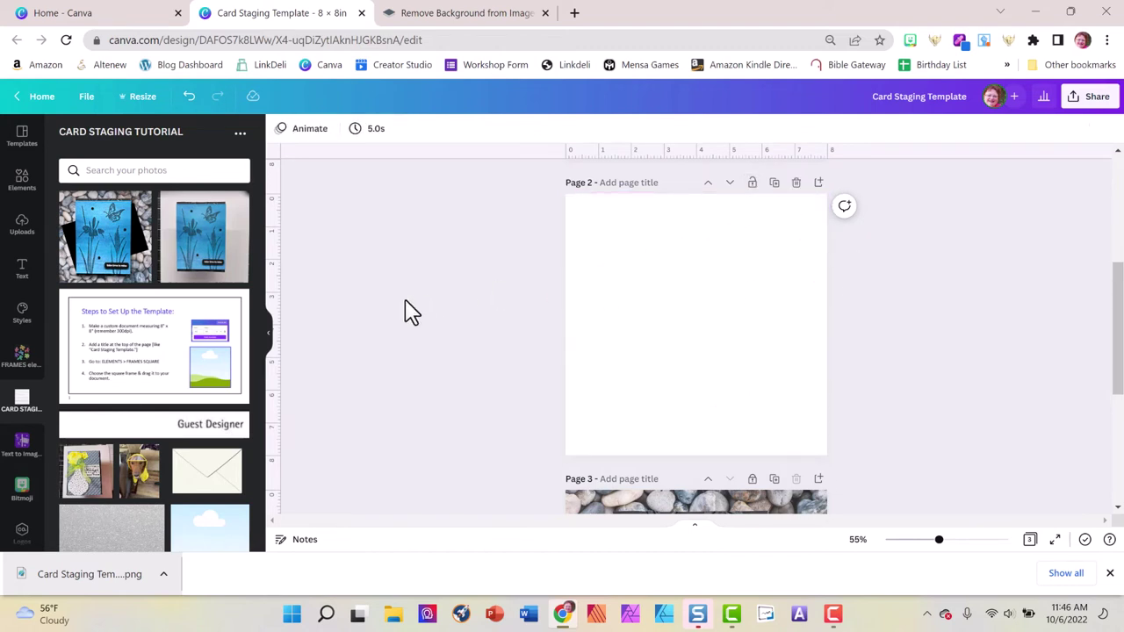
scroll(184, 351, down, 2)
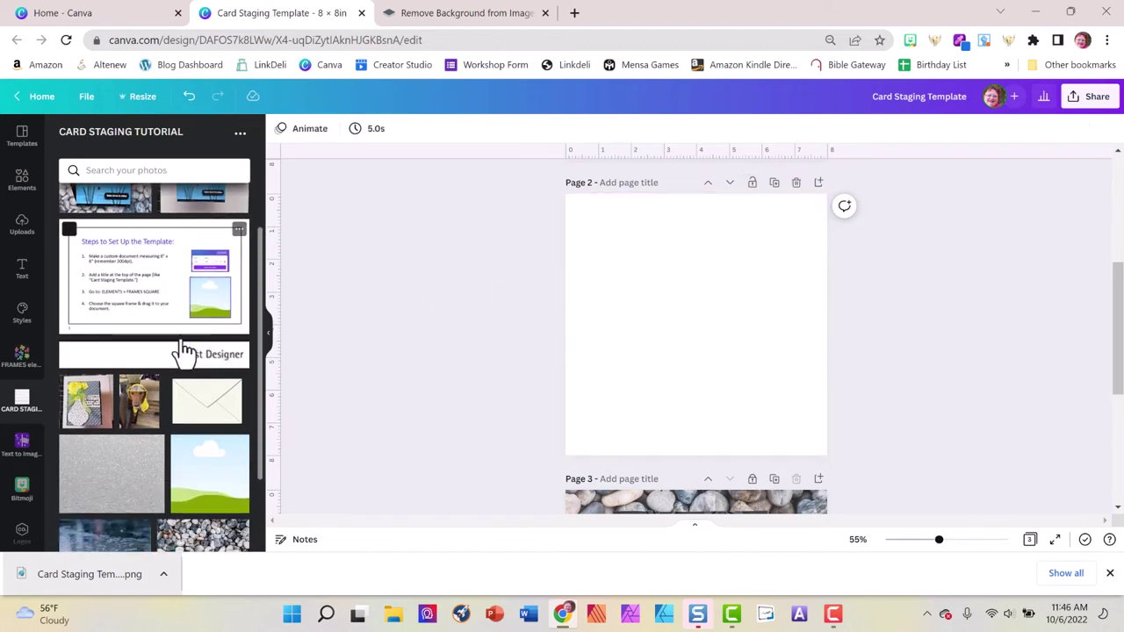
click(90, 410)
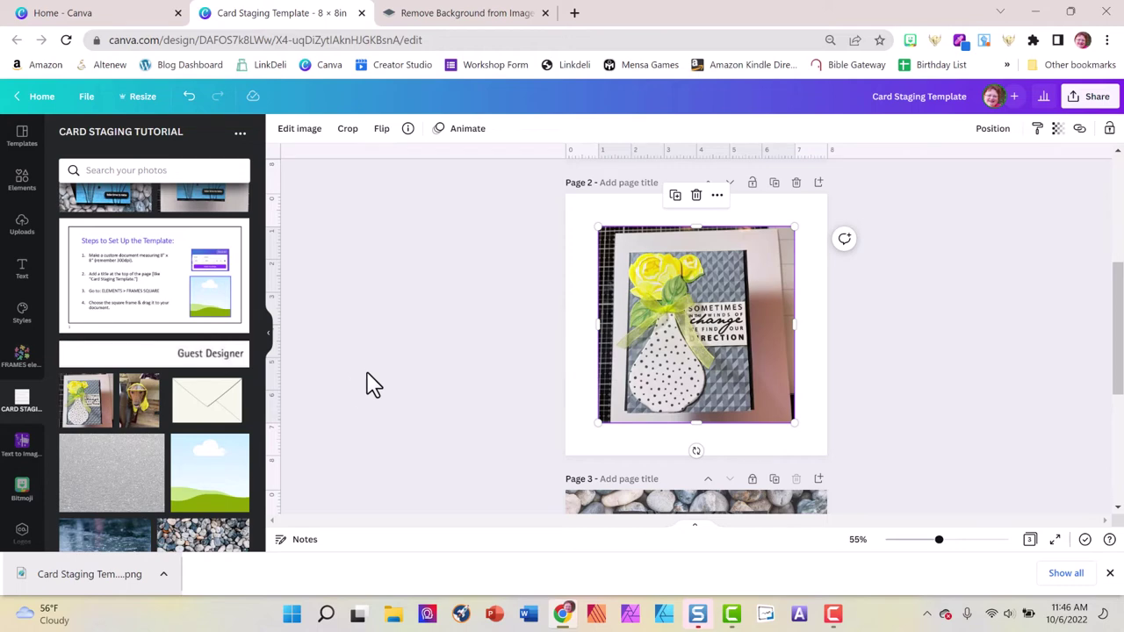
- Remove the background from the yellow-rose card photo with Background Remover
click(498, 14)
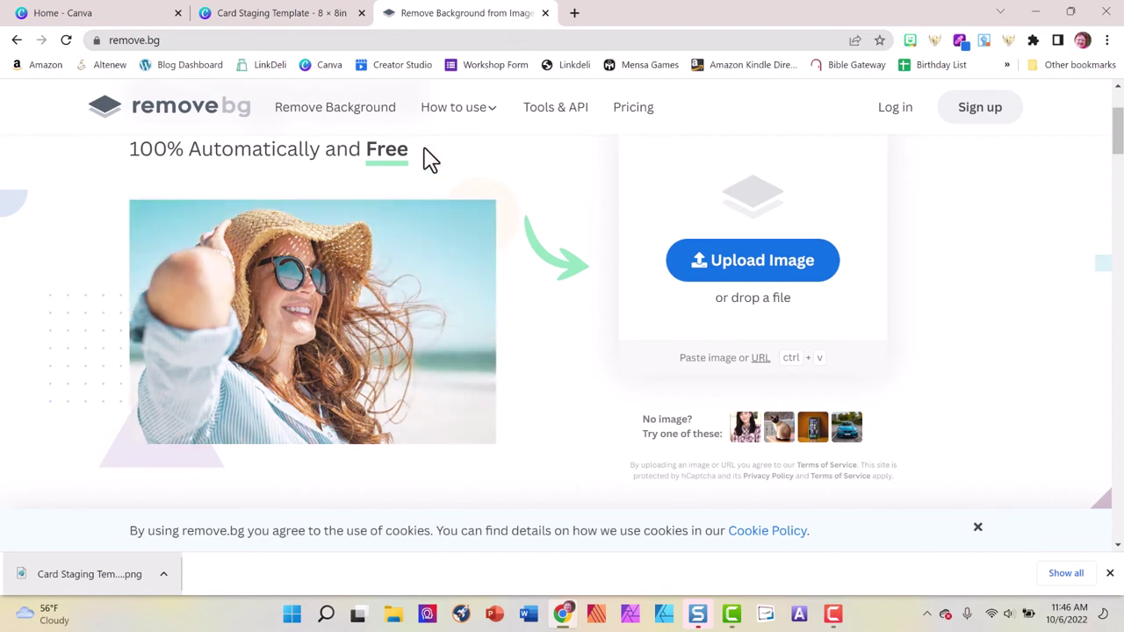
click(281, 16)
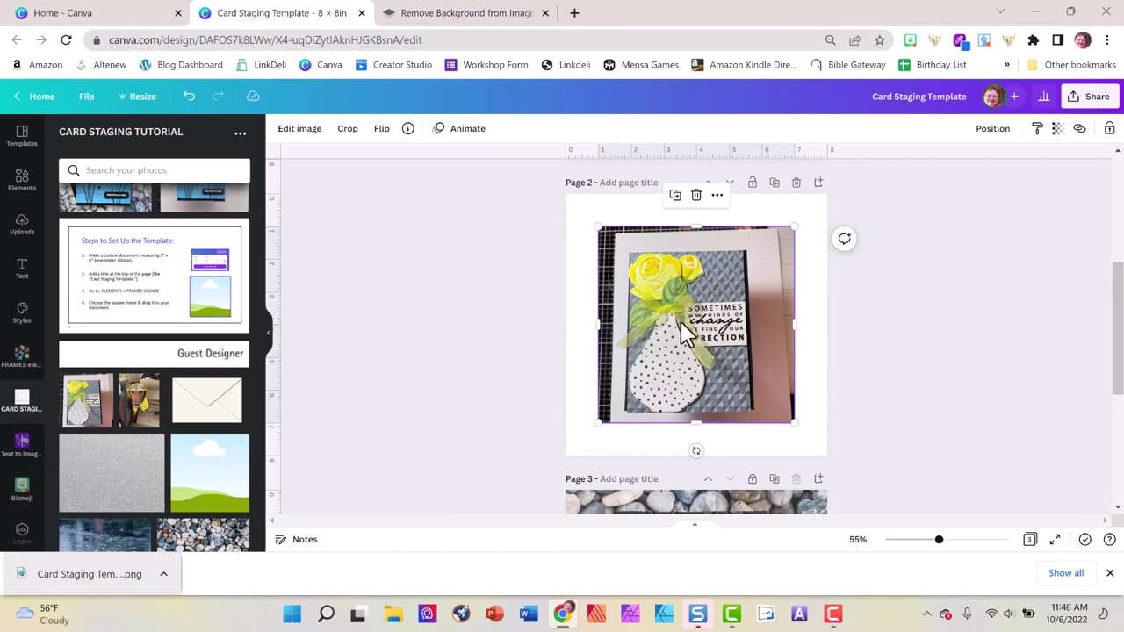
click(304, 130)
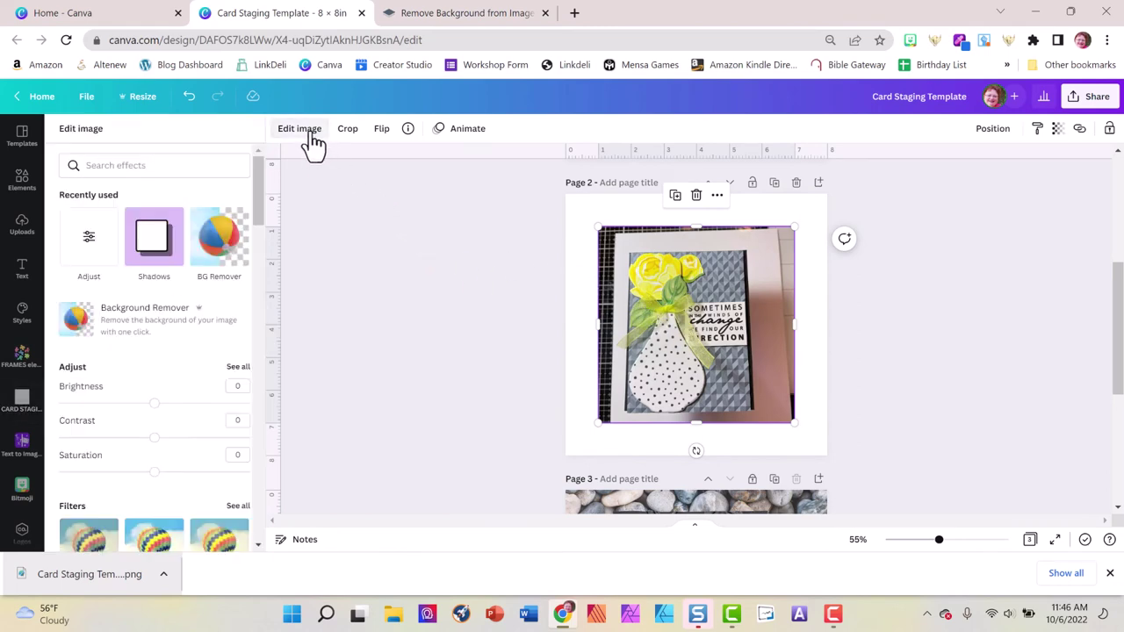
click(219, 246)
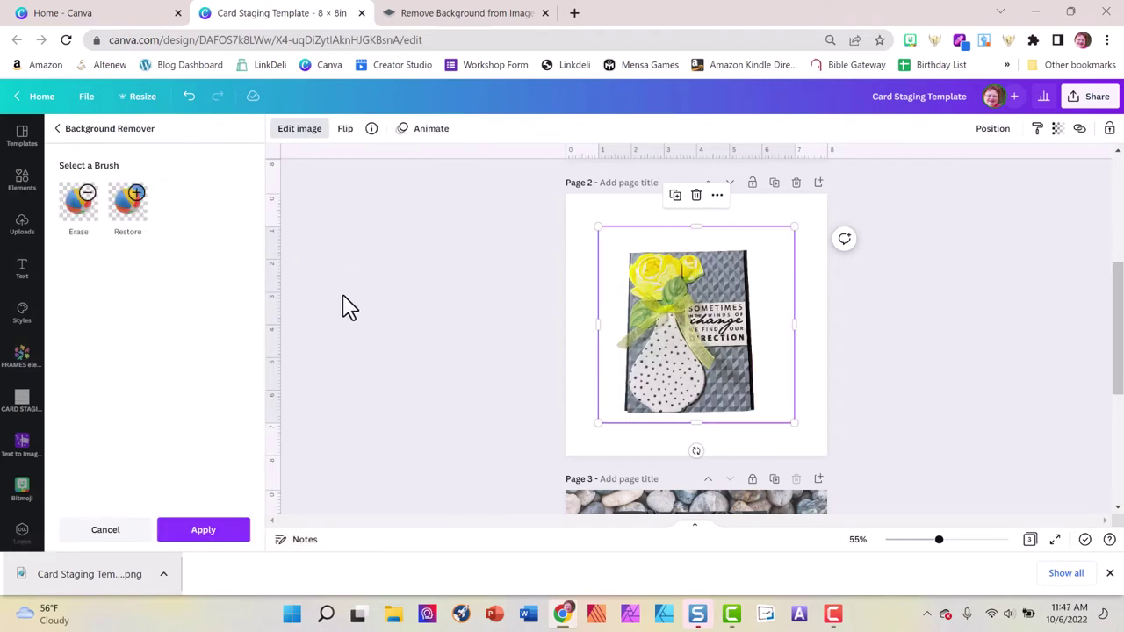
click(202, 532)
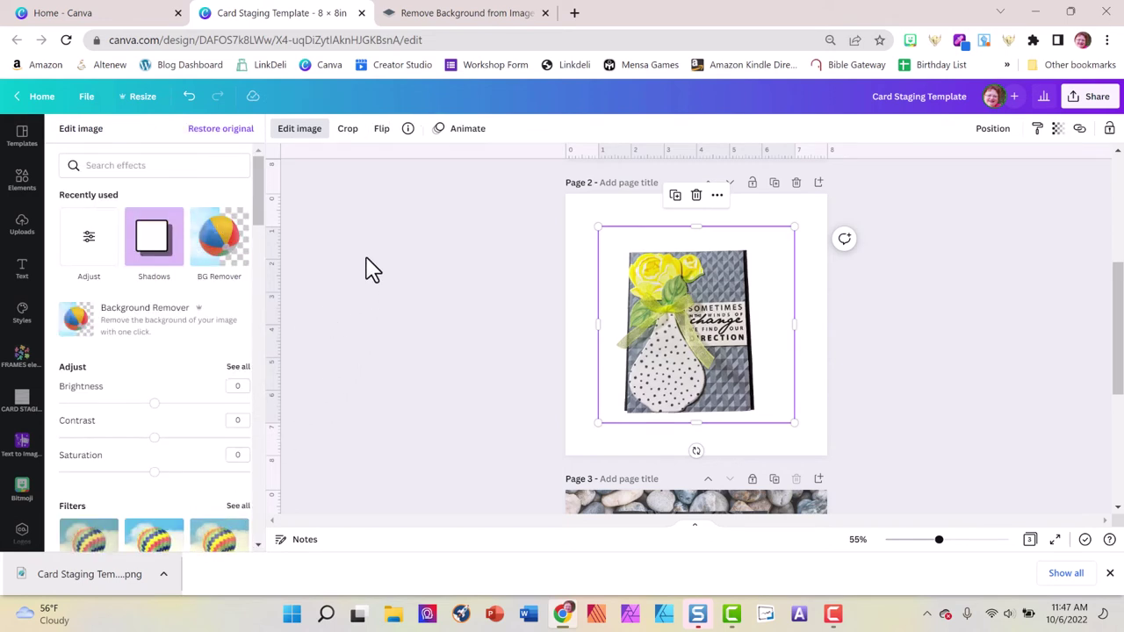
- Apply a Drop shadow to the yellow-rose card
click(165, 247)
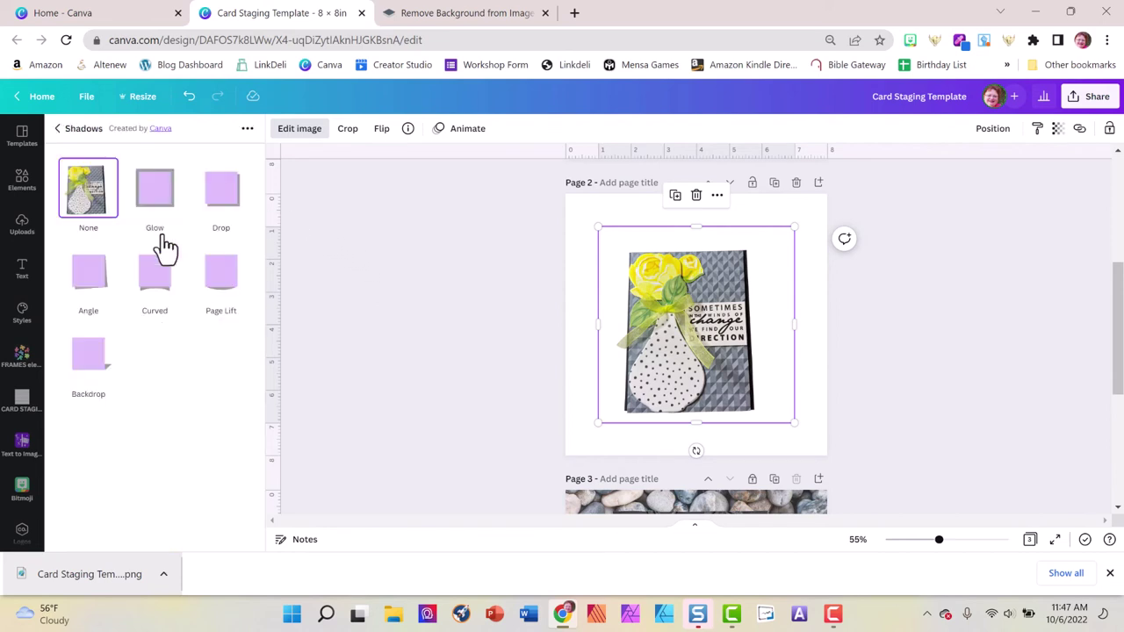
click(224, 205)
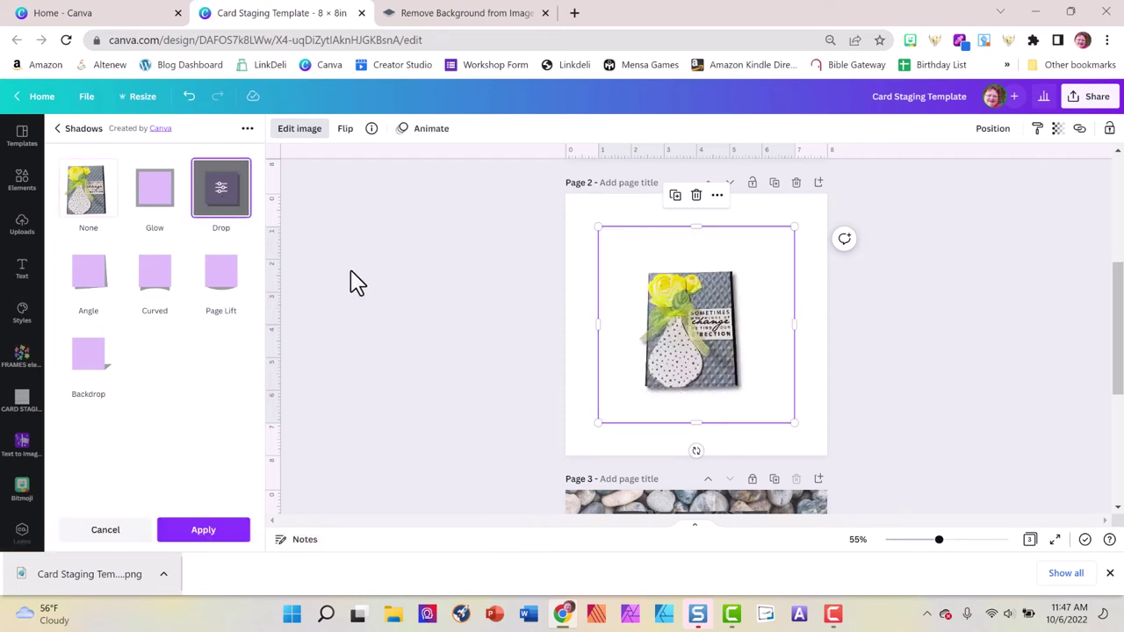
click(211, 530)
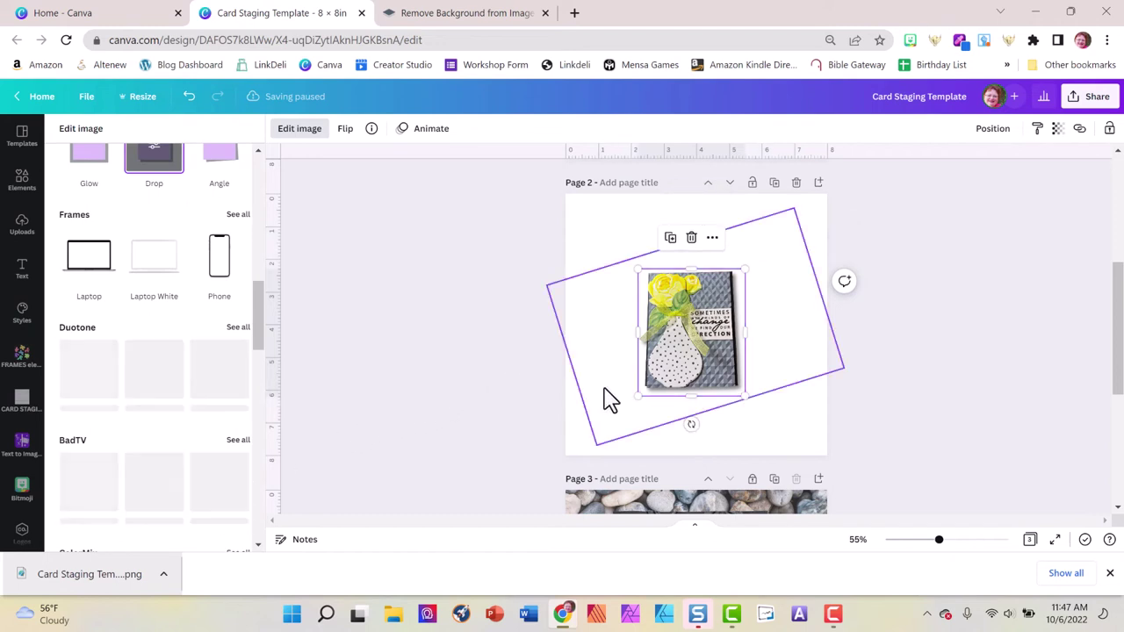
- Enlarge the yellow-rose card until it nearly fills the height of page 2 and center it on the page
drag(637, 392, 591, 449)
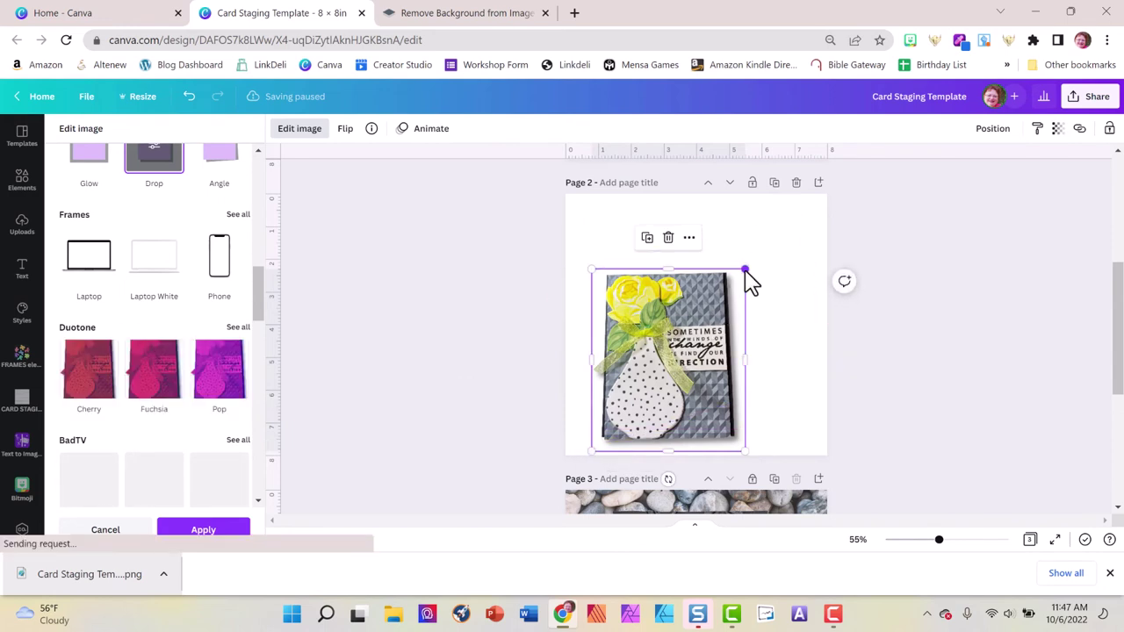
drag(746, 271, 814, 225)
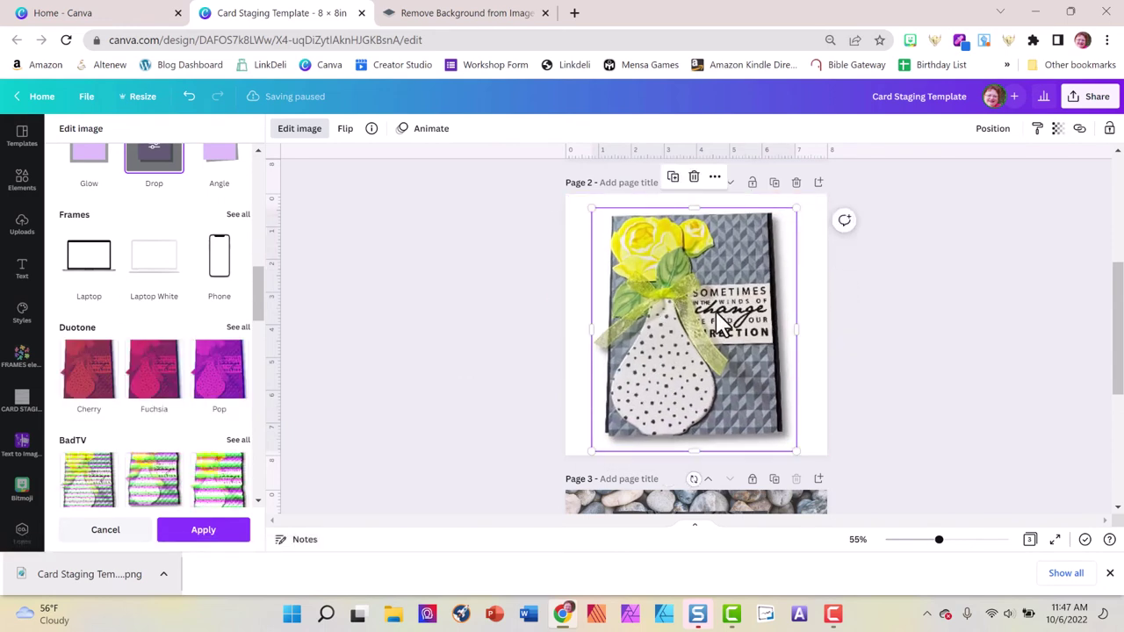
drag(722, 324, 713, 325)
drag(712, 327, 708, 327)
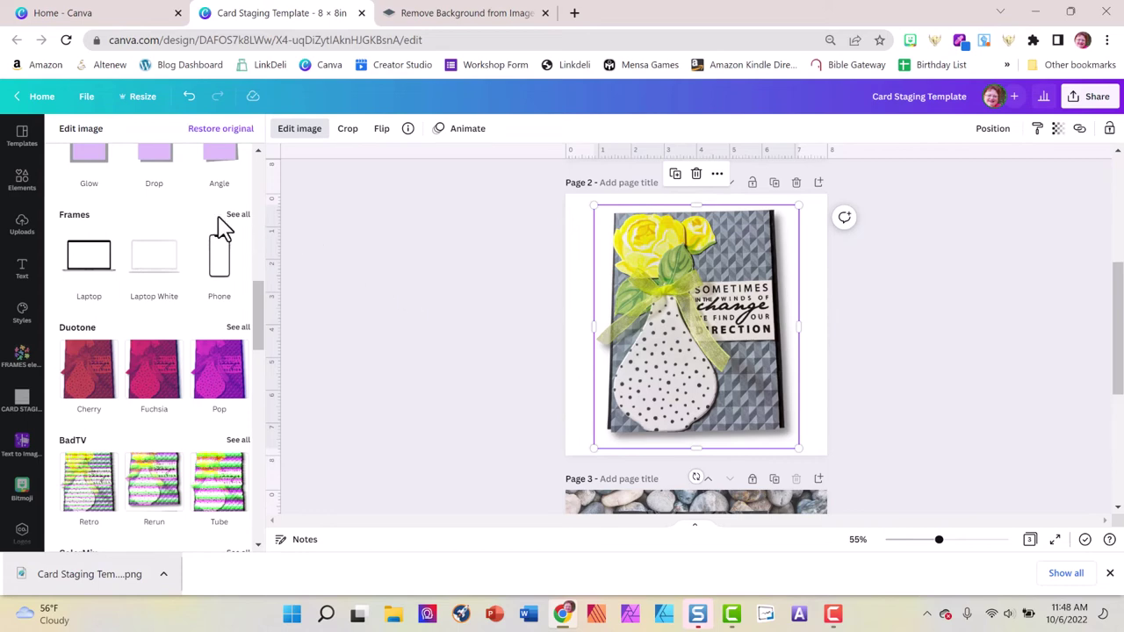
- Adjust the yellow-rose card image to brightness 6, contrast 24, clarity 32 and vibrance 19
scroll(219, 222, up, 7)
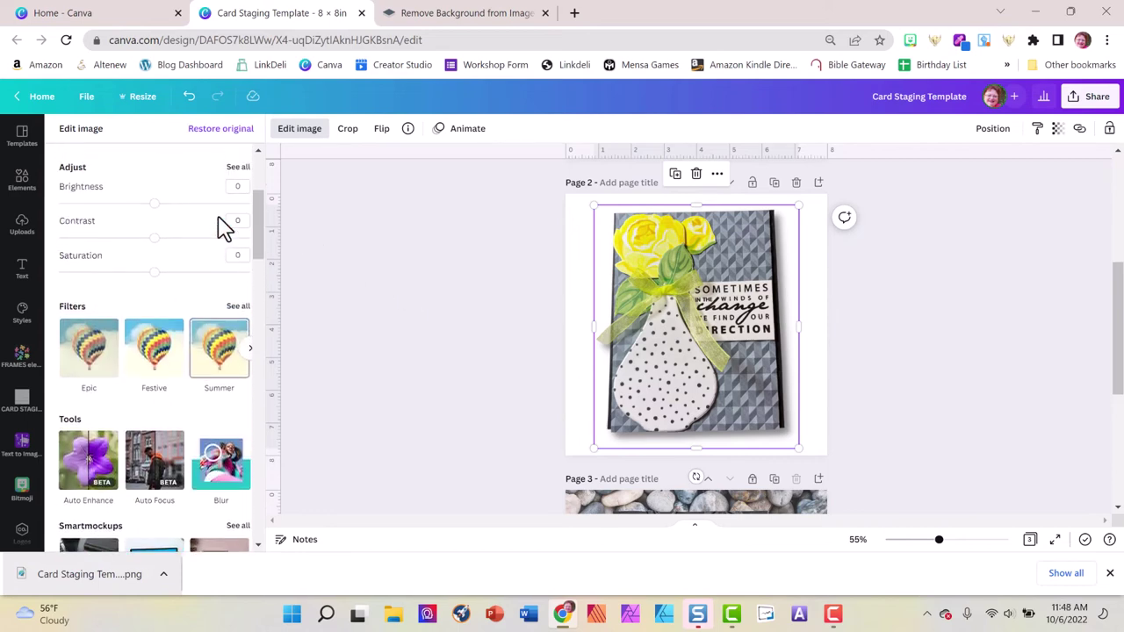
scroll(195, 196, up, 1)
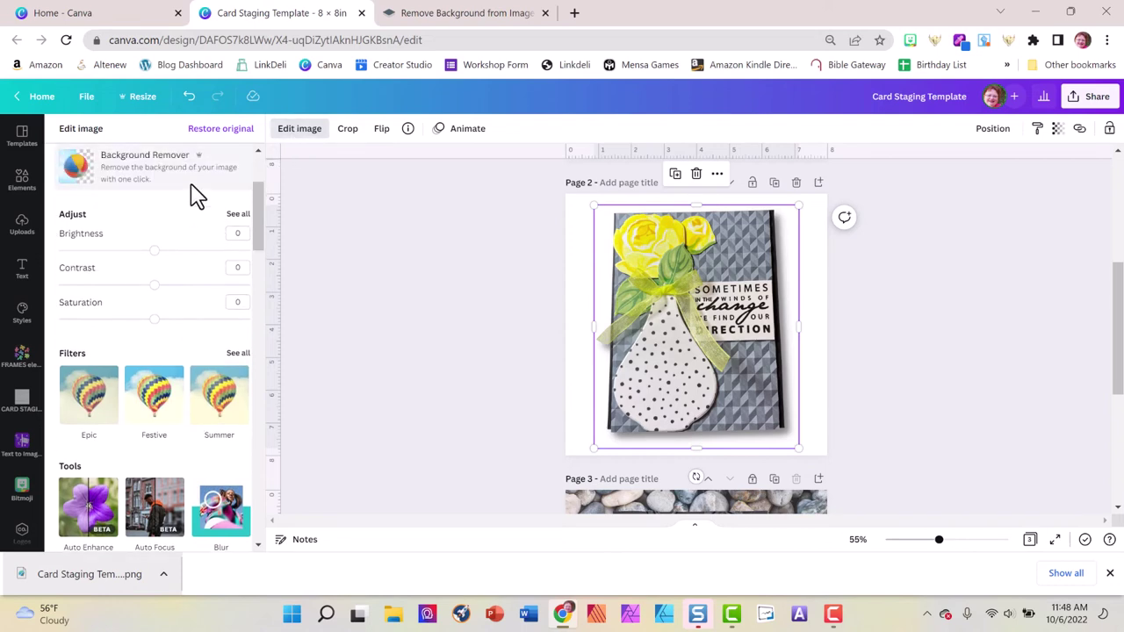
click(238, 215)
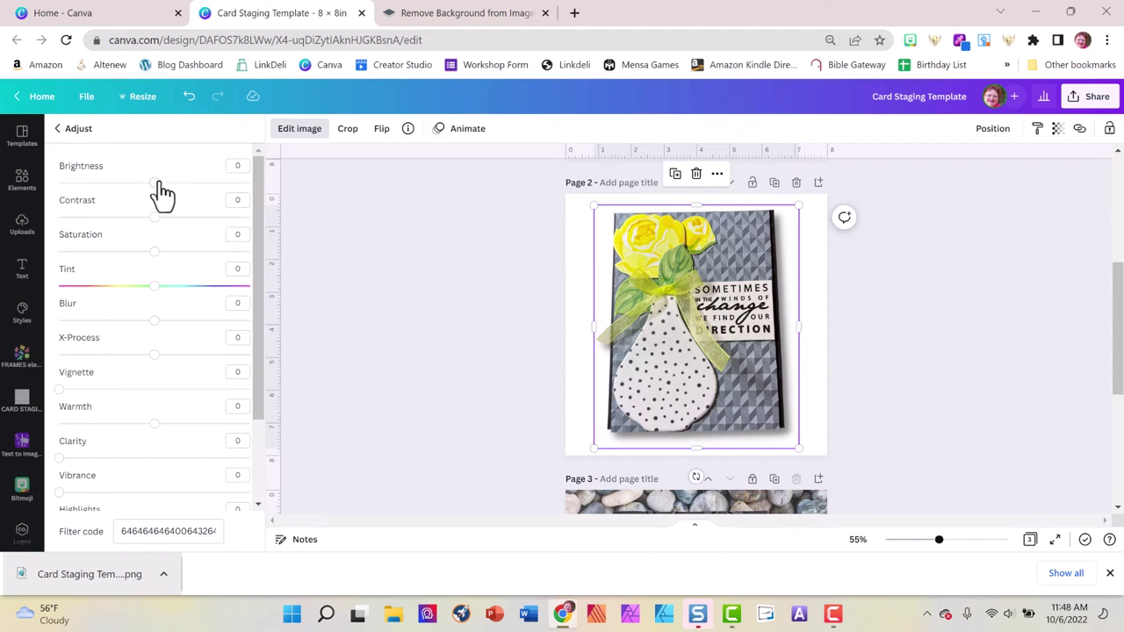
mouse_move(156, 184)
mouse_down()
mouse_move(177, 184)
mouse_move(155, 218)
mouse_move(180, 218)
mouse_move(161, 185)
mouse_up()
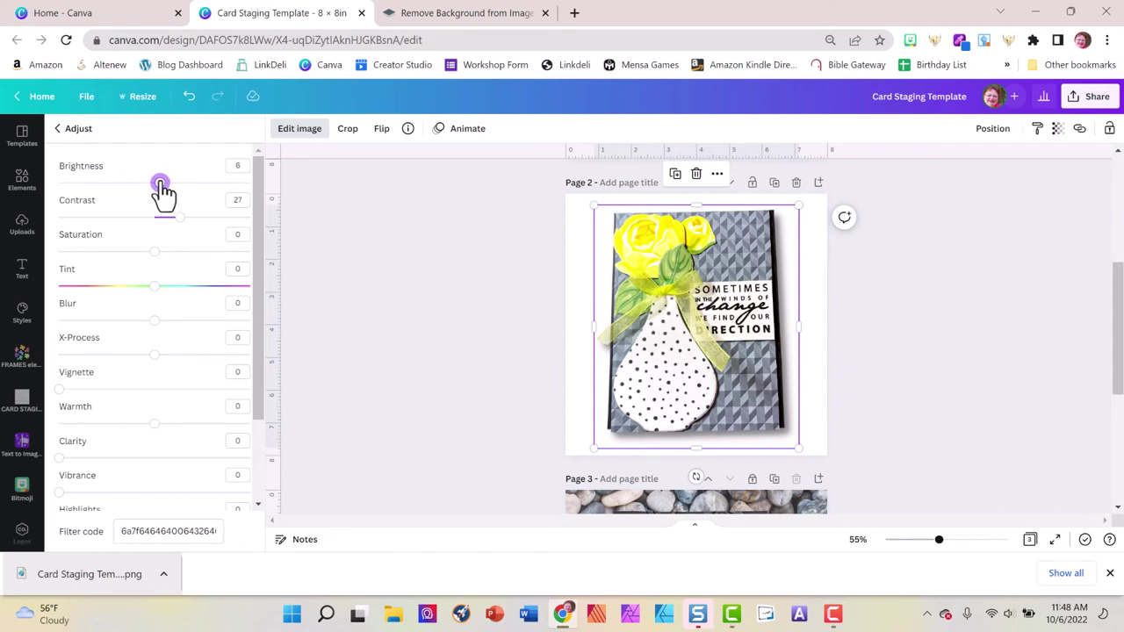
drag(182, 219, 177, 219)
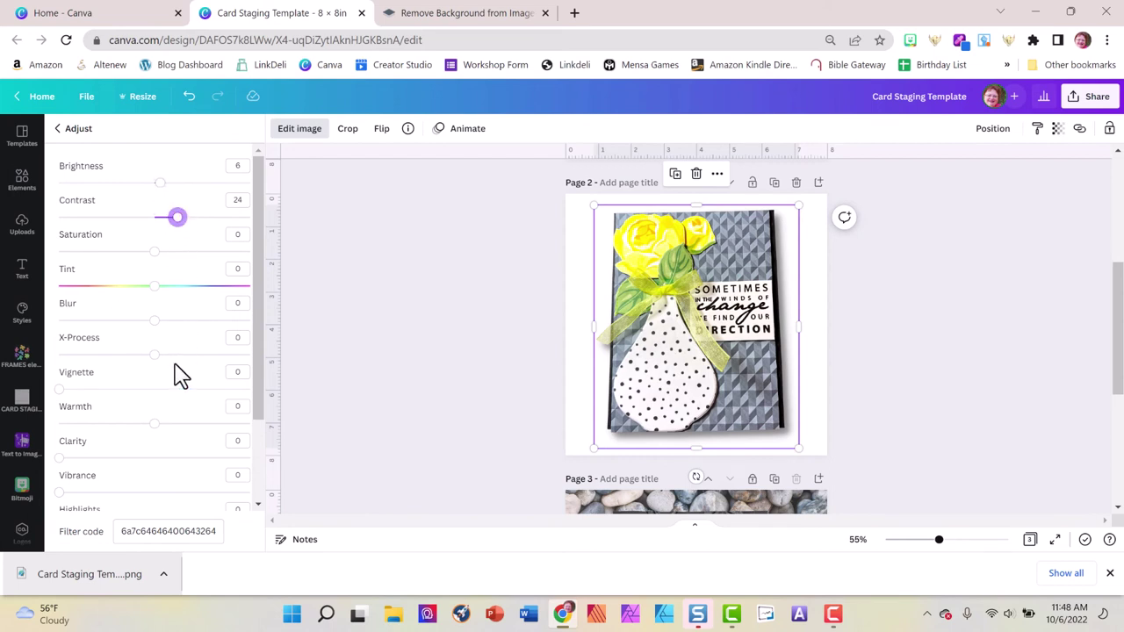
drag(60, 459, 119, 460)
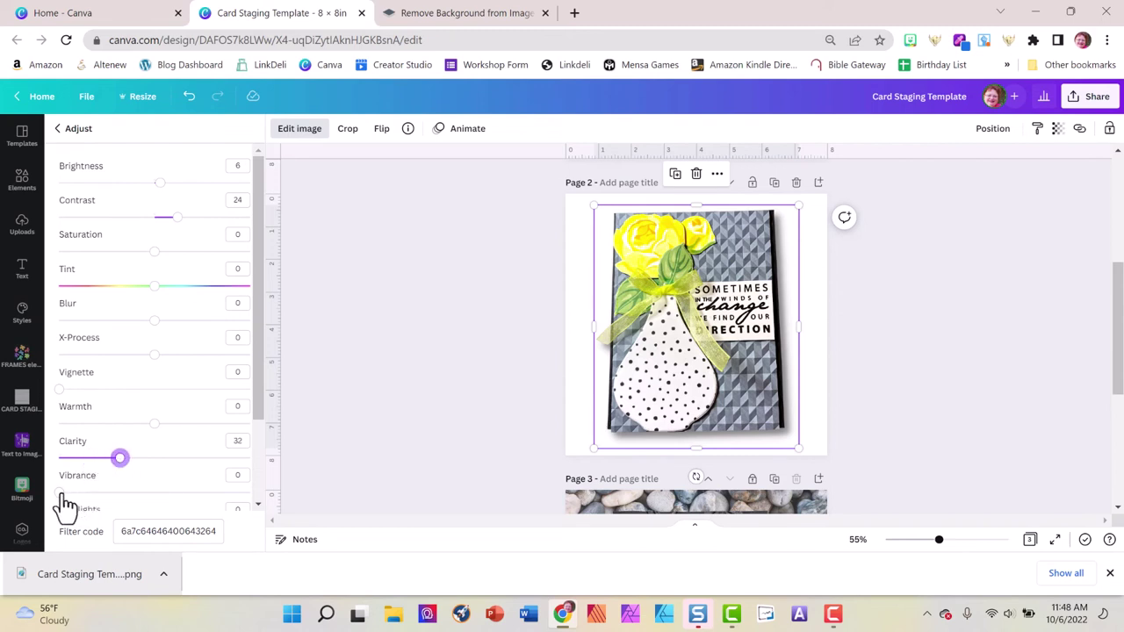
drag(60, 494, 95, 495)
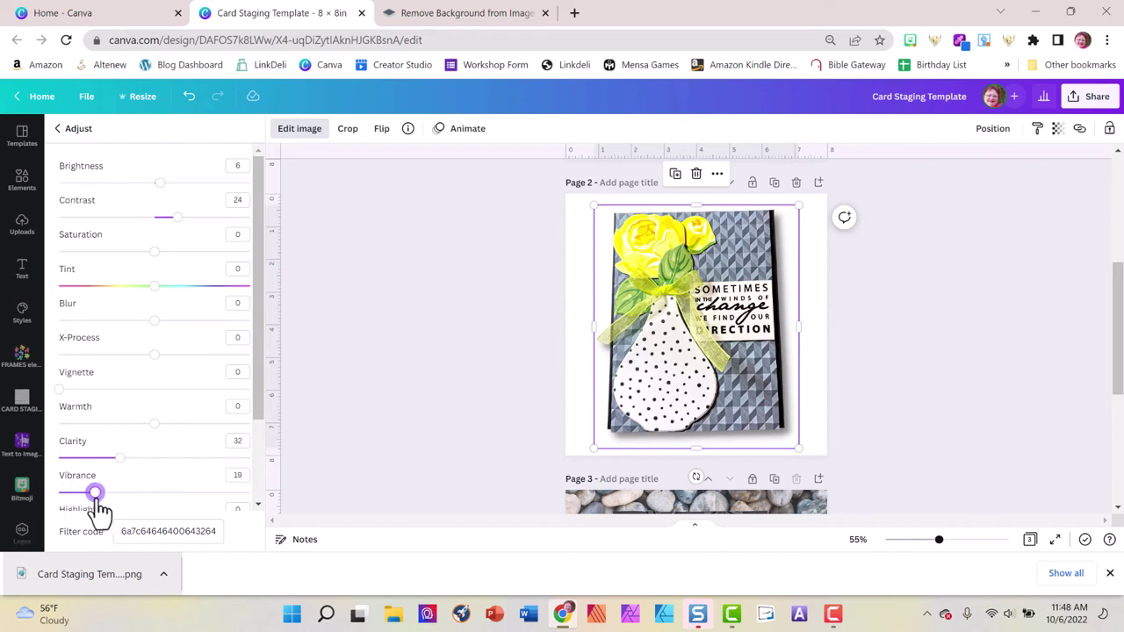
click(344, 355)
click(359, 330)
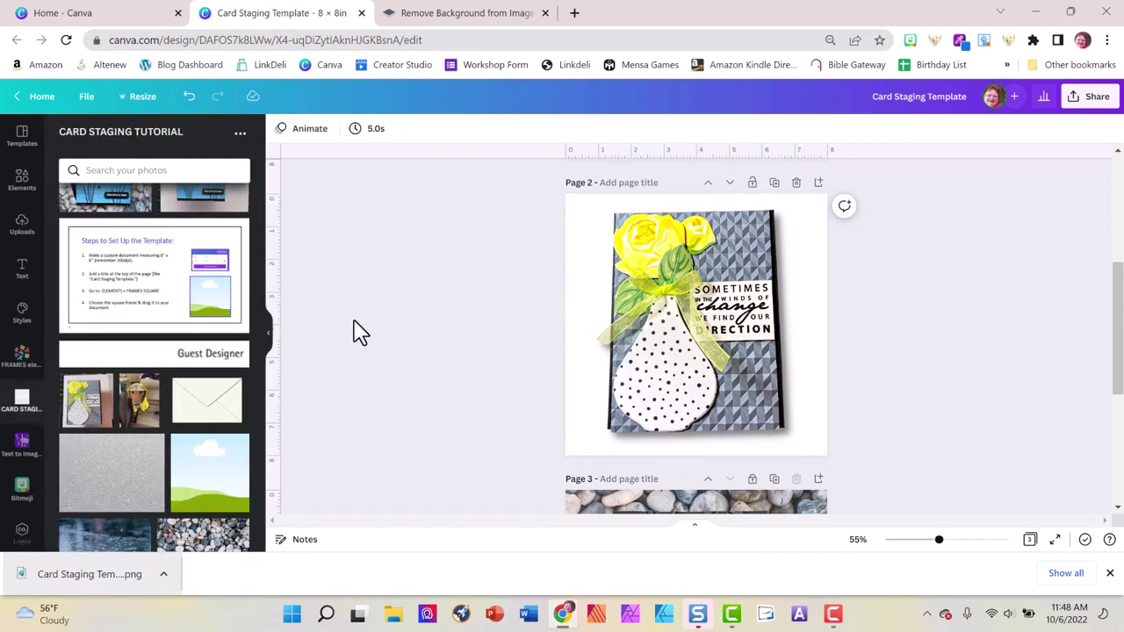
click(687, 365)
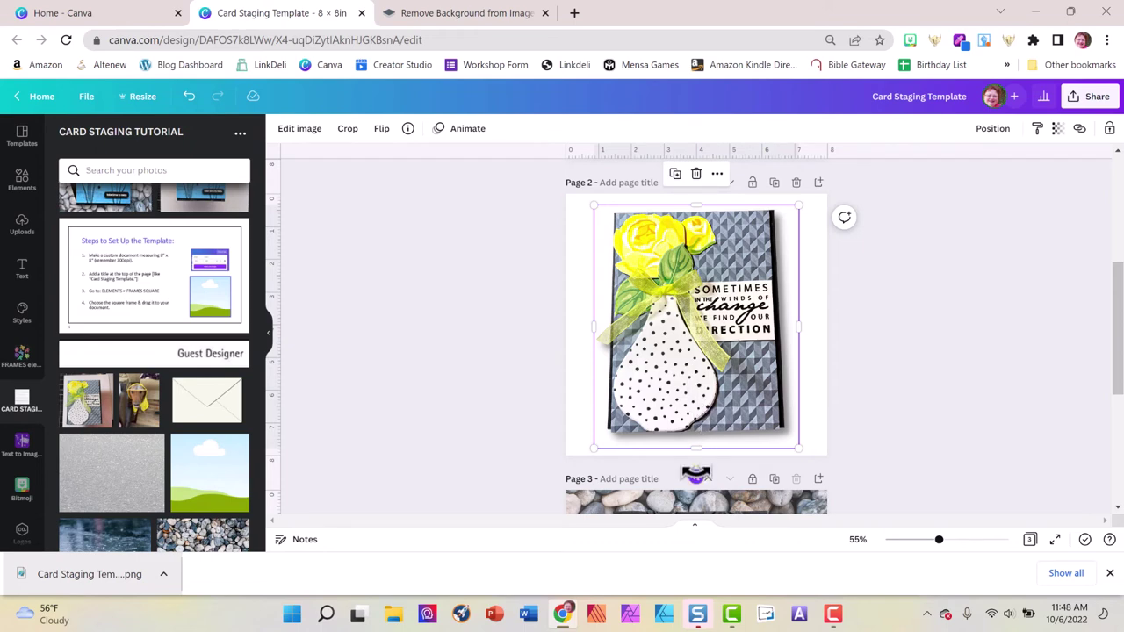
drag(694, 474, 693, 476)
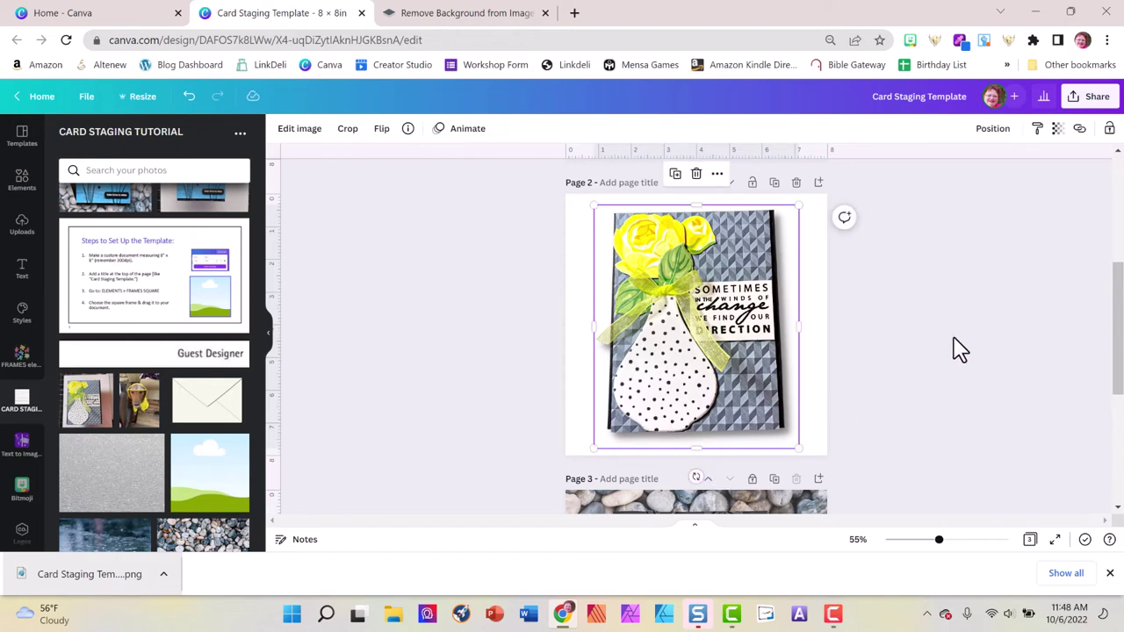
click(846, 360)
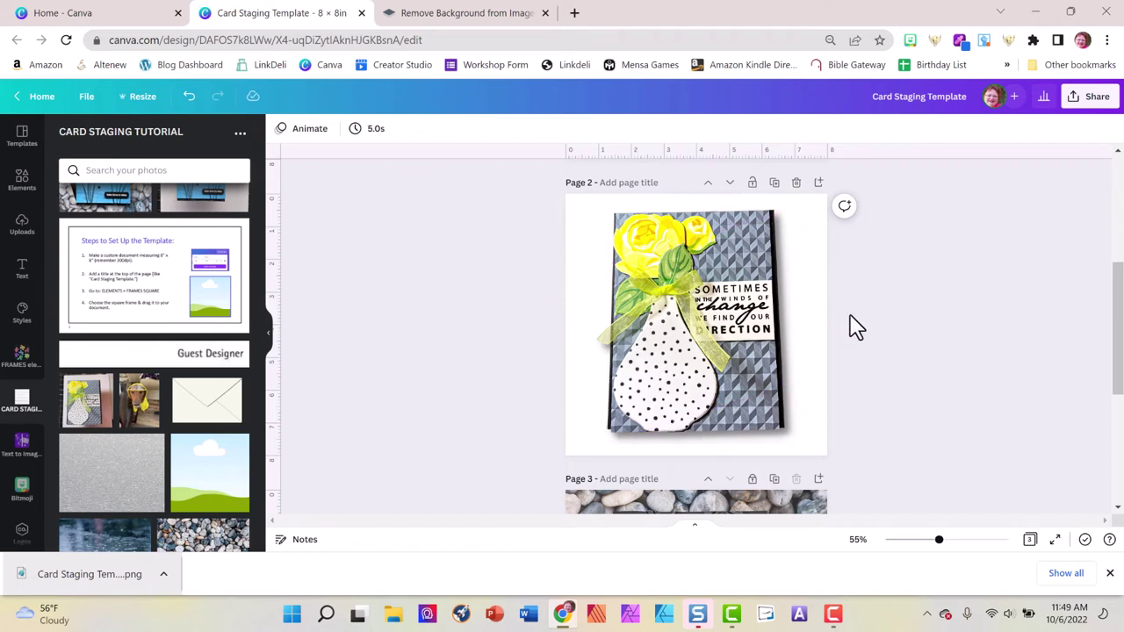
- Lock the yellow-rose card image in place on page 2
click(734, 332)
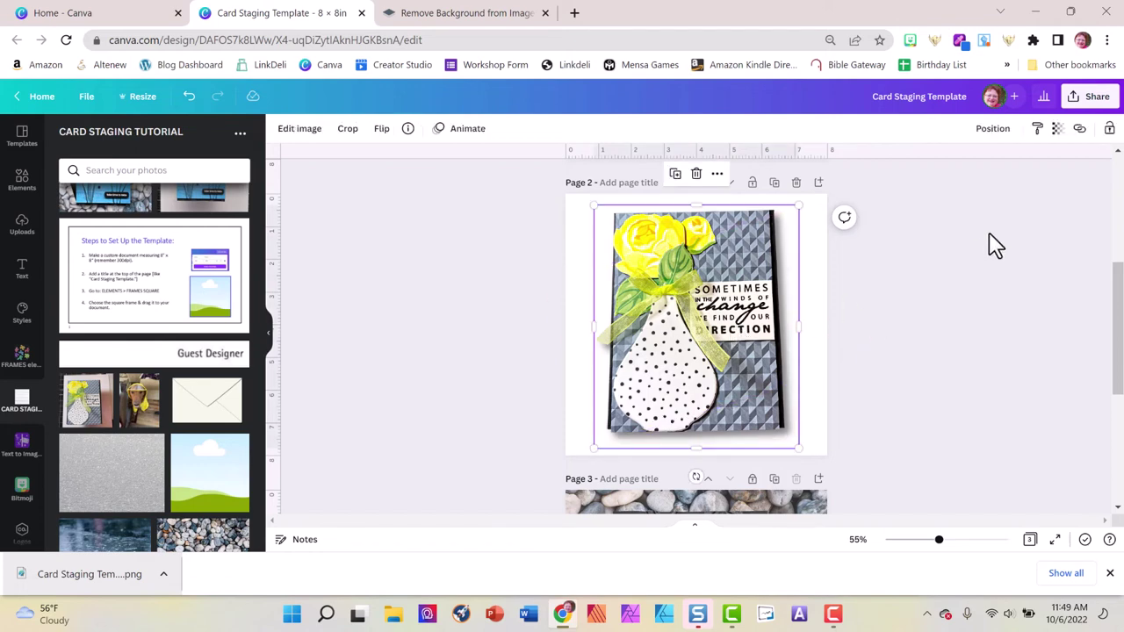
click(1109, 129)
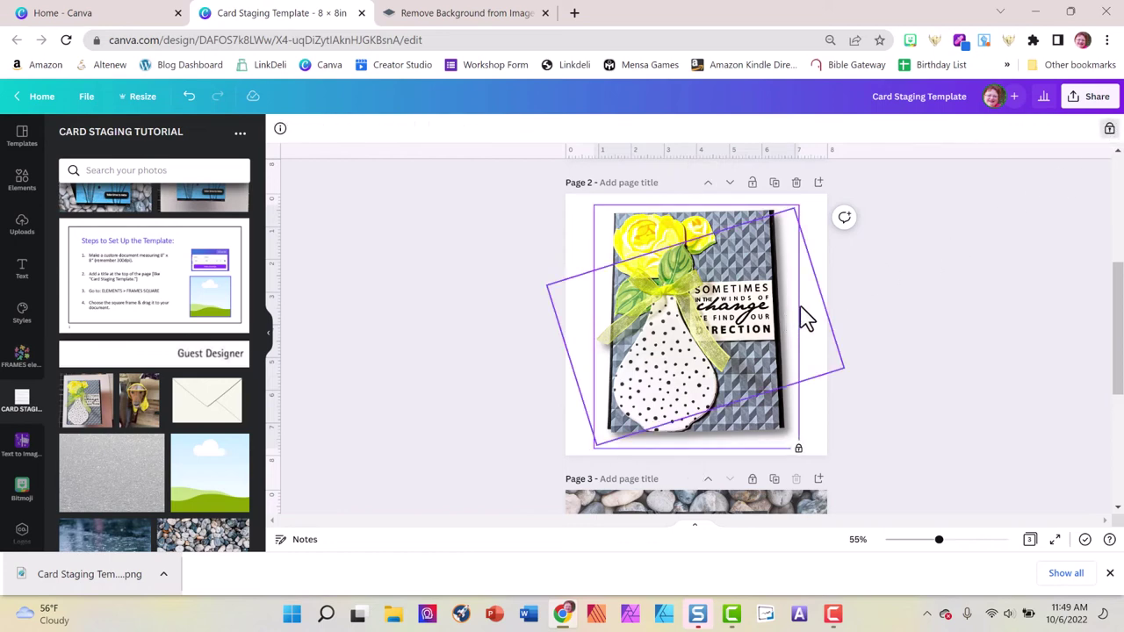
- Unlock the hidden envelope layer behind the yellow-rose card and set its transparency value to 100
click(812, 317)
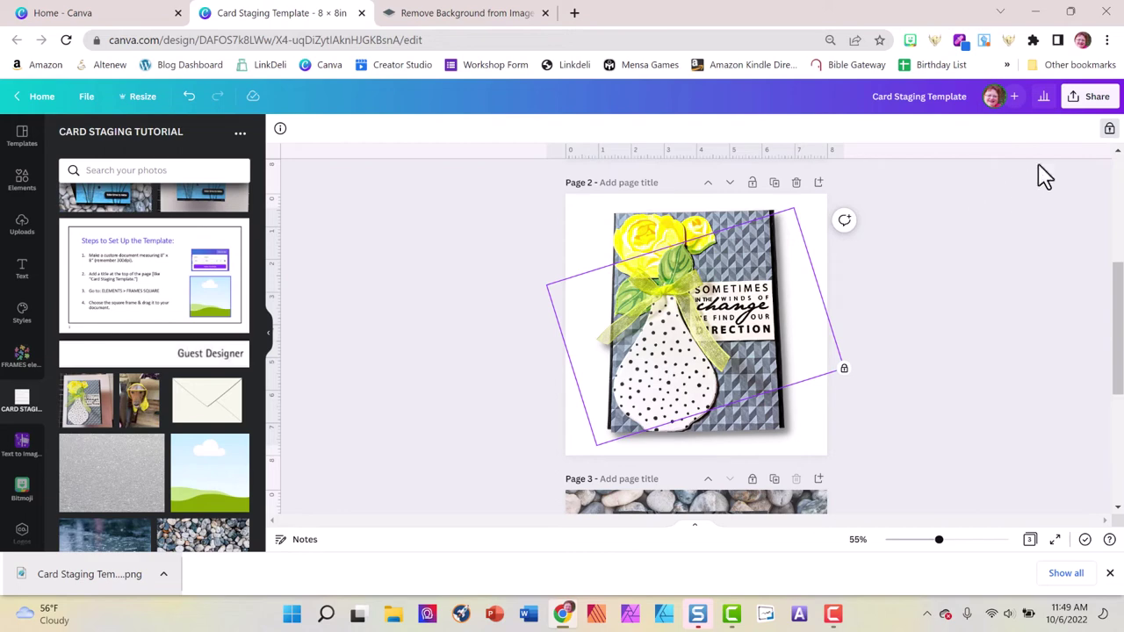
click(1109, 131)
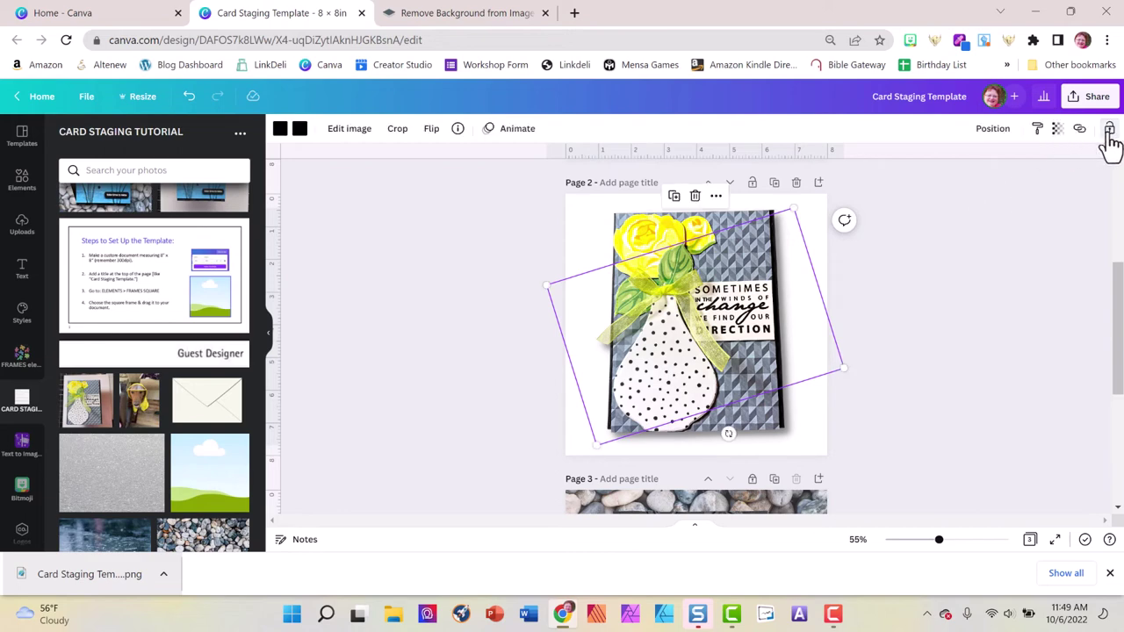
click(1058, 134)
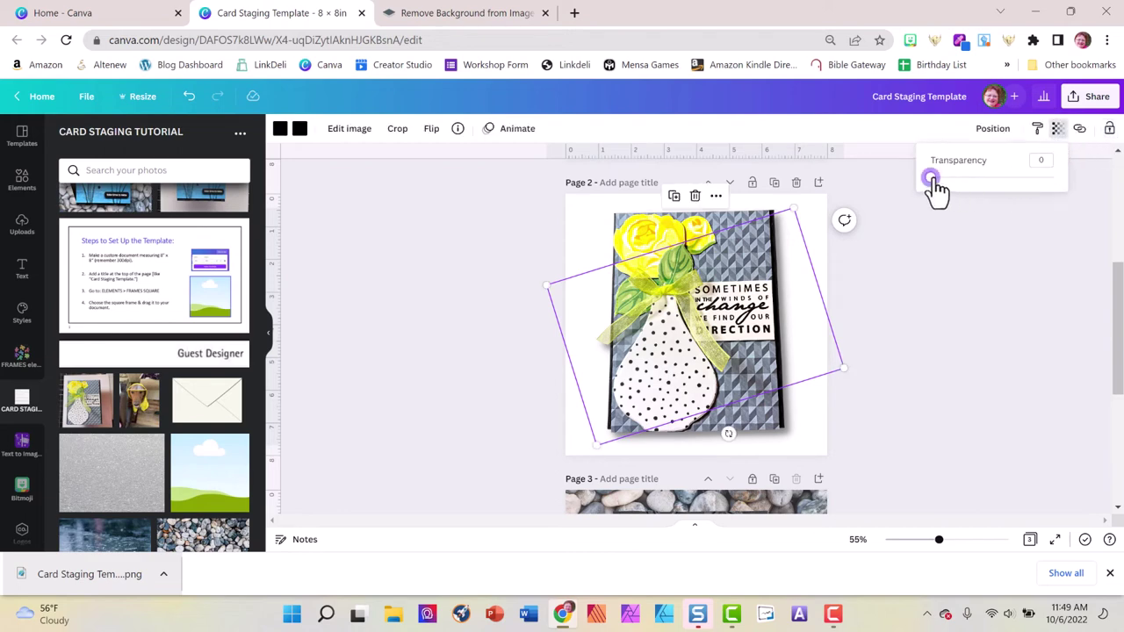
drag(934, 180, 1086, 189)
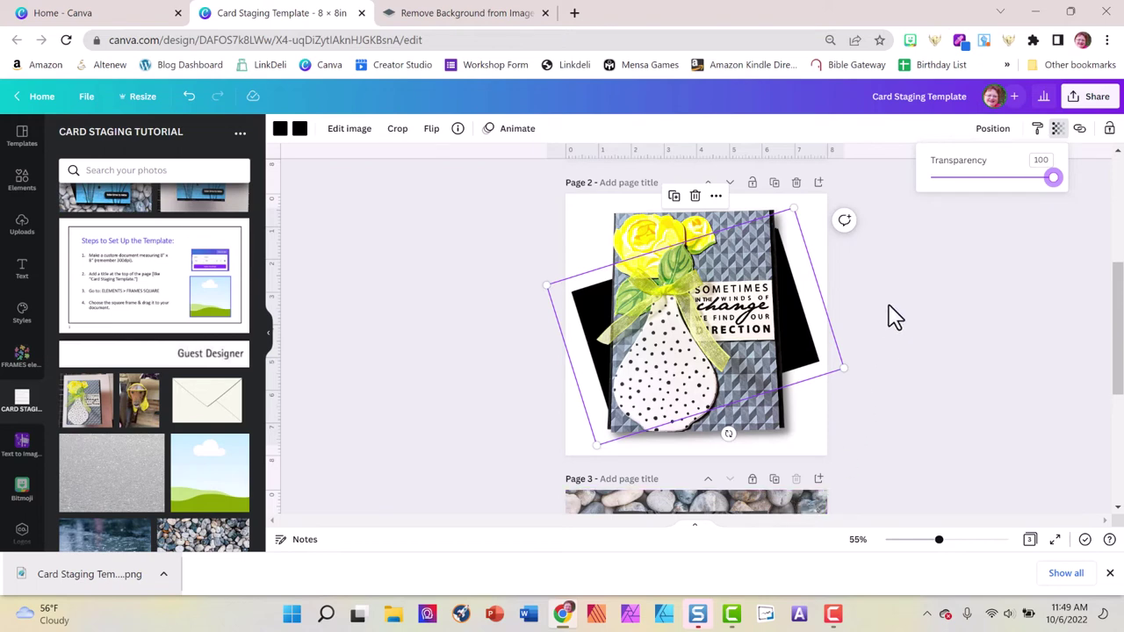
scroll(894, 319, up, 2)
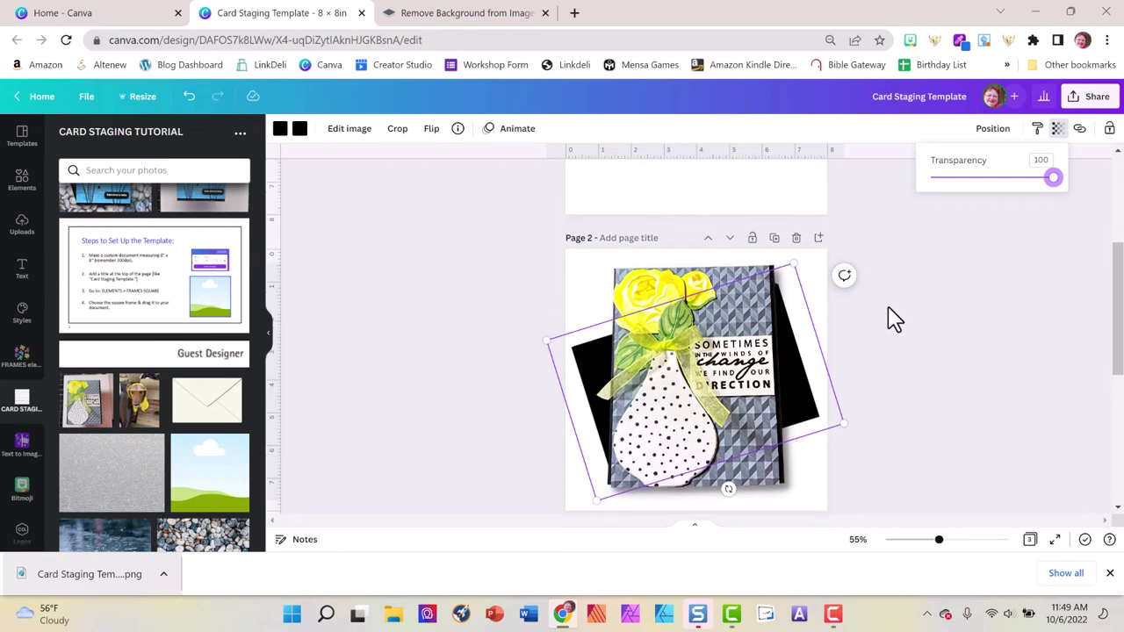
scroll(894, 318, down, 2)
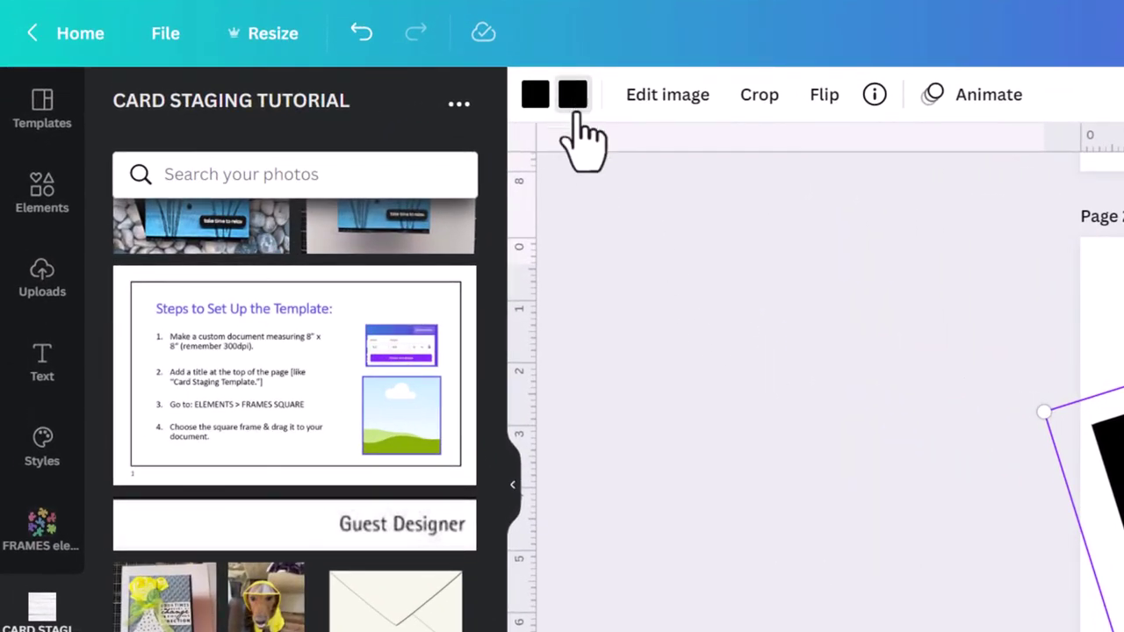
- Recolor the black envelope body with a yellow sampled from the rose on the card
click(572, 95)
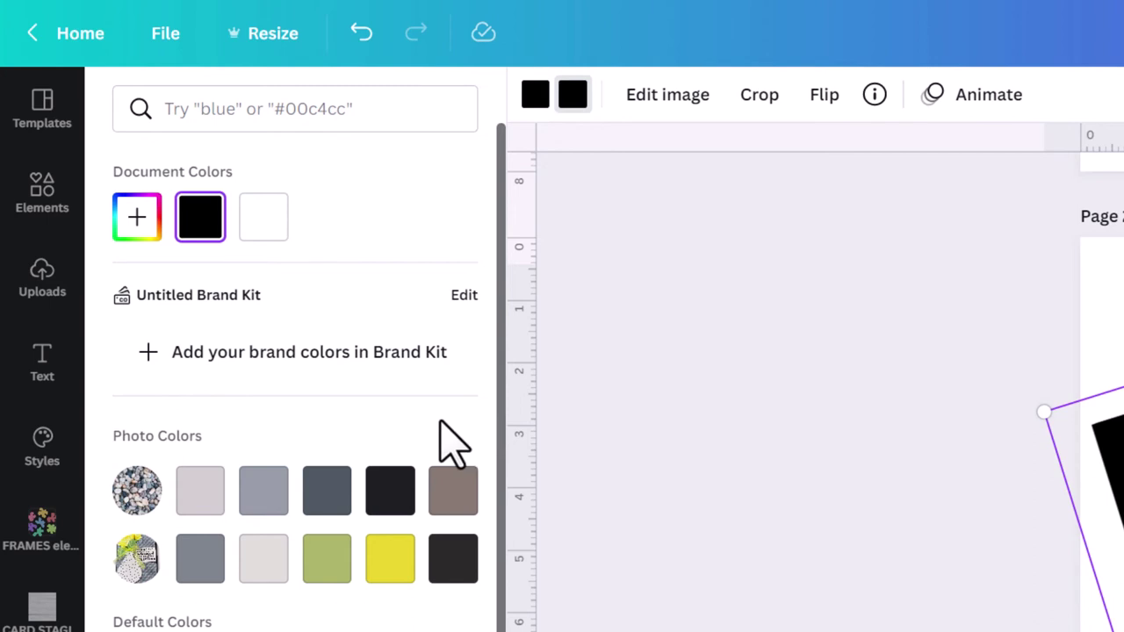
scroll(448, 435, down, 1)
scroll(446, 439, up, 1)
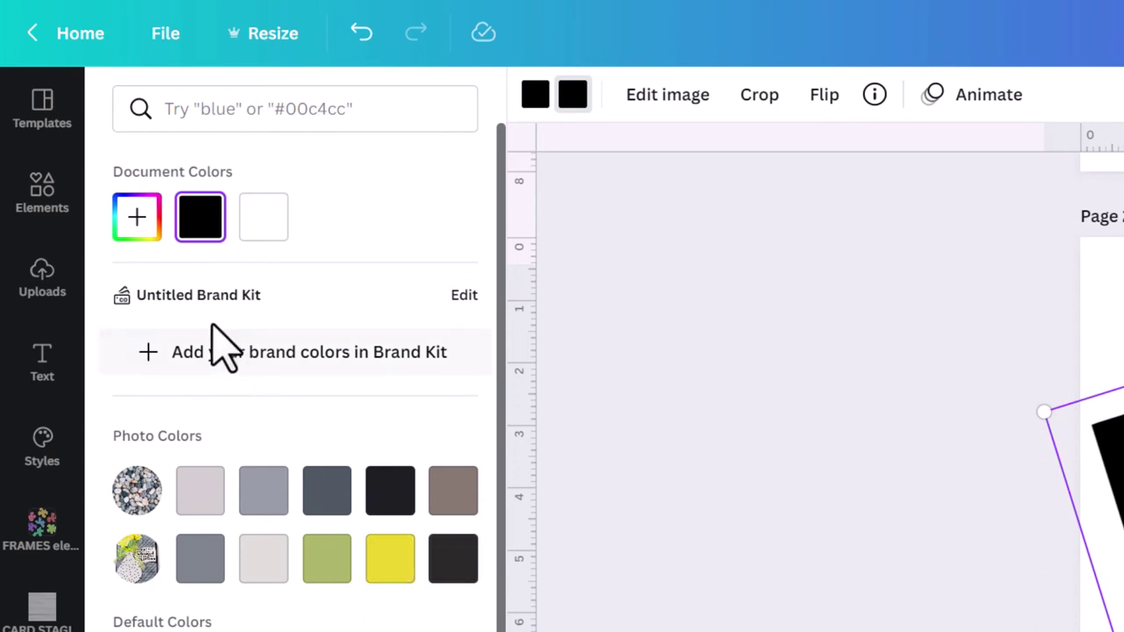
click(138, 220)
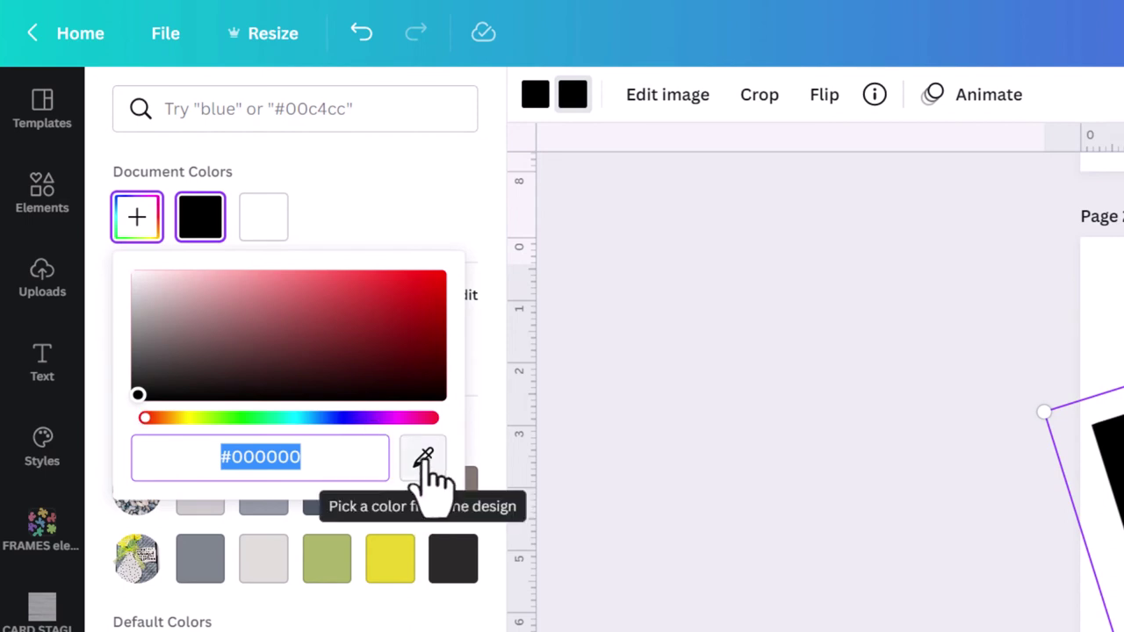
click(425, 458)
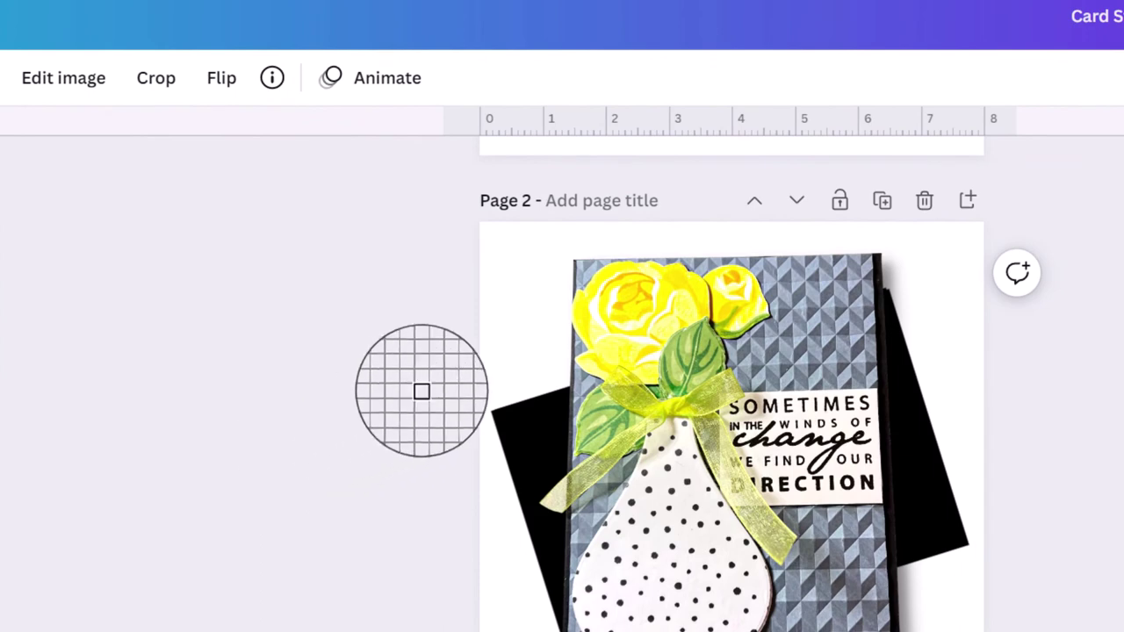
click(621, 316)
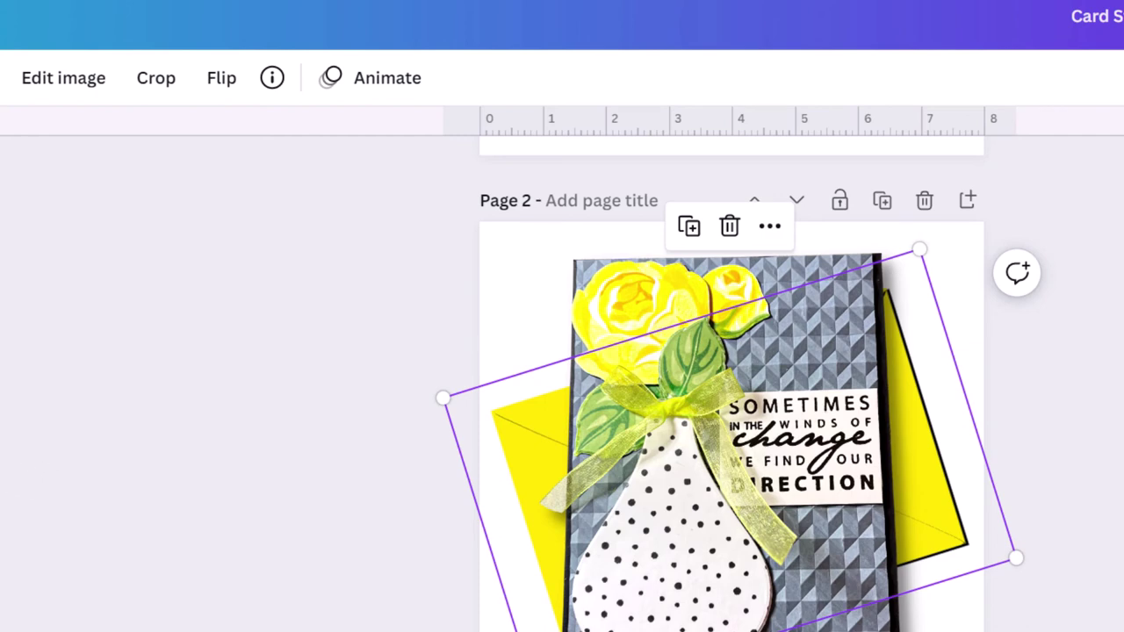
click(5, 378)
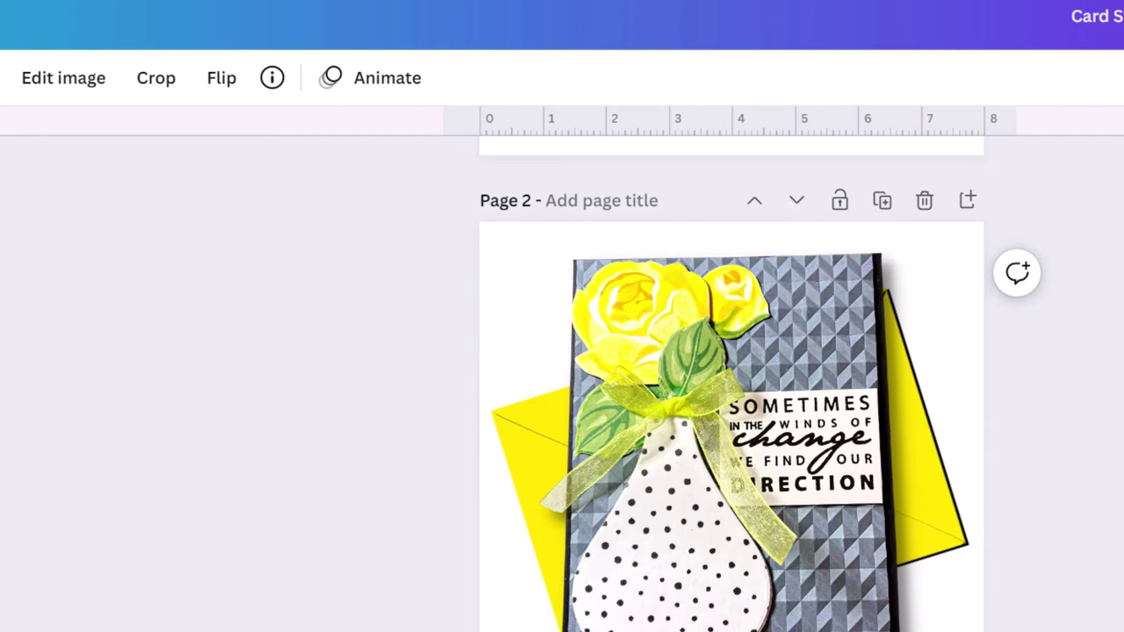
click(626, 299)
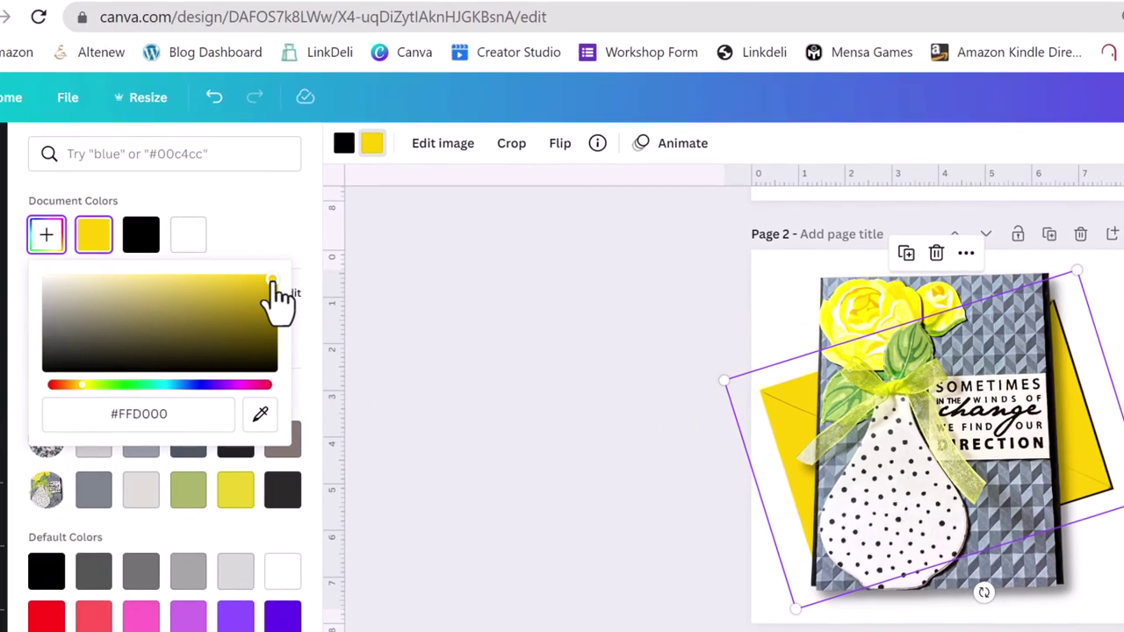
- Fine-tune the envelope's color to a slightly softer golden yellow with the custom color picker
click(277, 284)
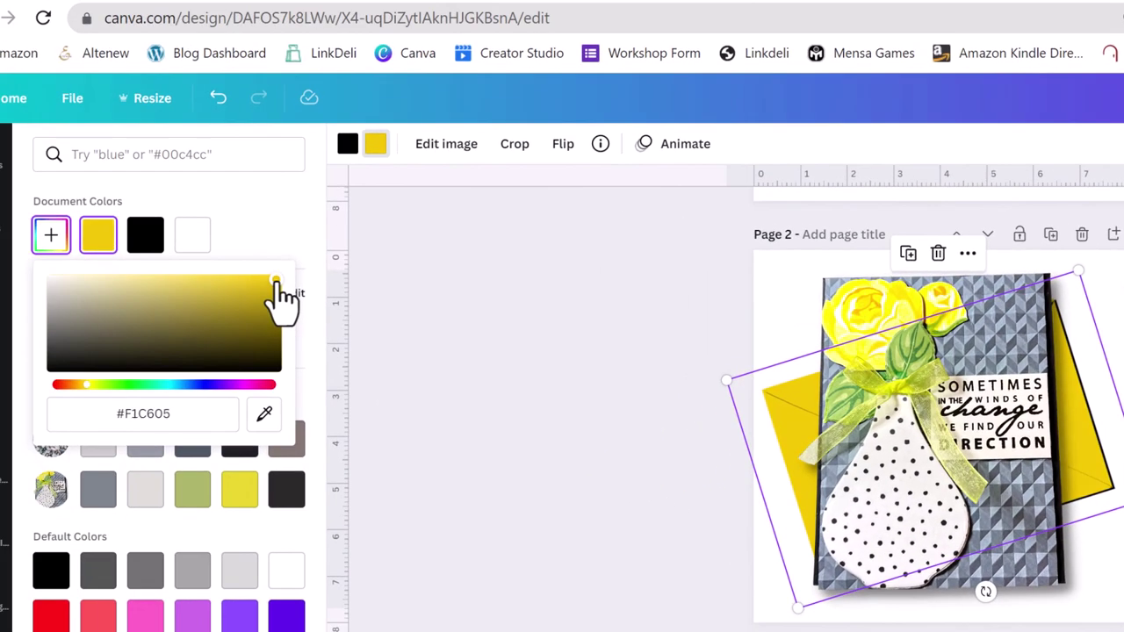
drag(267, 281, 265, 280)
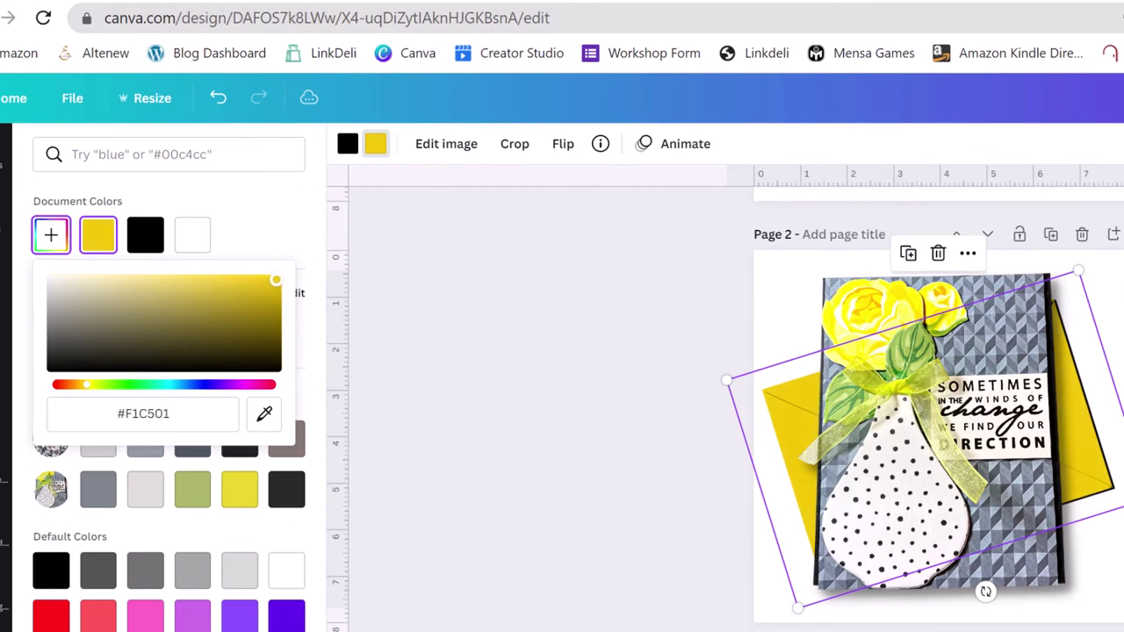
mouse_move(267, 279)
mouse_down()
mouse_move(203, 281)
mouse_move(259, 281)
mouse_up()
click(434, 332)
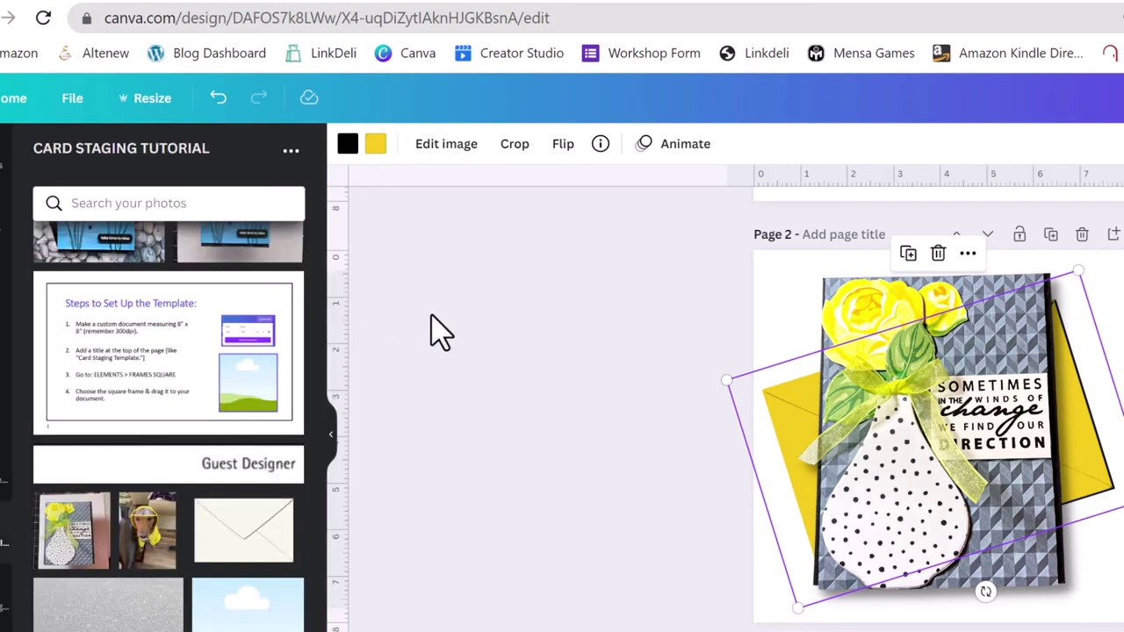
click(448, 338)
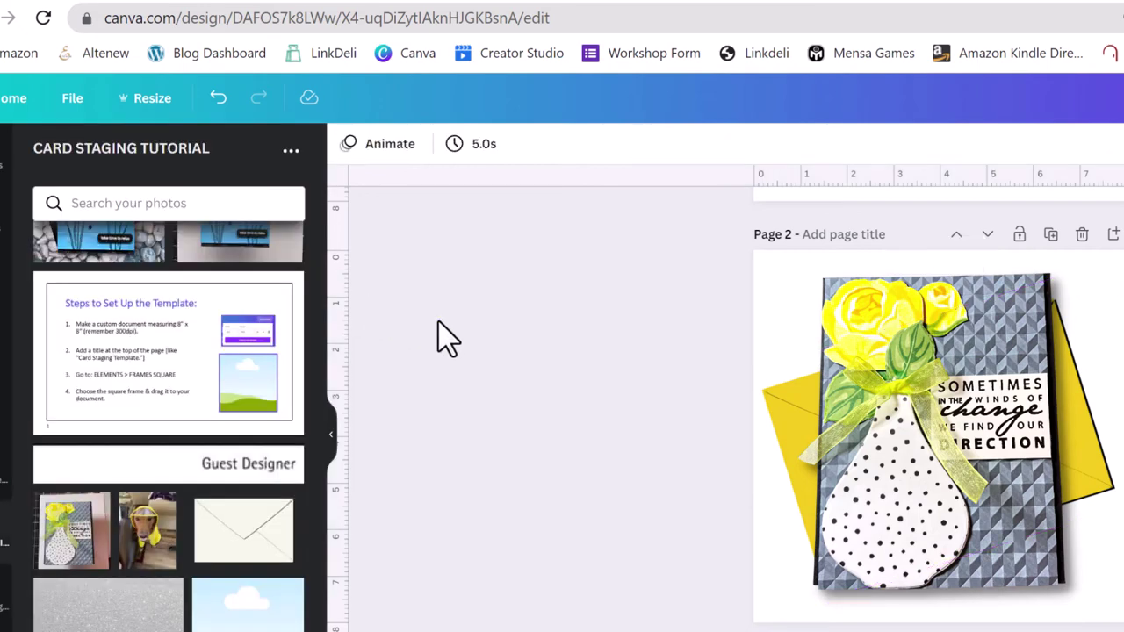
- Lock the yellow envelope in place behind the card on page 2
click(788, 426)
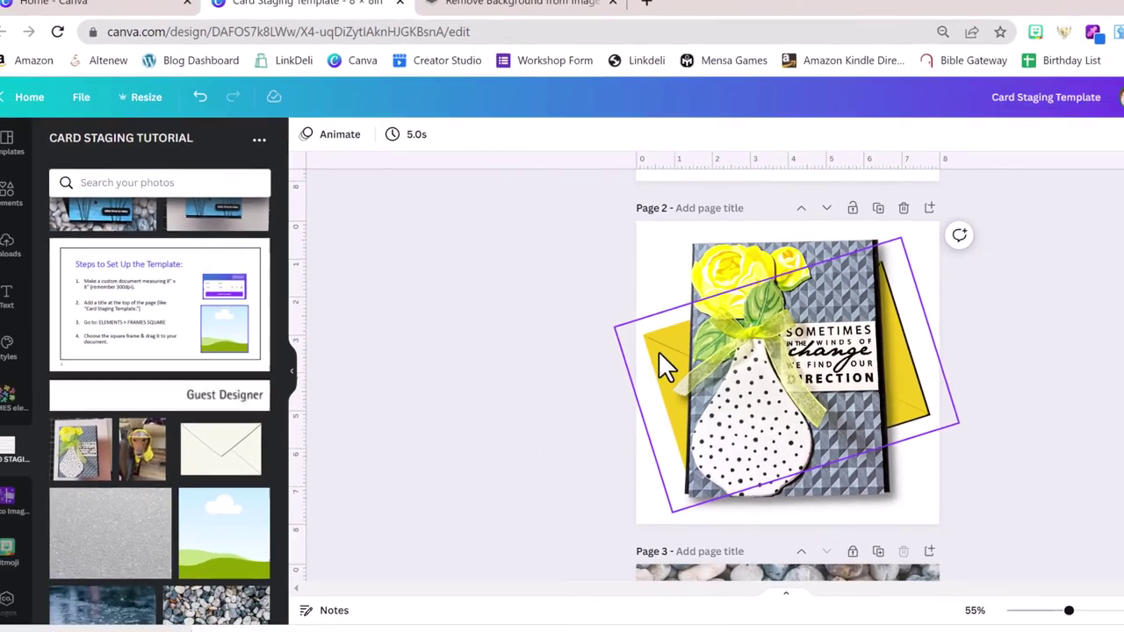
click(659, 352)
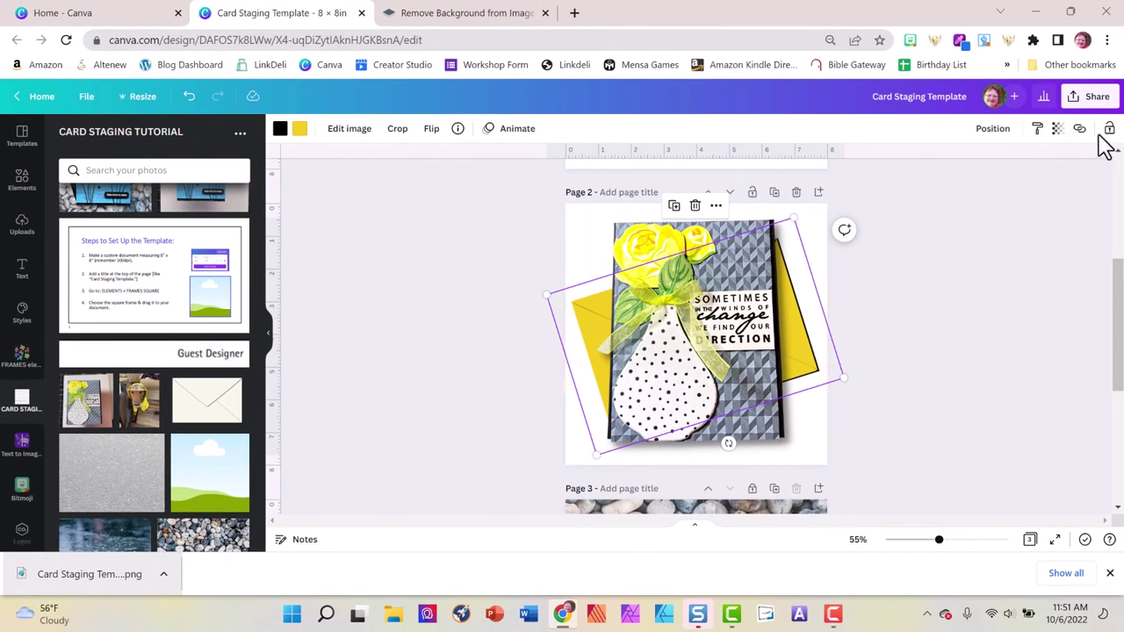
click(1110, 130)
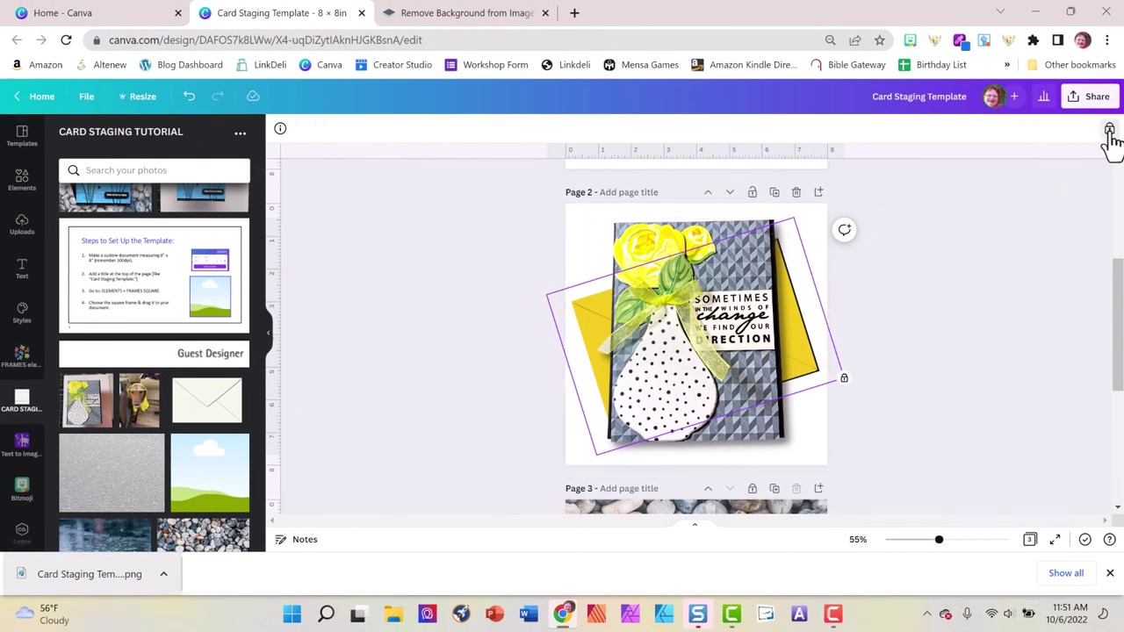
click(936, 249)
- Unlock the hidden pebble background frame on page 2 and make it fully opaque
click(829, 253)
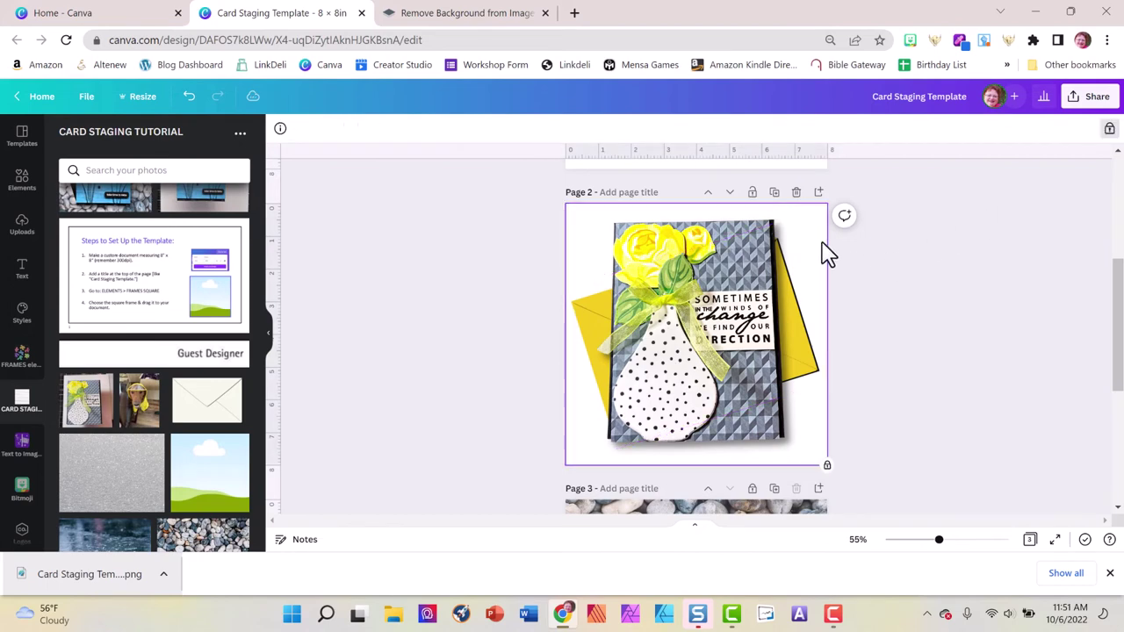
click(1111, 132)
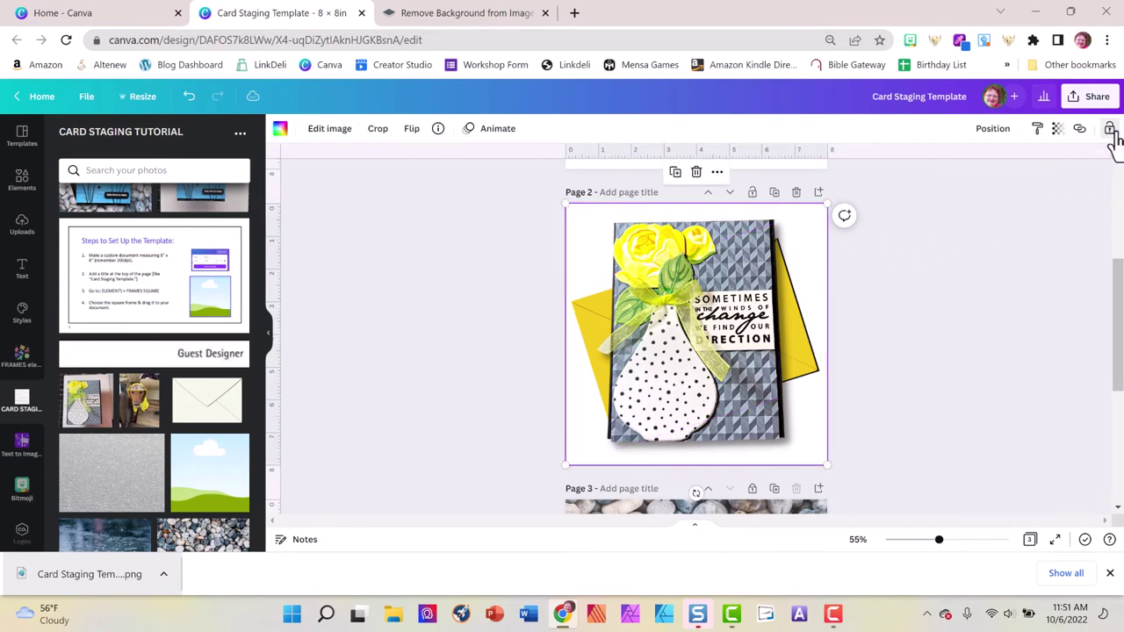
click(1058, 129)
drag(1042, 178, 1086, 201)
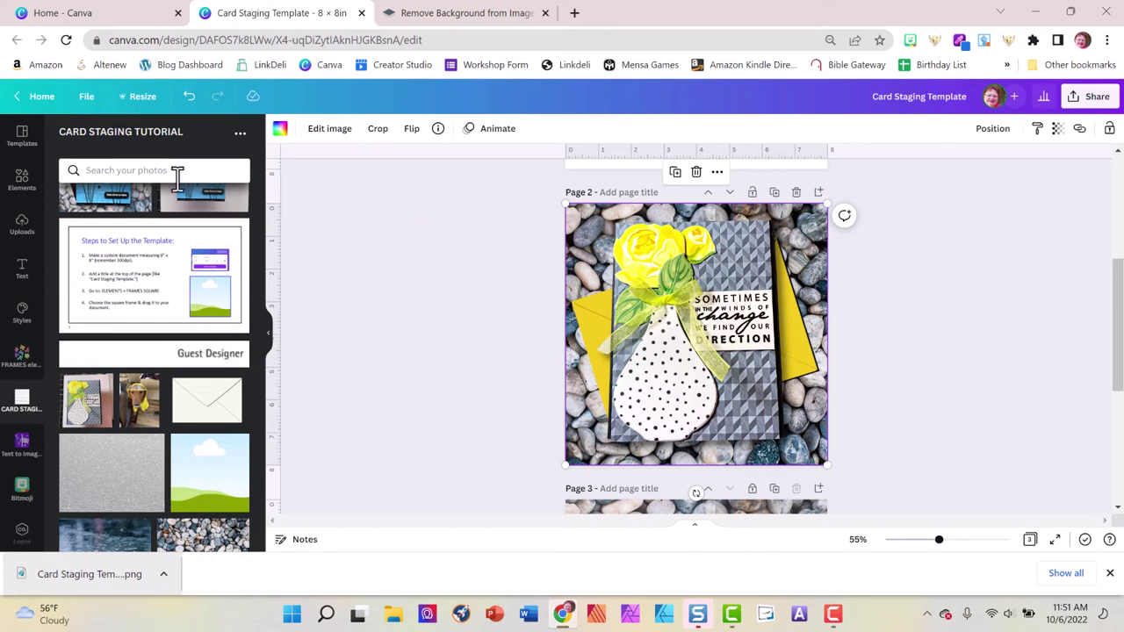
- Try the multicolored grunge texture and the blue watercolor texture from the textured background results as page 2's background
click(34, 191)
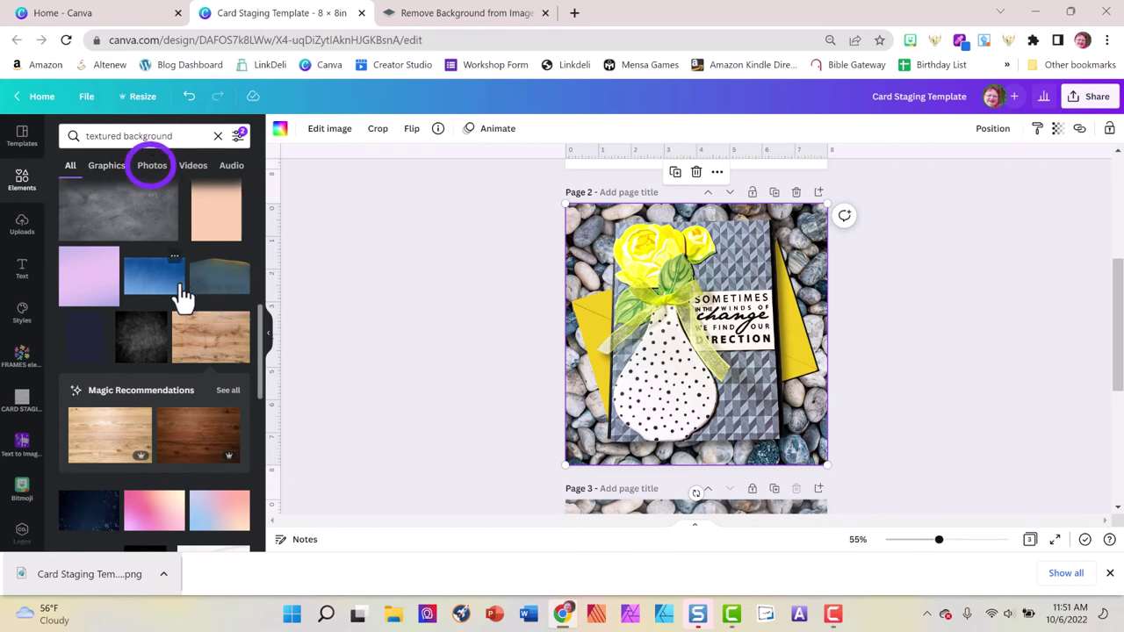
scroll(181, 296, down, 3)
scroll(181, 296, down, 6)
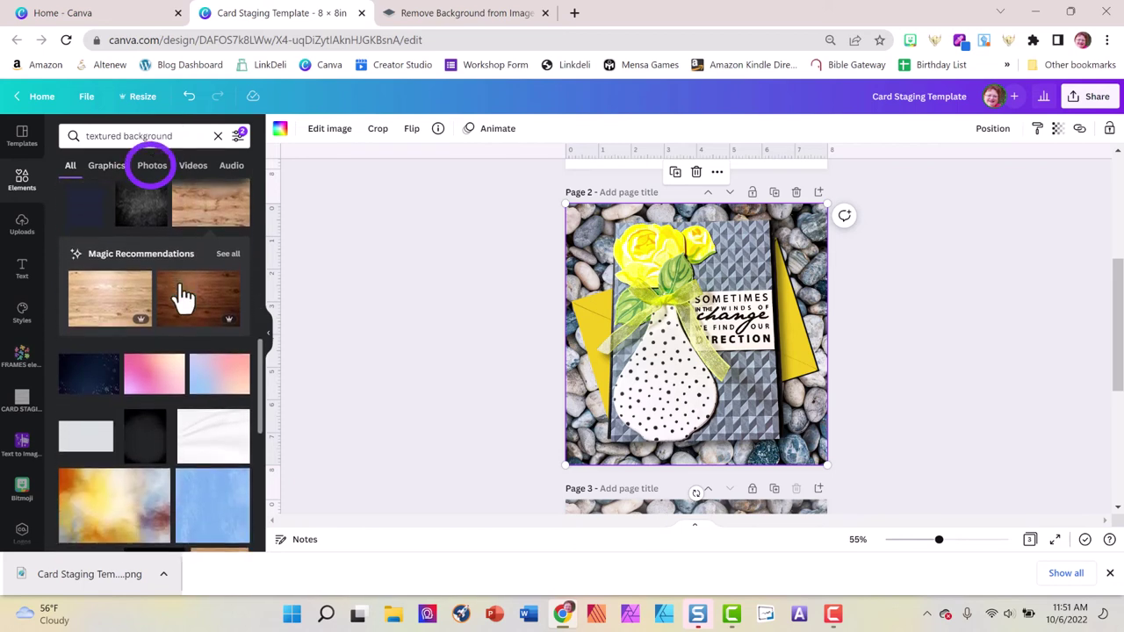
scroll(181, 296, down, 6)
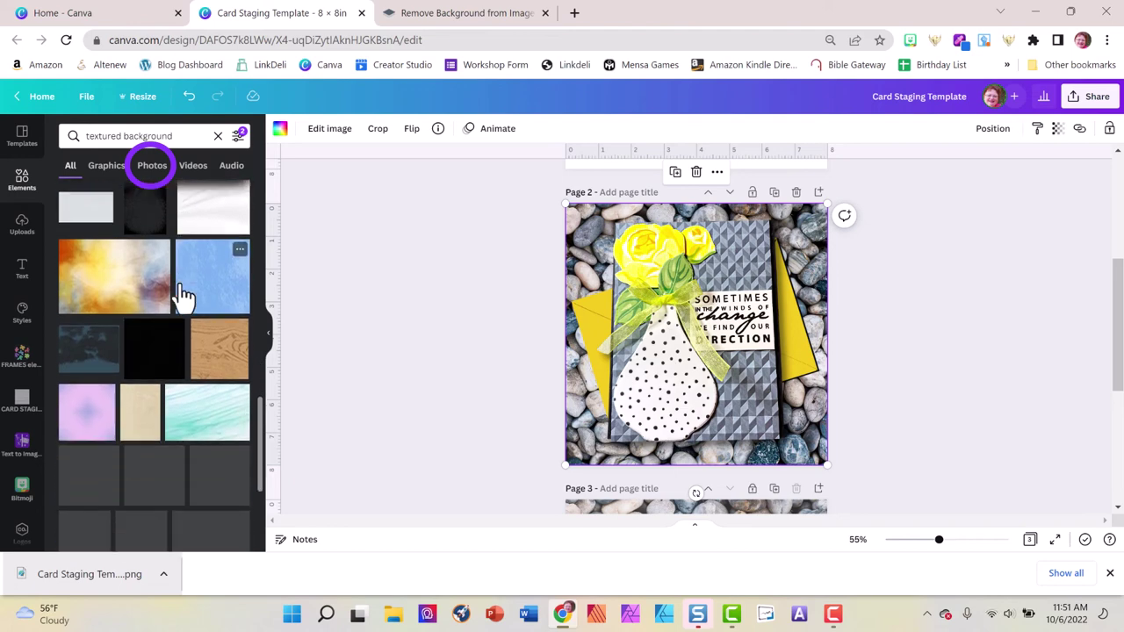
scroll(181, 296, down, 1)
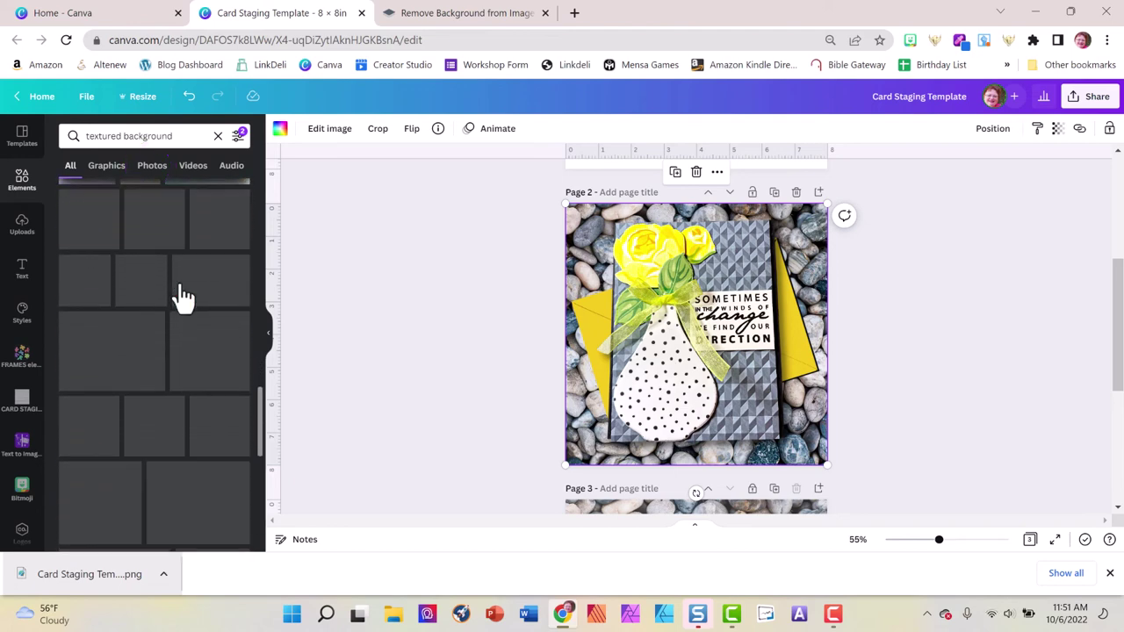
scroll(181, 296, down, 4)
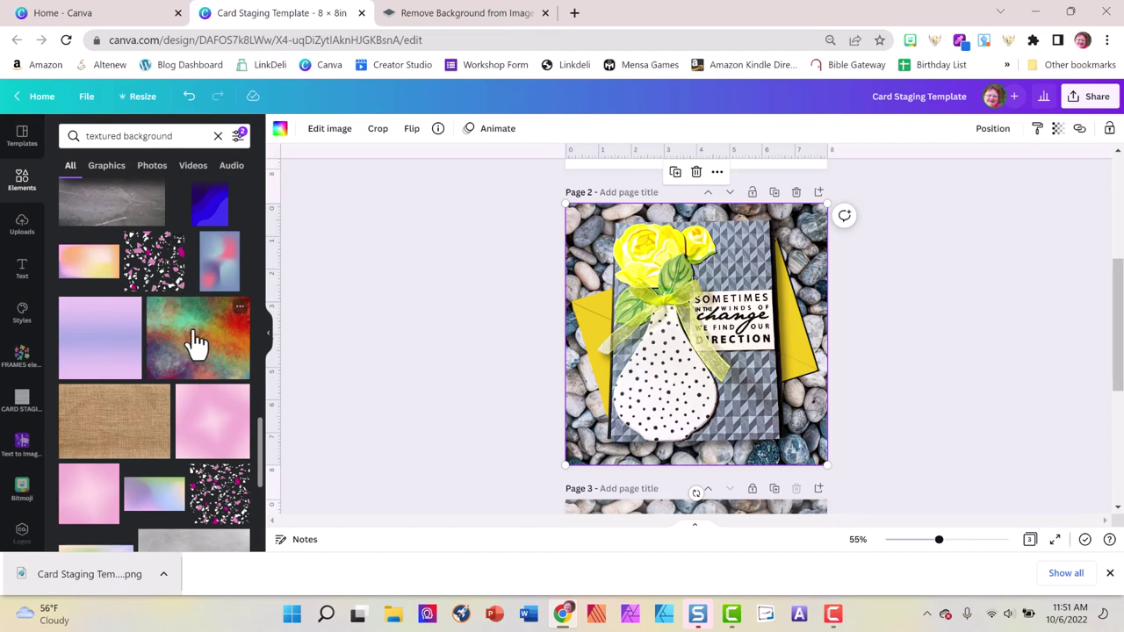
drag(195, 342, 497, 270)
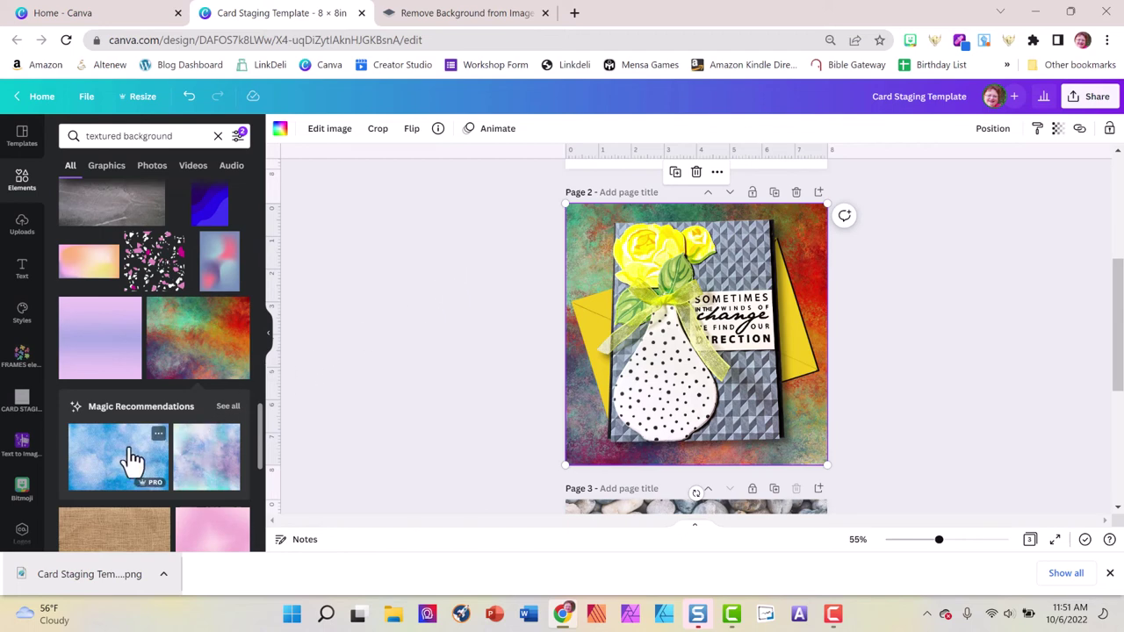
drag(131, 459, 576, 225)
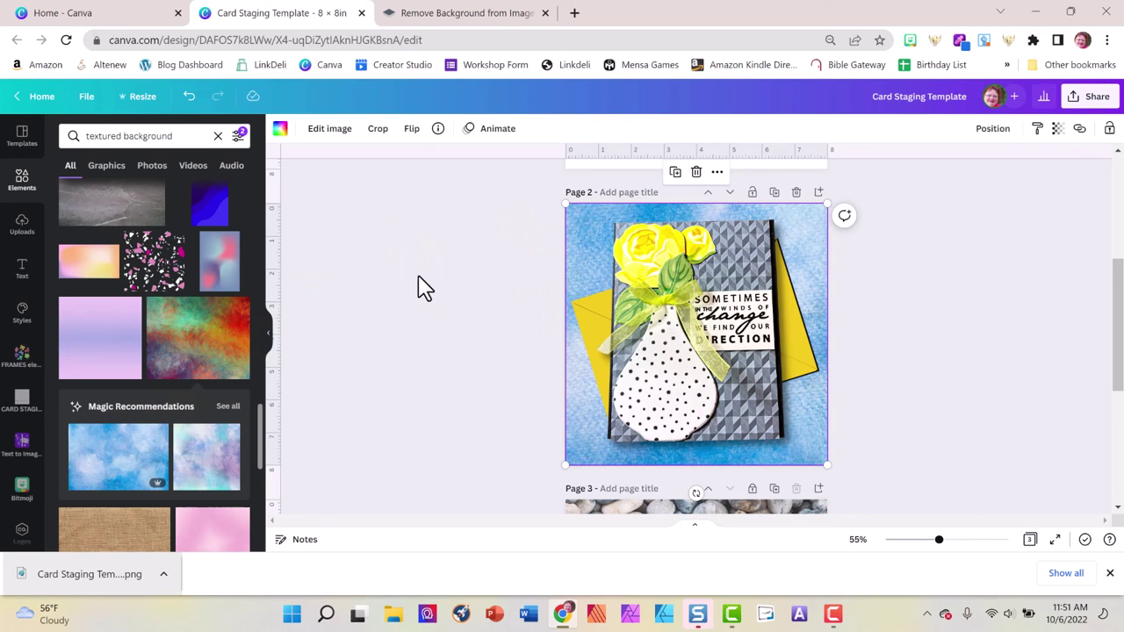
- Fill page 2's background frame with the gray glitter texture from the Card Staging Tutorial folder and lock the page
click(22, 400)
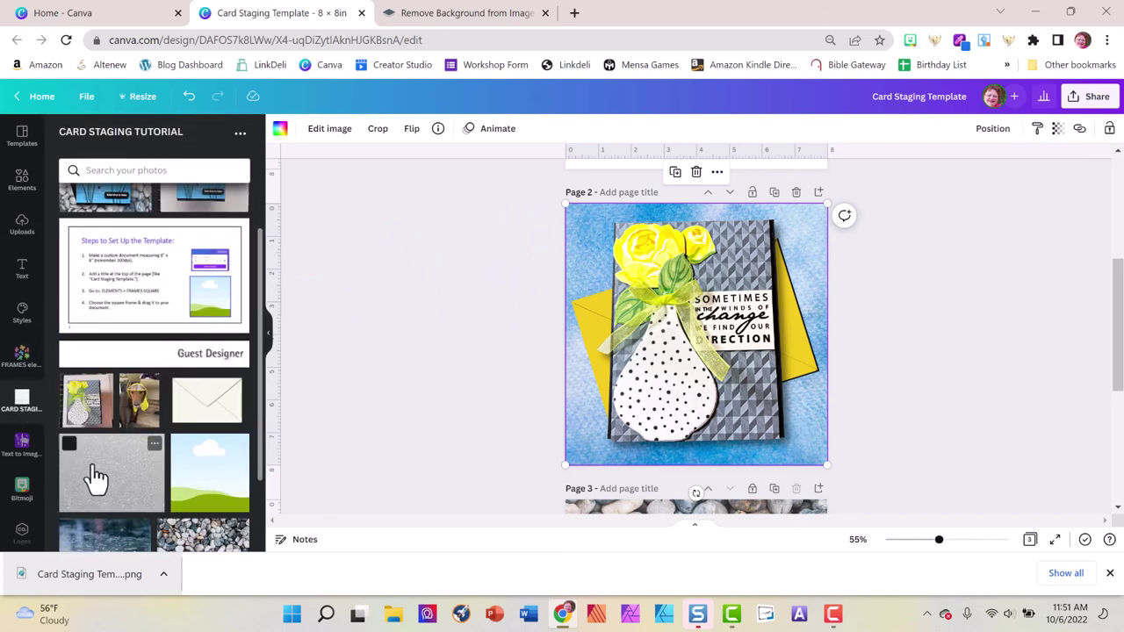
drag(92, 477, 606, 264)
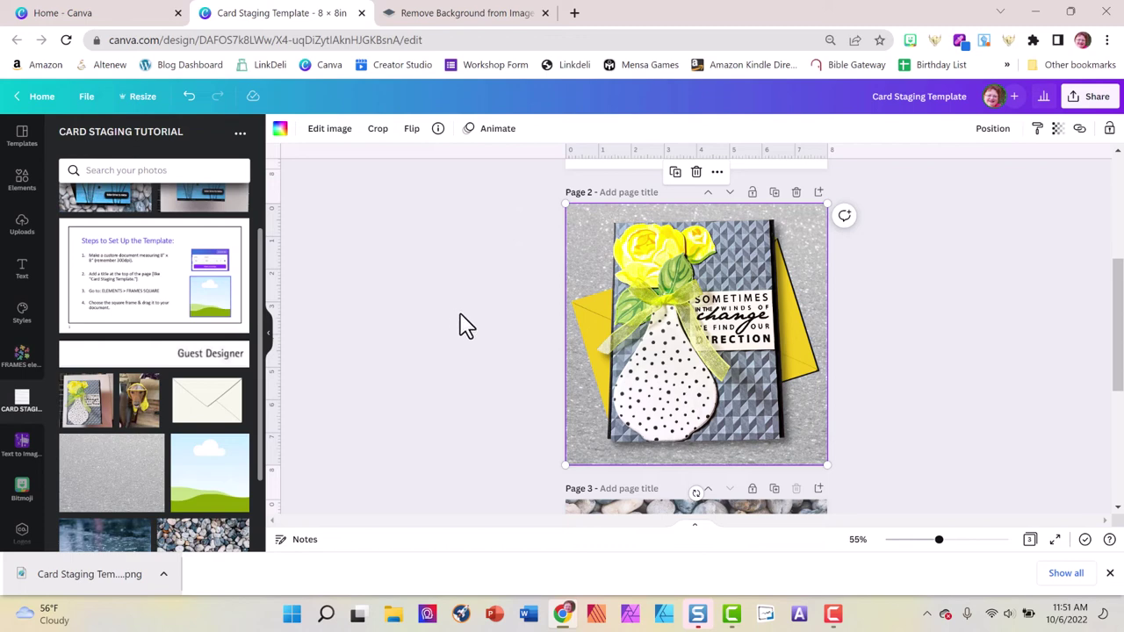
click(938, 322)
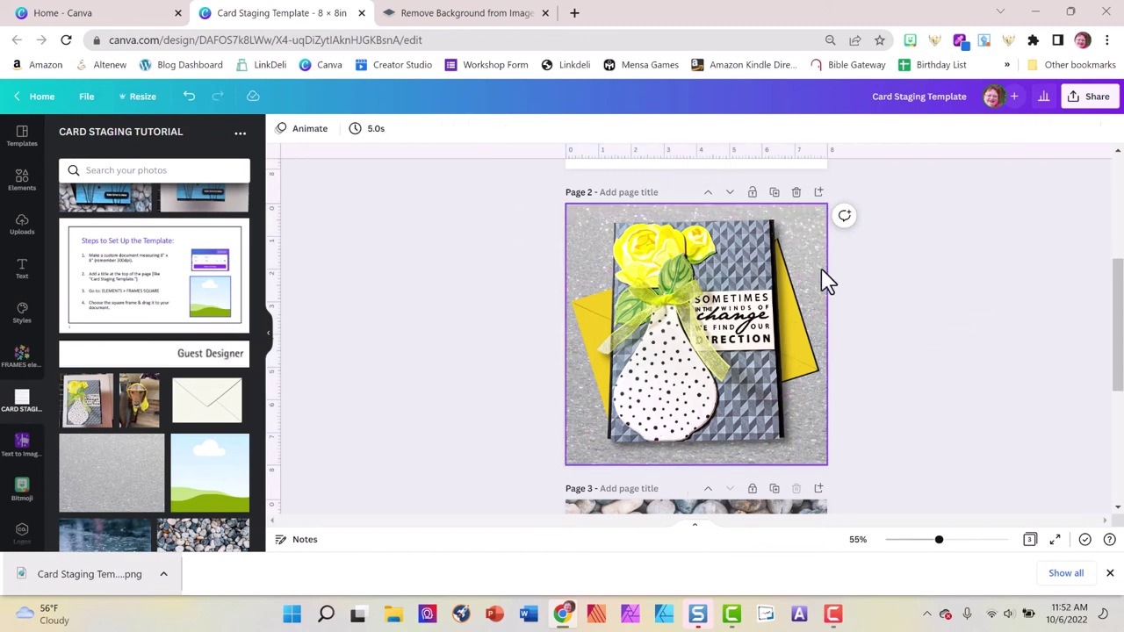
click(753, 195)
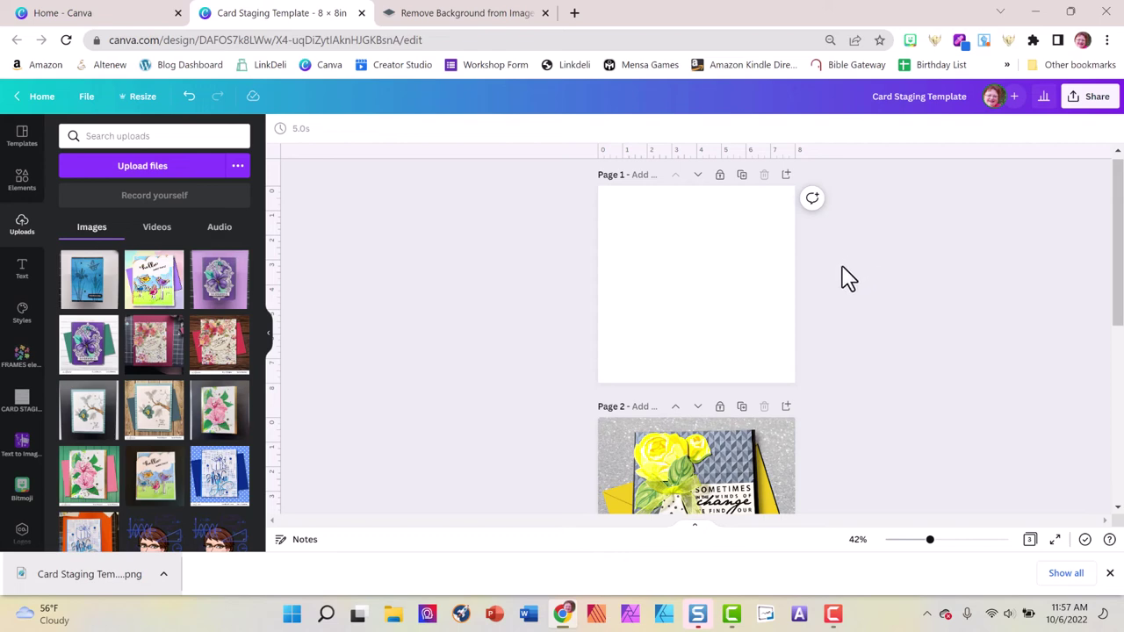
- Duplicate the blank template on page 1 for another card
click(742, 175)
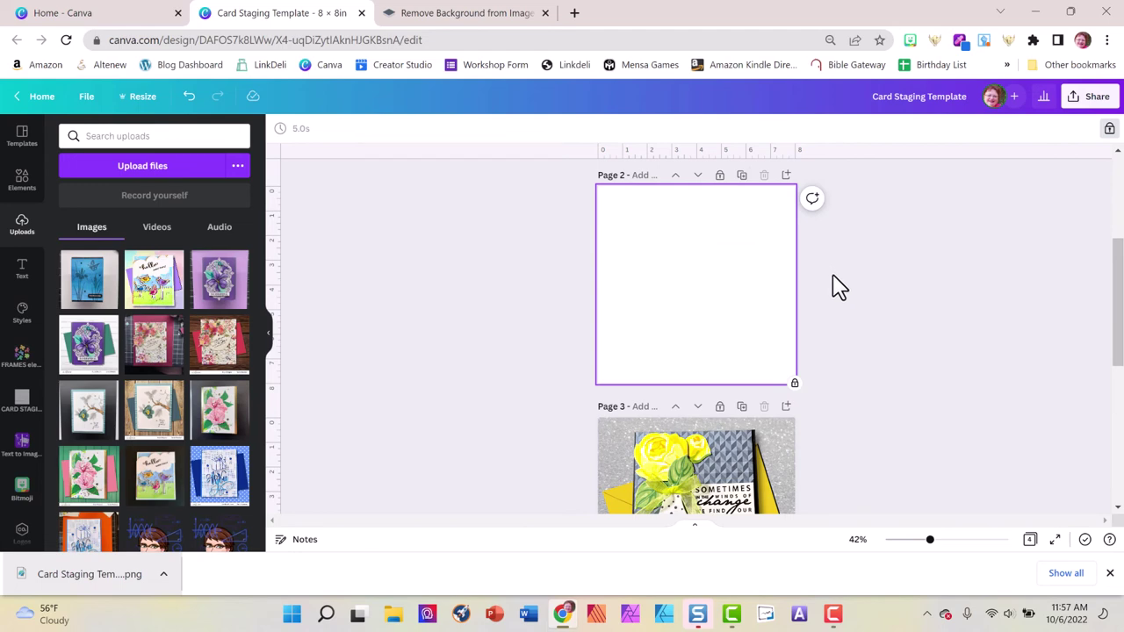
- Unlock page 2 and check the hidden locked frames on the blank template
click(719, 178)
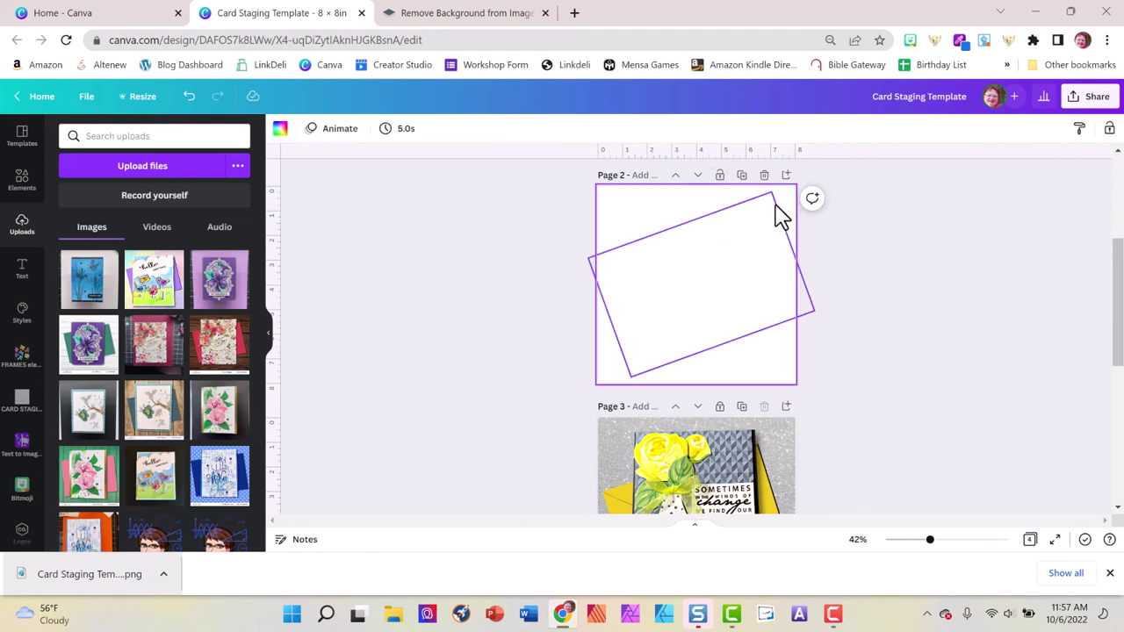
click(791, 236)
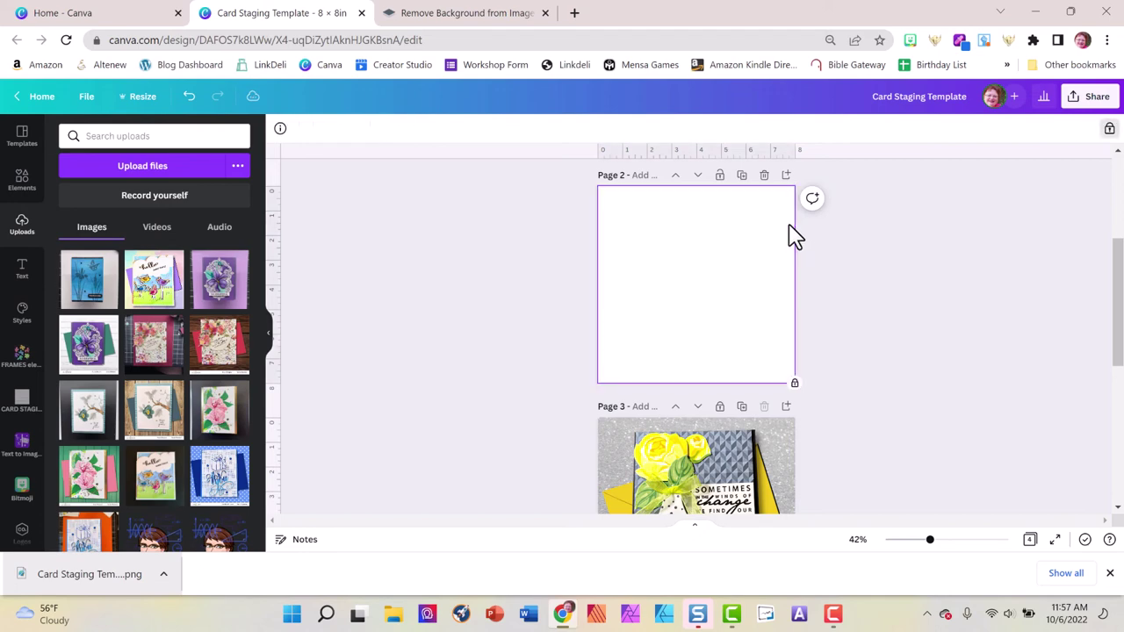
click(753, 280)
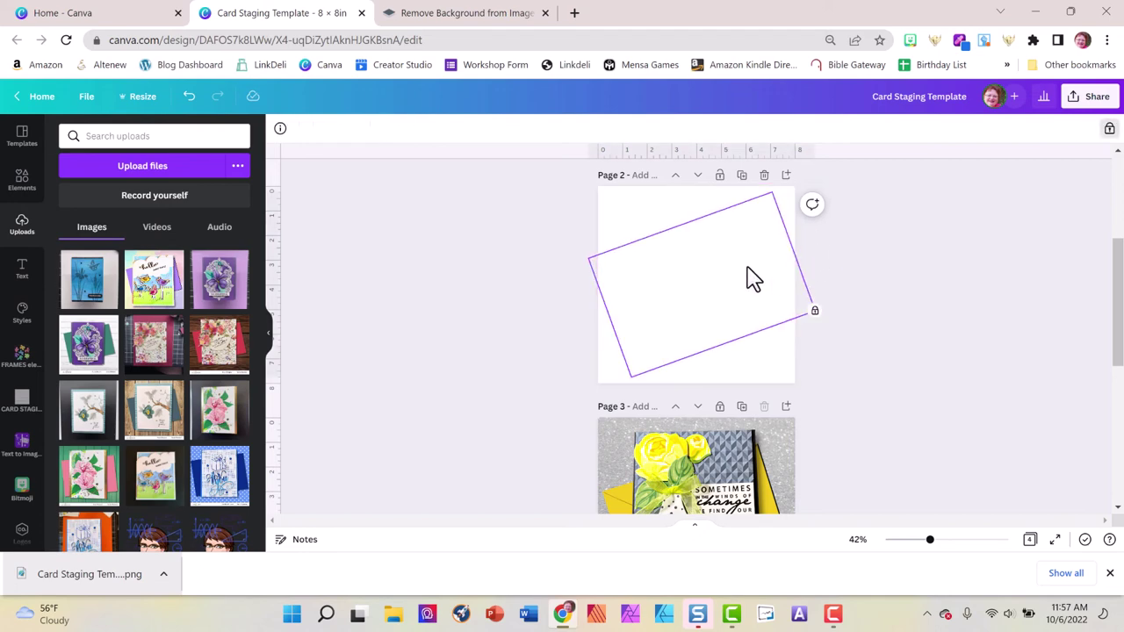
click(851, 281)
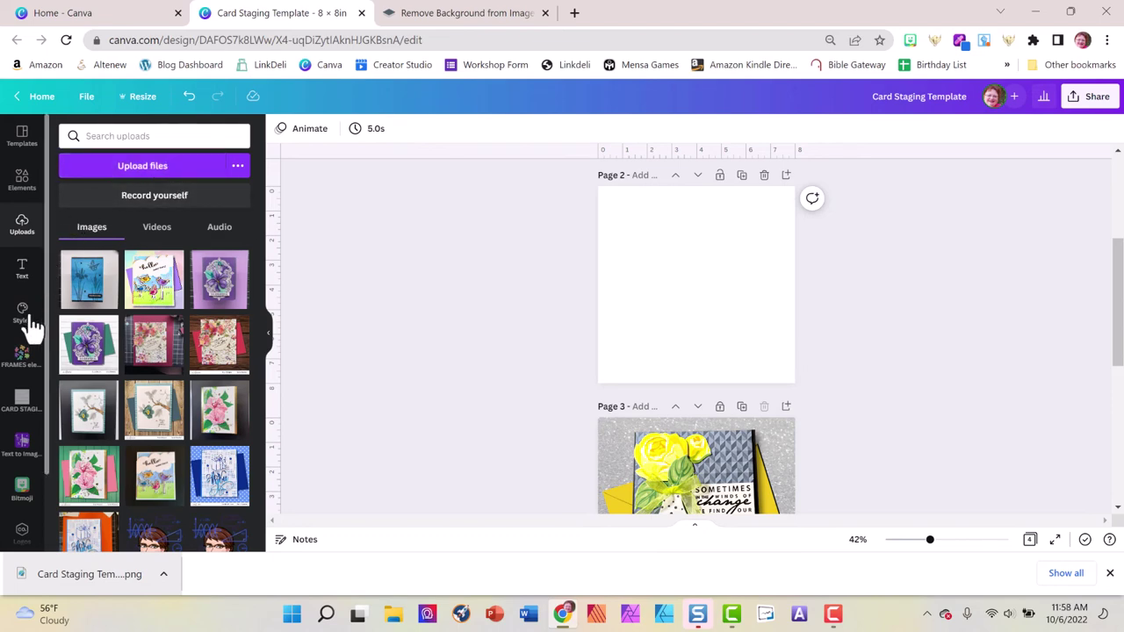
- Add the photo of the dog in the yellow raincoat from the Card Staging Tutorial folder to page 2 and remove its background
click(22, 402)
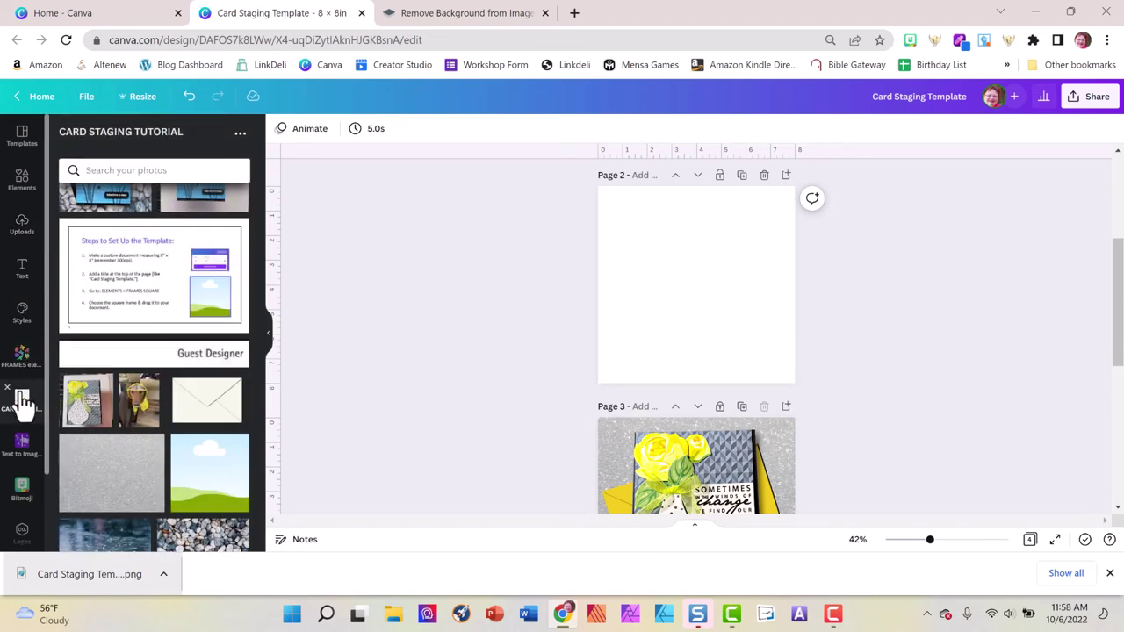
click(142, 413)
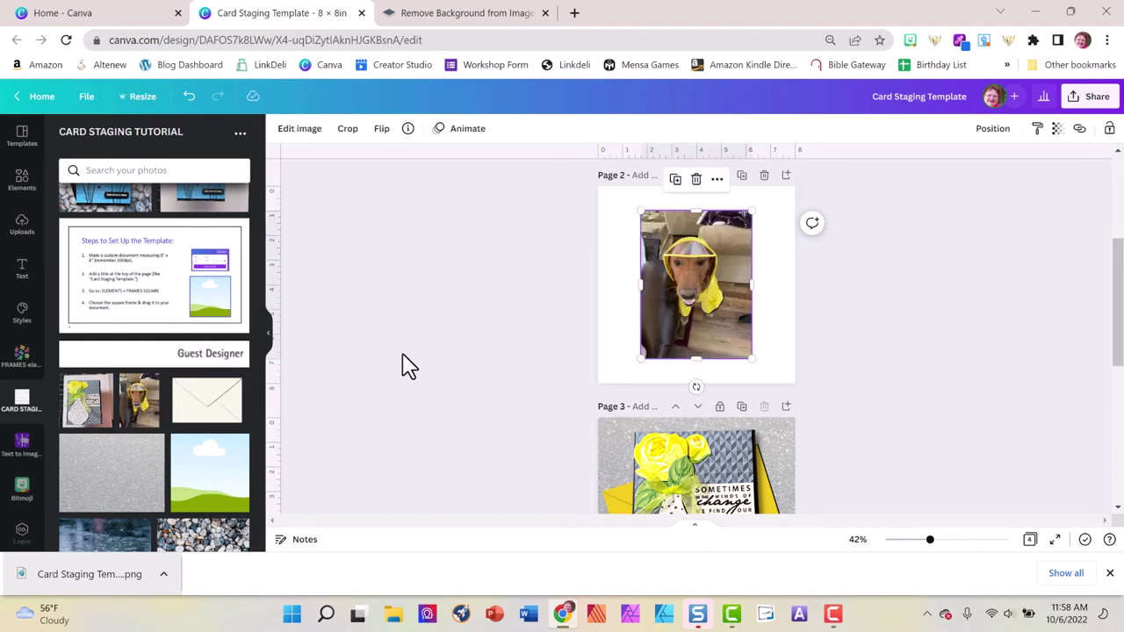
drag(930, 541, 945, 541)
scroll(914, 338, up, 1)
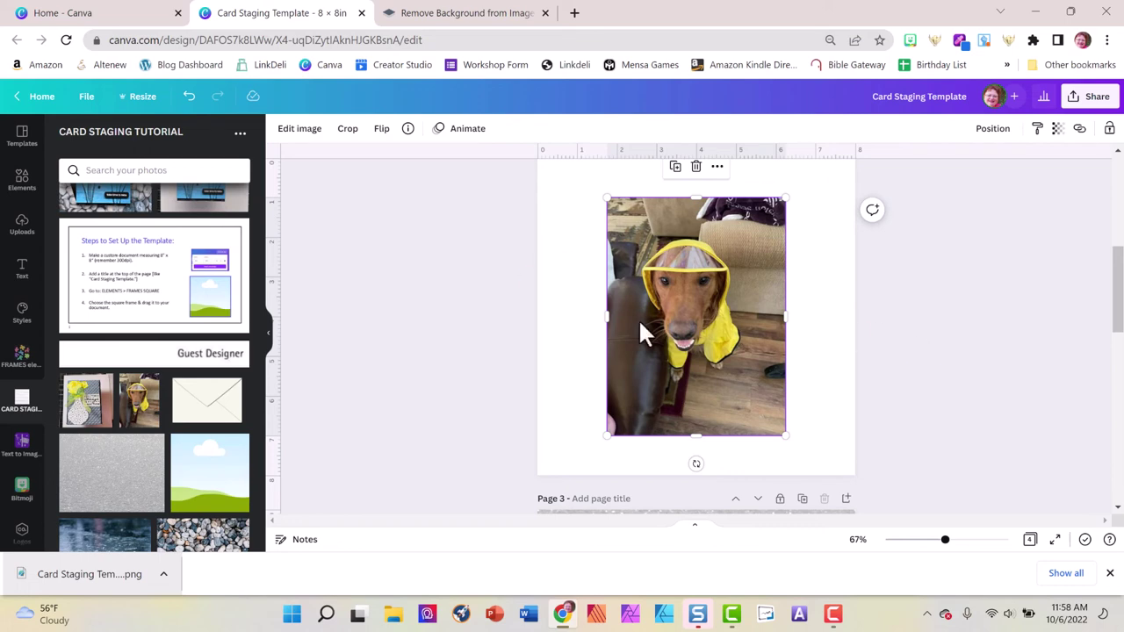
click(306, 137)
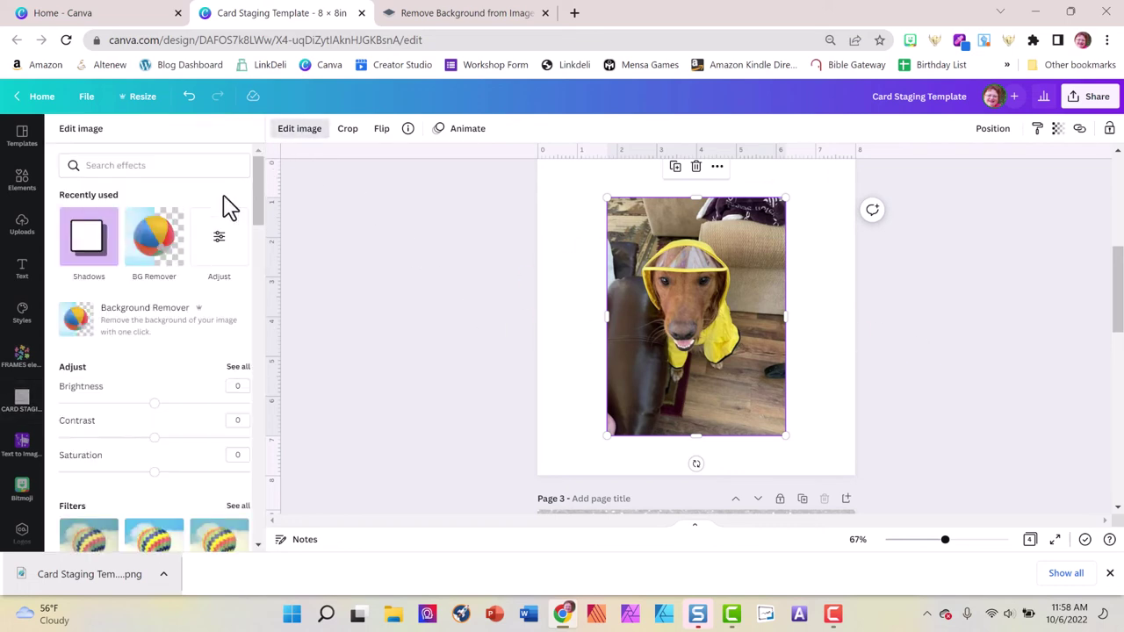
click(158, 239)
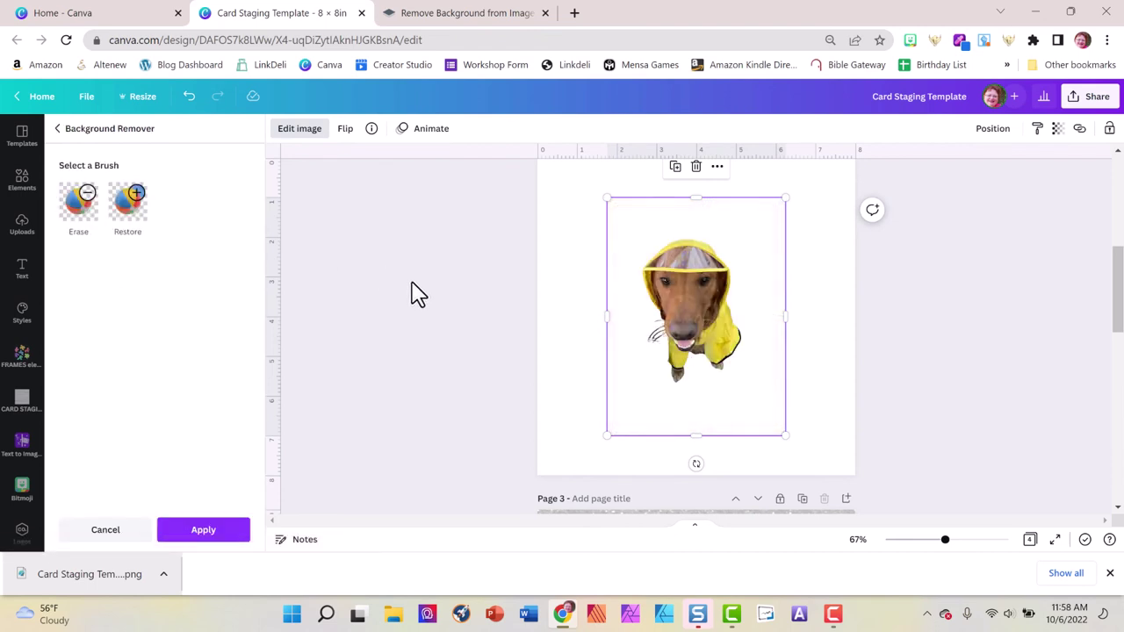
click(216, 536)
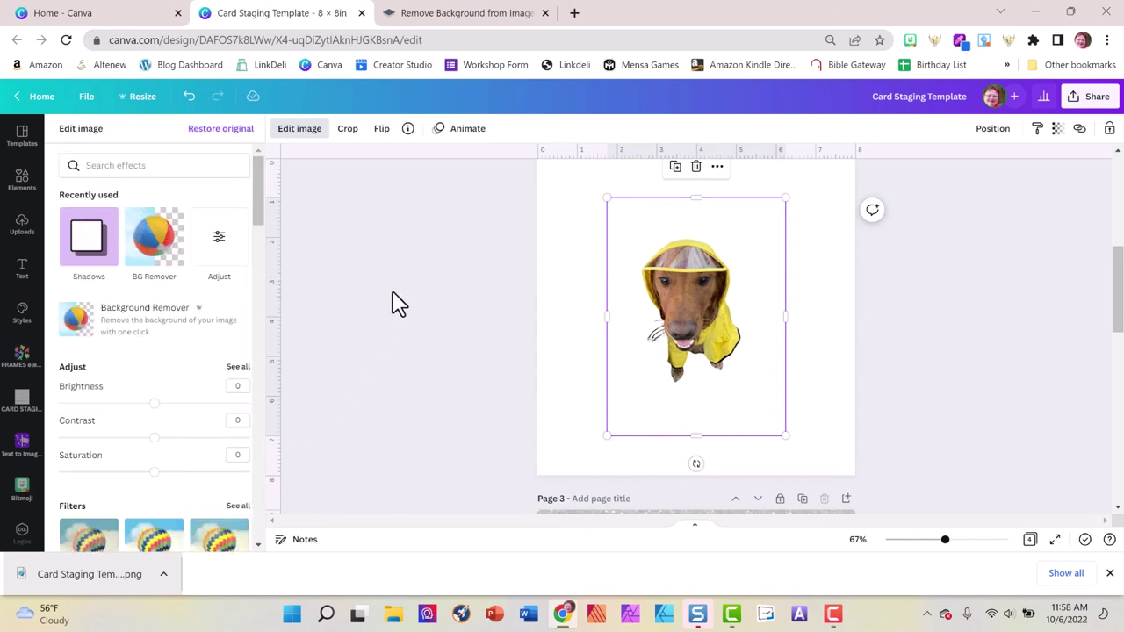
- Apply a Drop shadow to the dog cutout
click(87, 251)
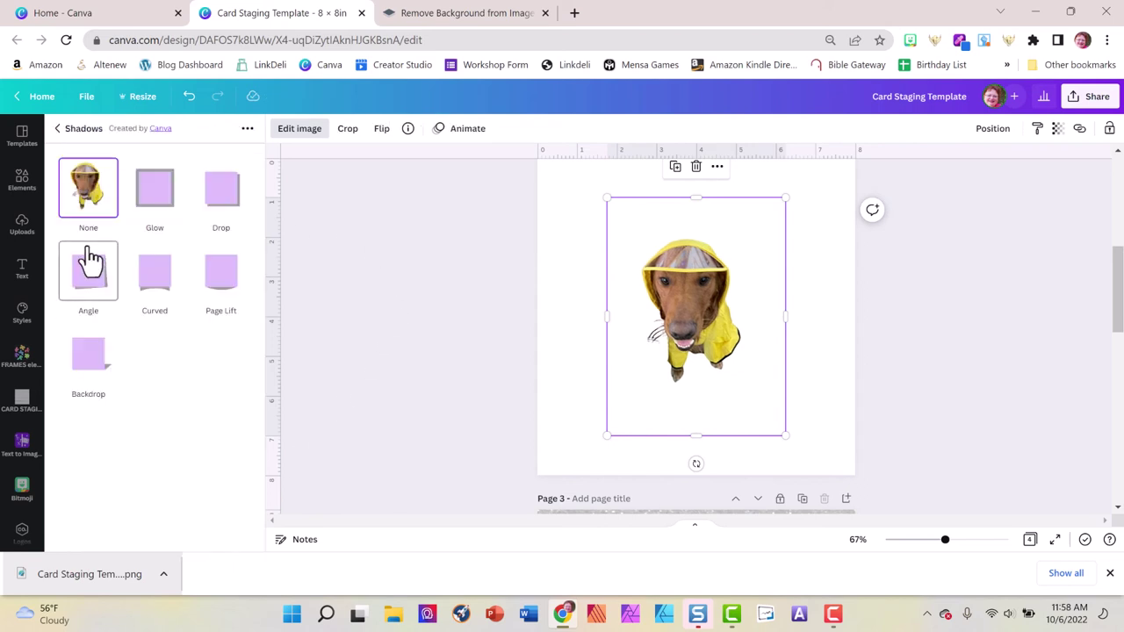
click(217, 200)
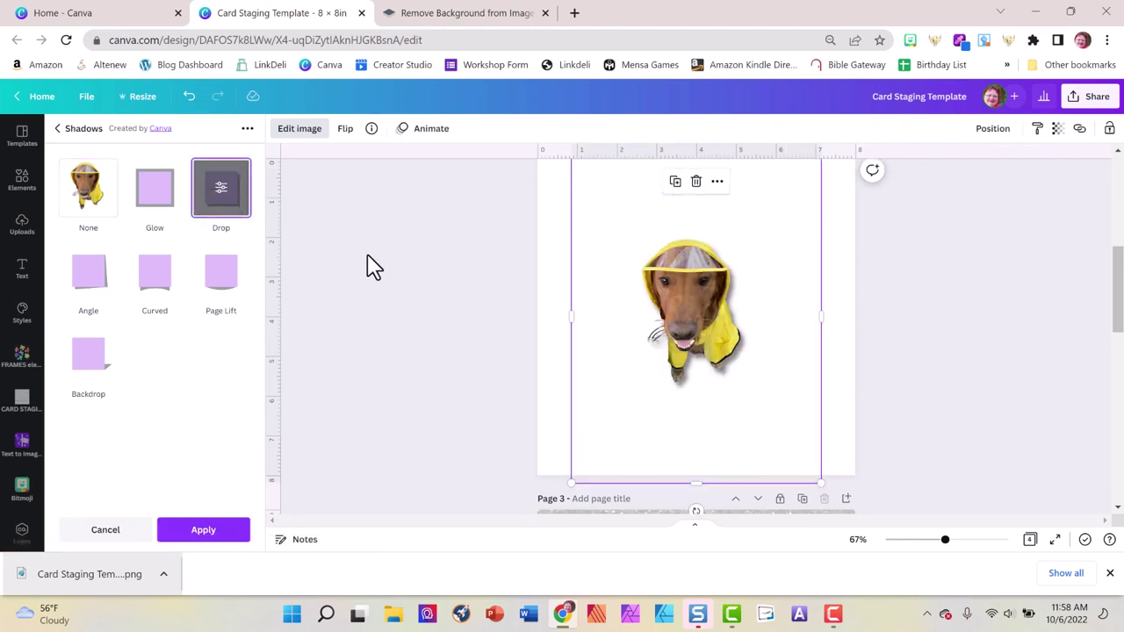
click(204, 530)
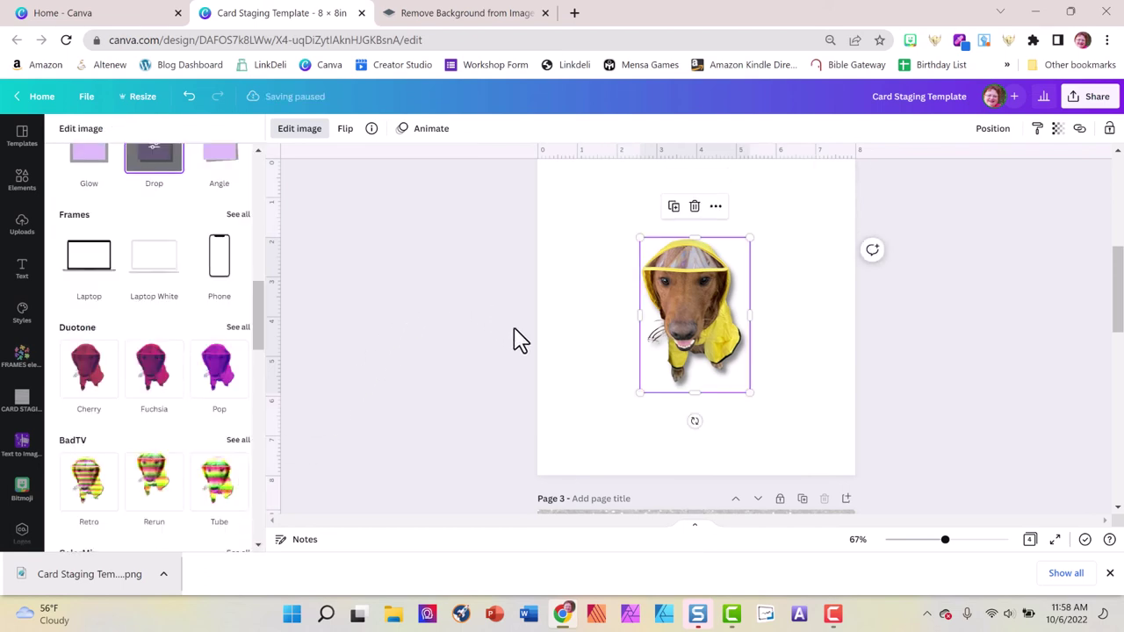
- Enlarge the dog cutout to about 6 in tall, center it horizontally on page 2 and lock its position
drag(640, 393, 606, 440)
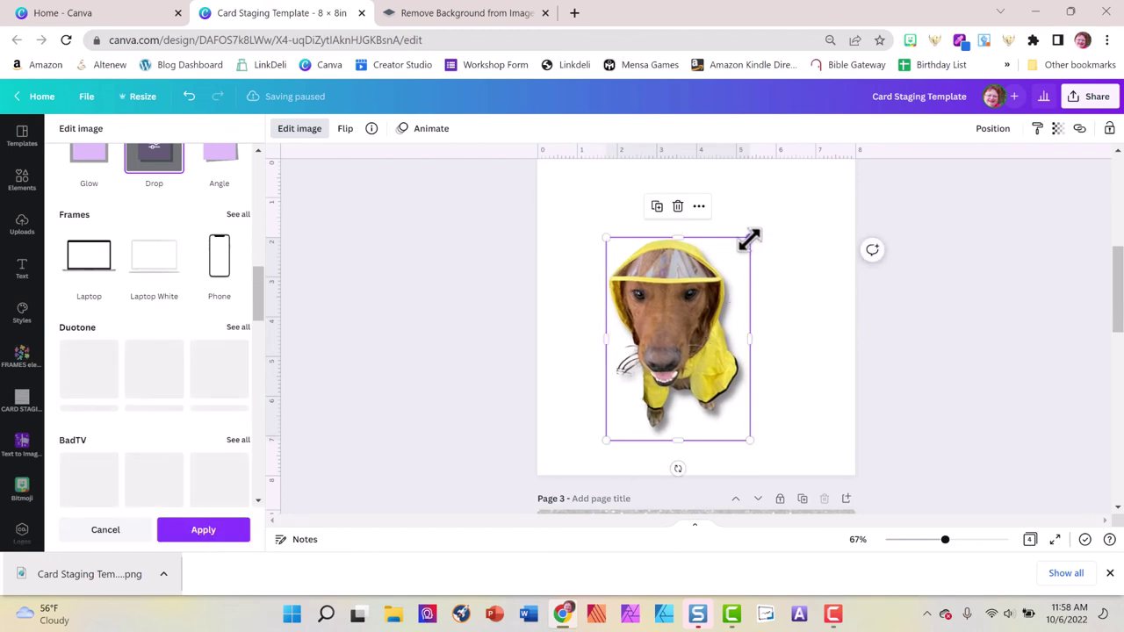
drag(749, 238, 776, 202)
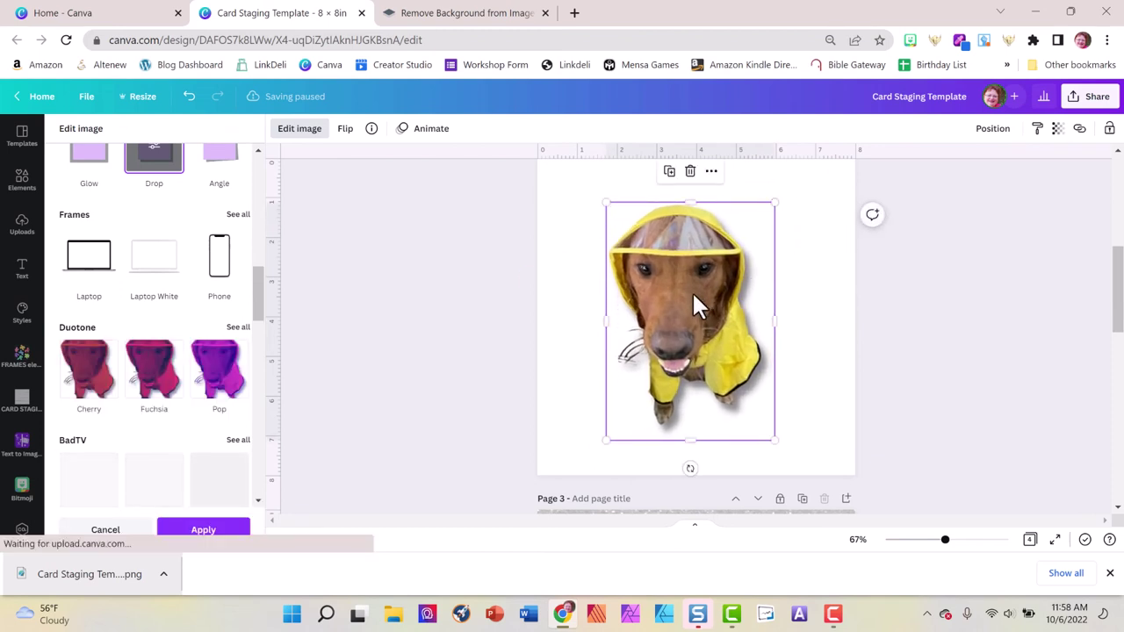
mouse_move(694, 296)
mouse_down()
mouse_move(705, 294)
mouse_move(698, 311)
mouse_up()
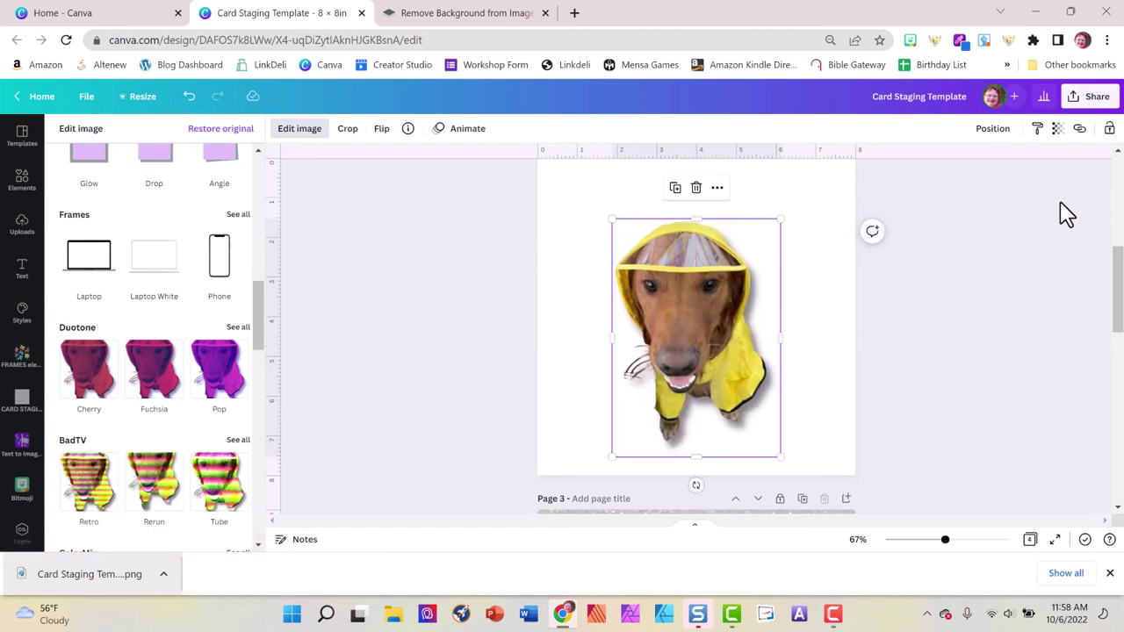
click(1110, 130)
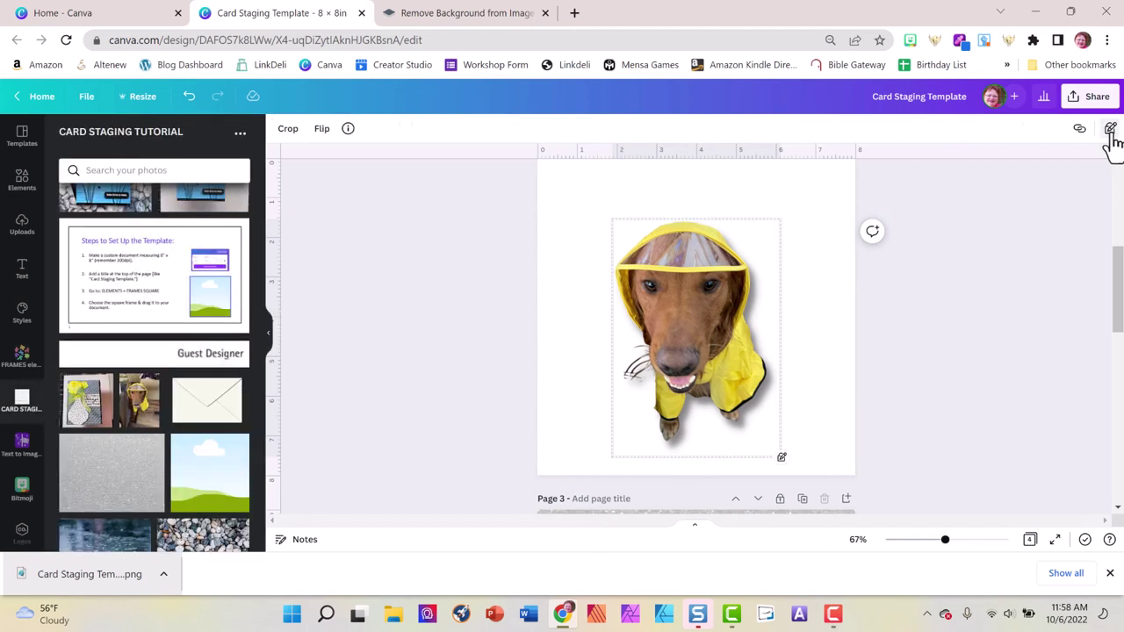
click(931, 279)
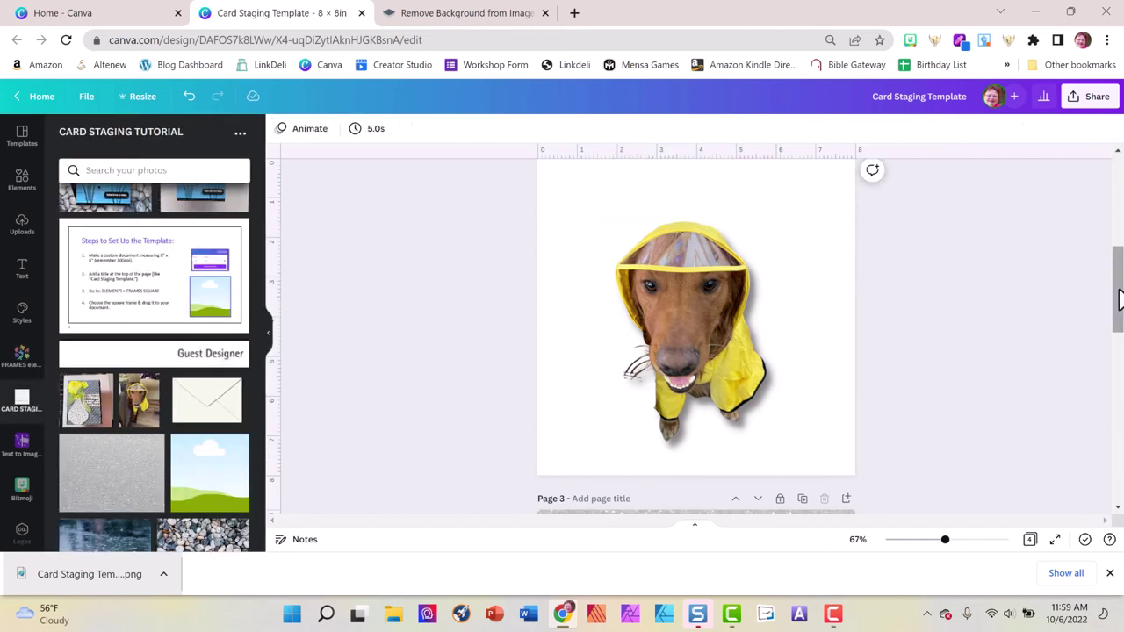
- Unlock the hidden pebble background frame behind the dog and set its transparency to 100
scroll(1119, 290, up, 1)
scroll(1119, 290, down, 1)
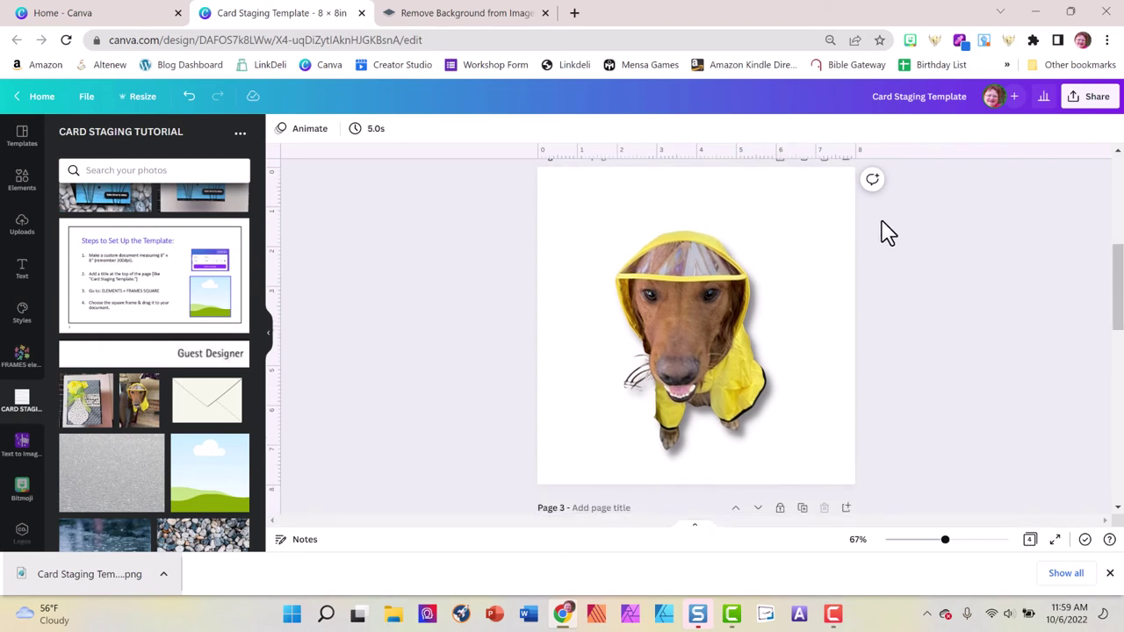
click(852, 210)
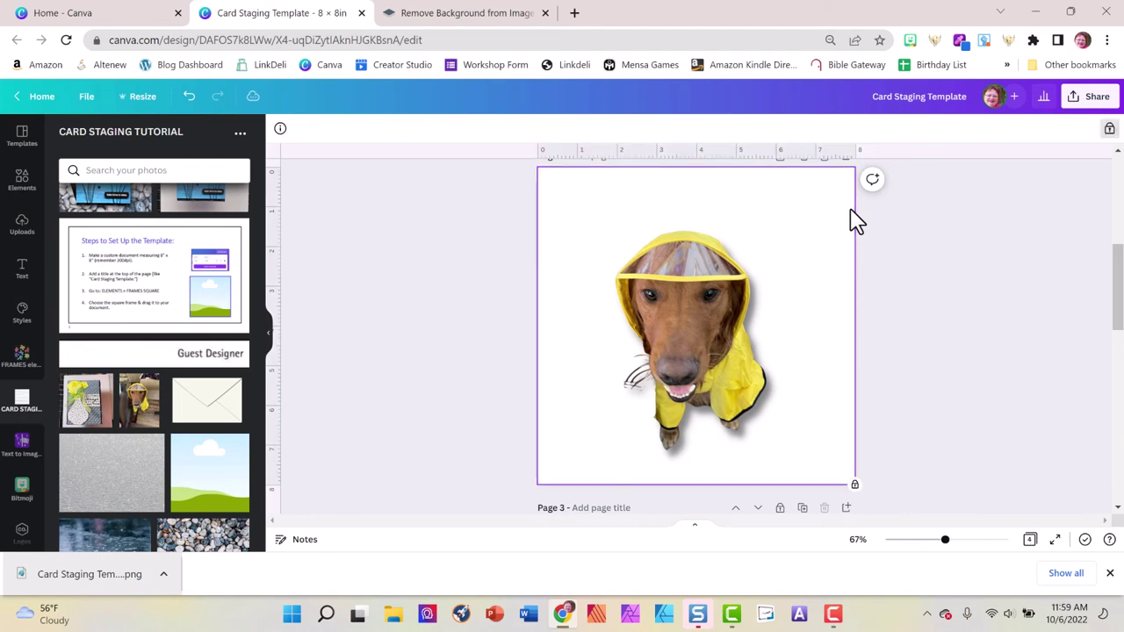
click(1110, 129)
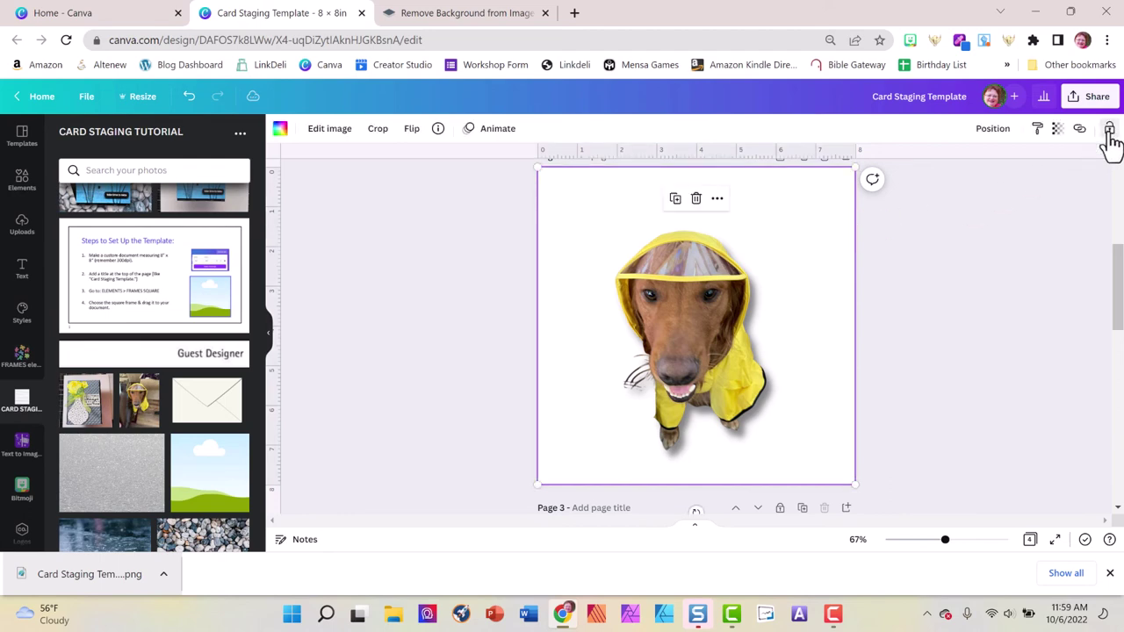
click(1059, 129)
drag(935, 181, 1082, 204)
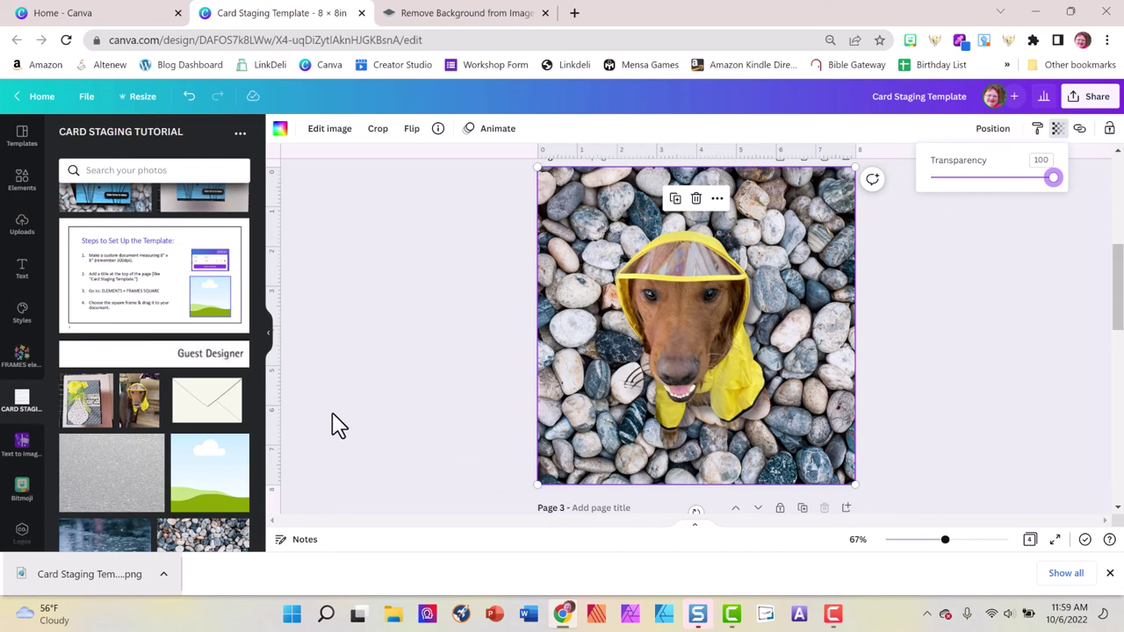
- Fill page 2's background frame with the dark rainy water photo from the Card Staging Tutorial folder
scroll(215, 473, down, 1)
scroll(220, 475, down, 1)
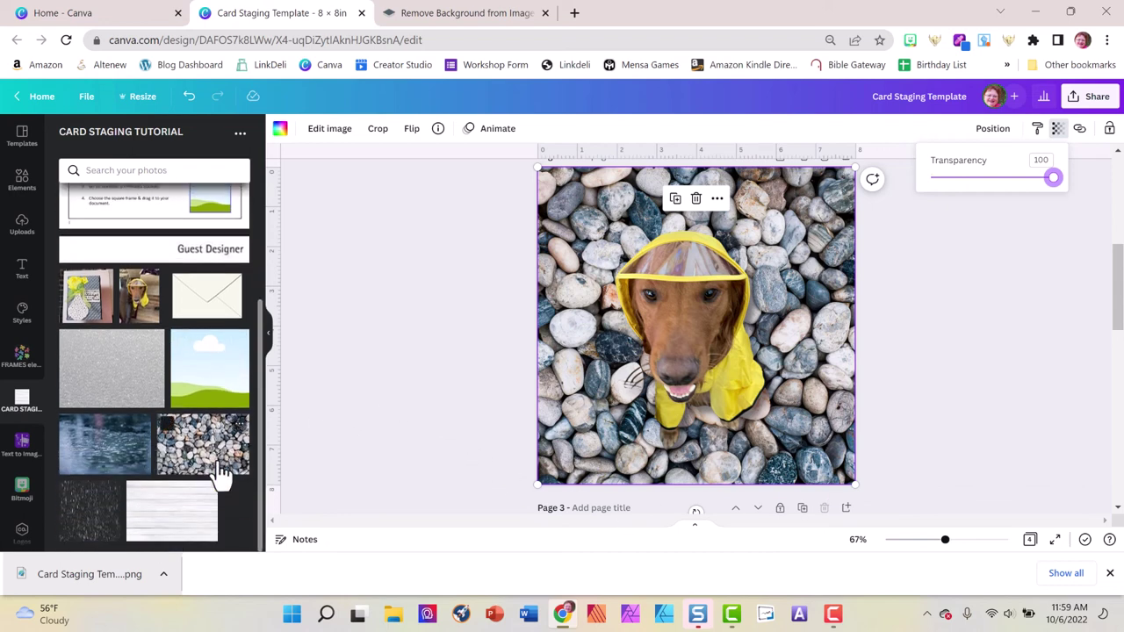
click(103, 461)
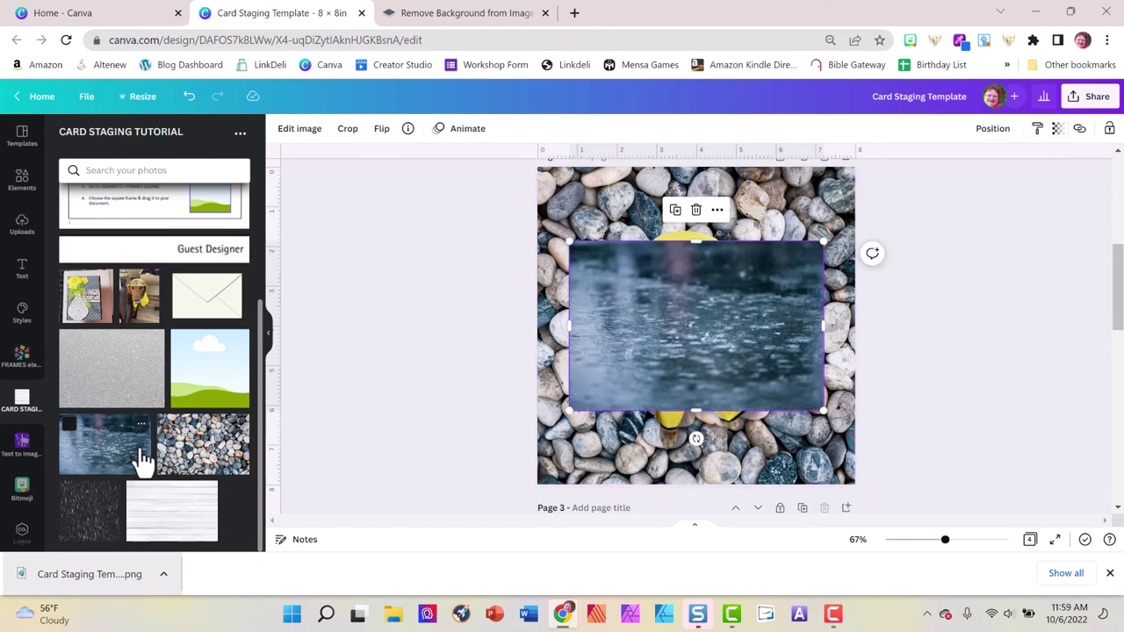
drag(595, 343, 536, 251)
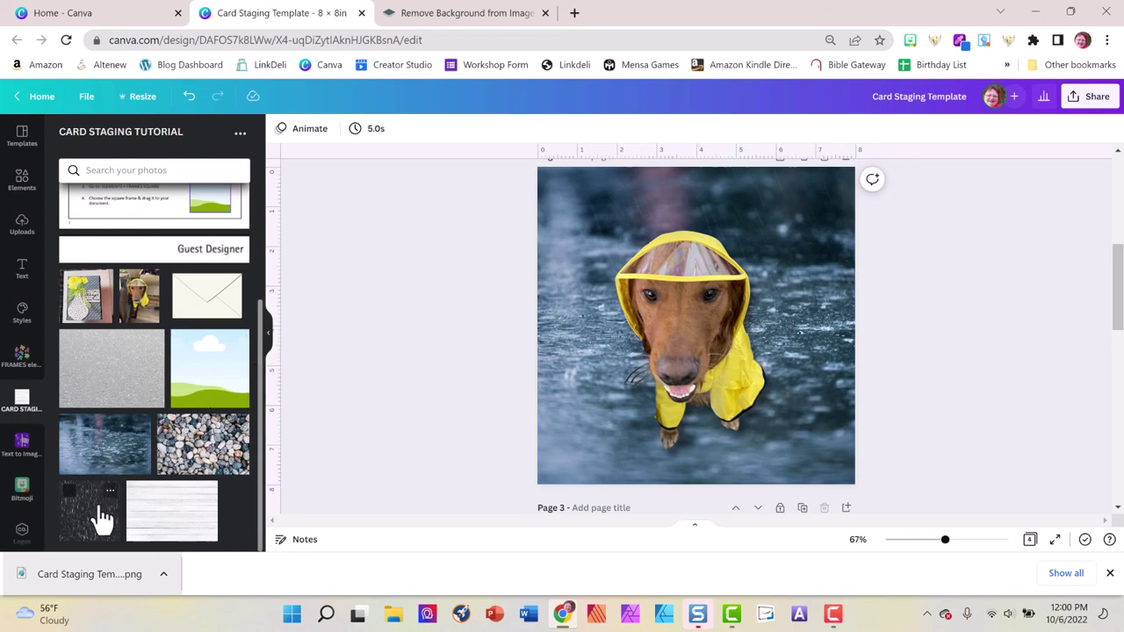
- Lock the background frame's position and cover all of page 2 with the falling-rain overlay from the Card Staging Tutorial folder
drag(103, 519, 618, 234)
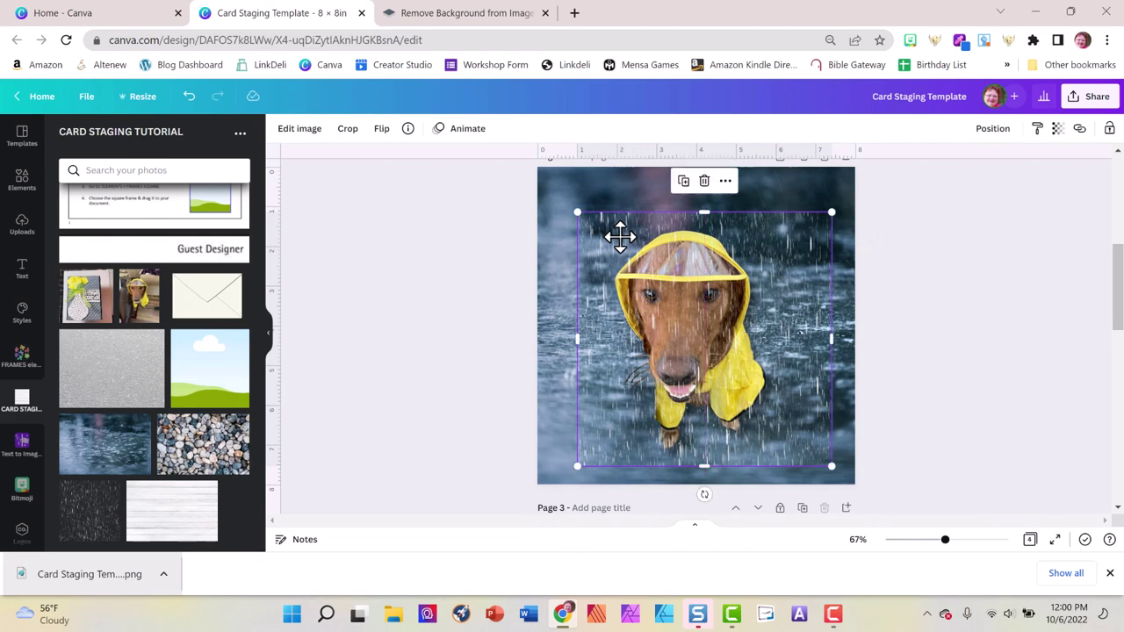
click(627, 175)
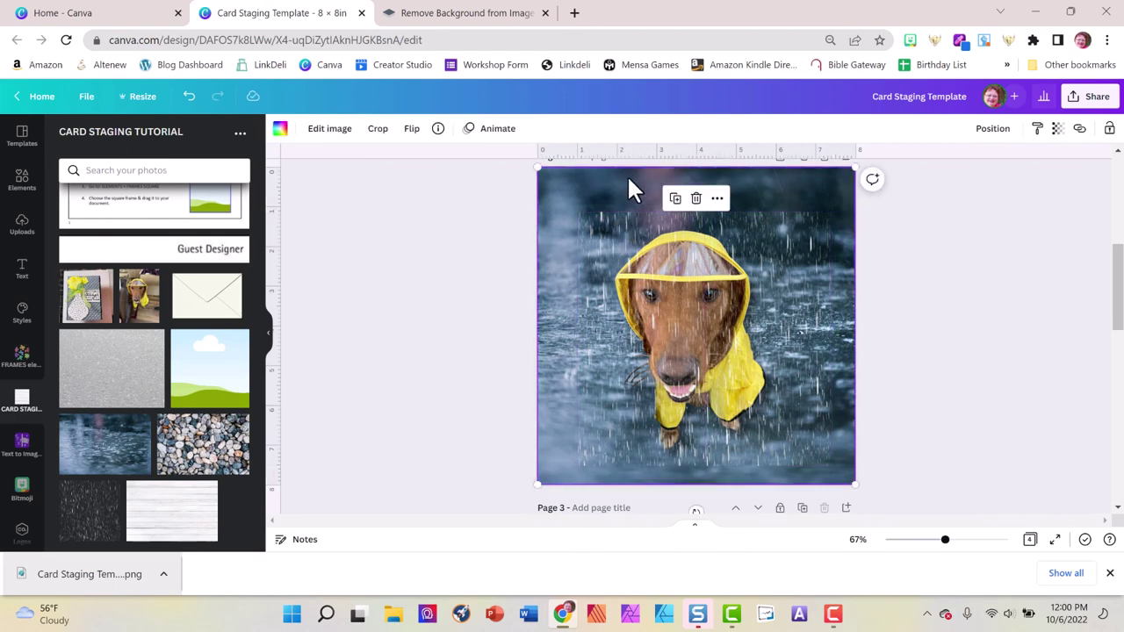
click(1109, 130)
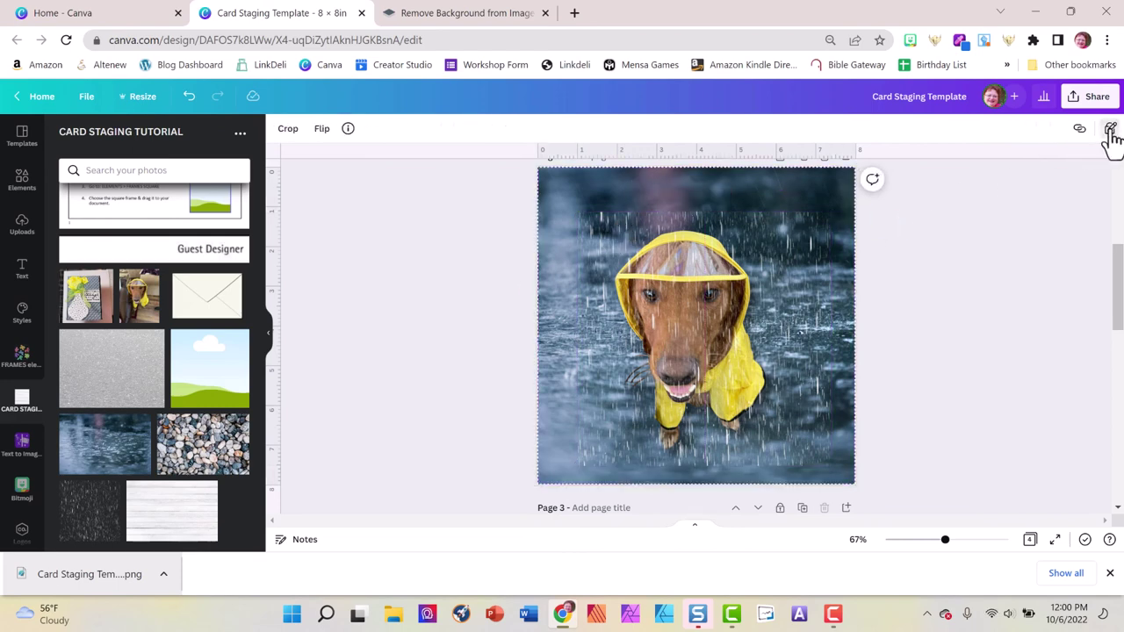
drag(791, 226, 732, 190)
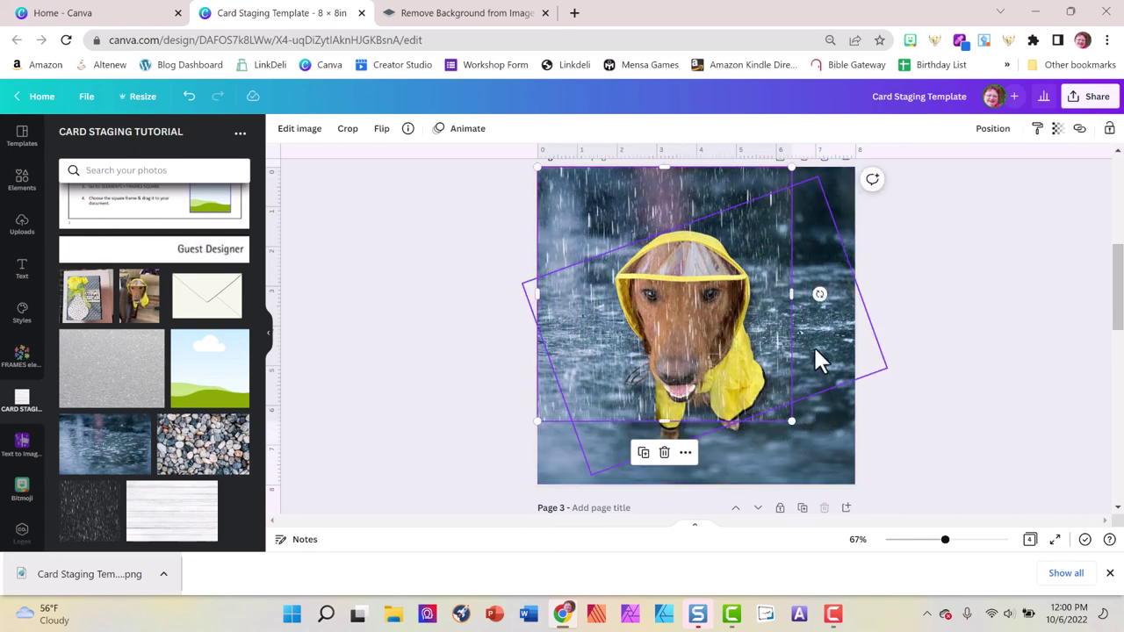
drag(790, 420, 854, 481)
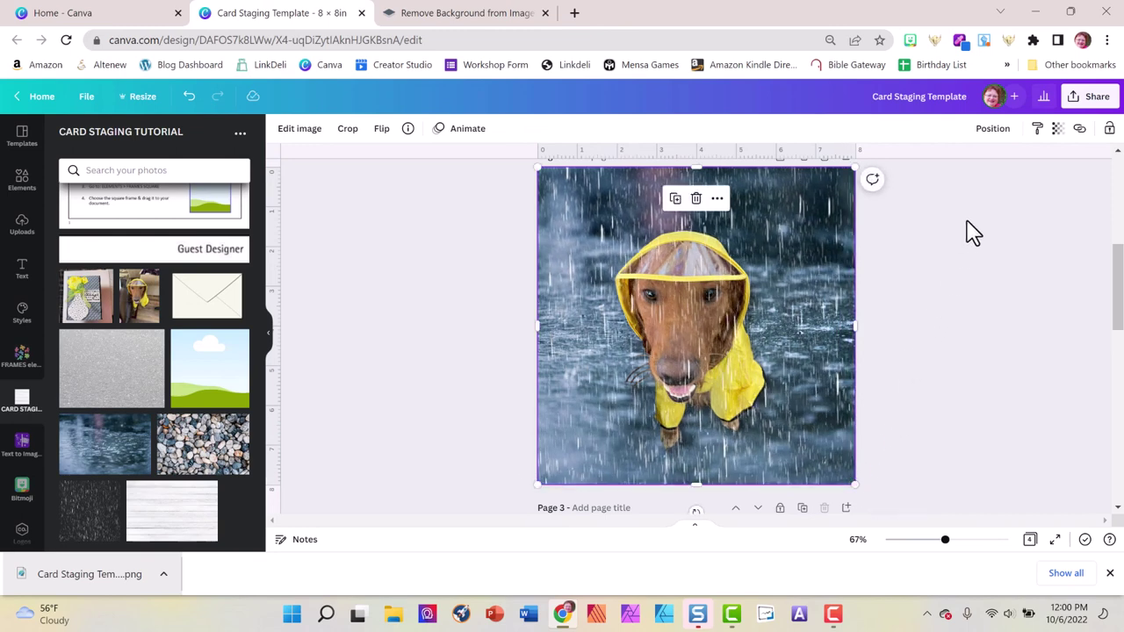
- Send the rain overlay one layer backward behind the dog and lock page 2
click(993, 132)
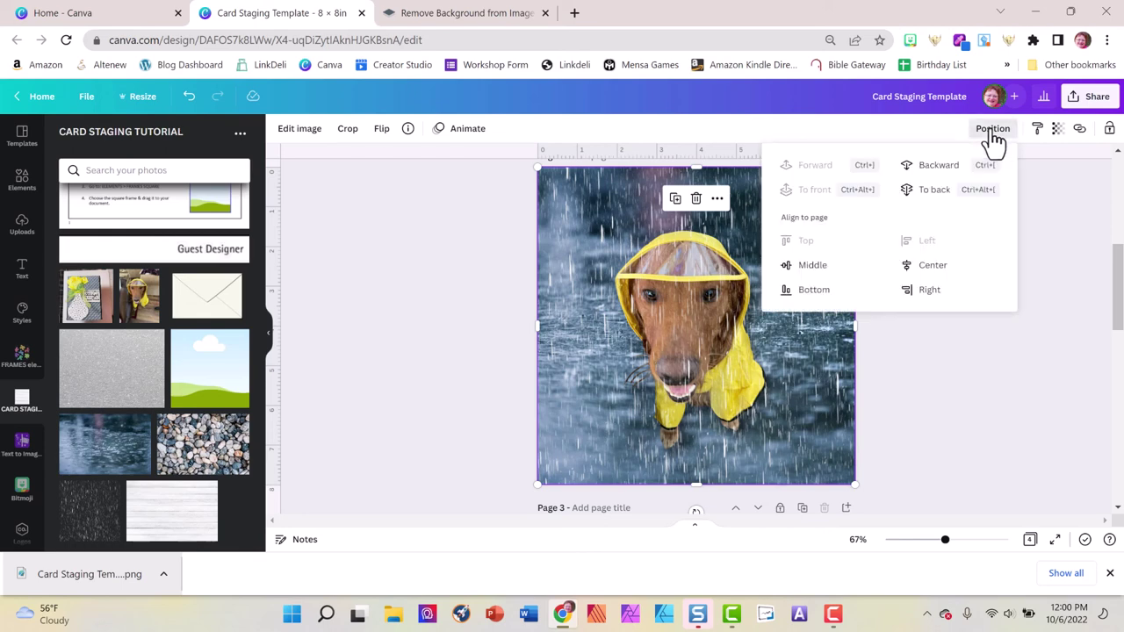
click(955, 175)
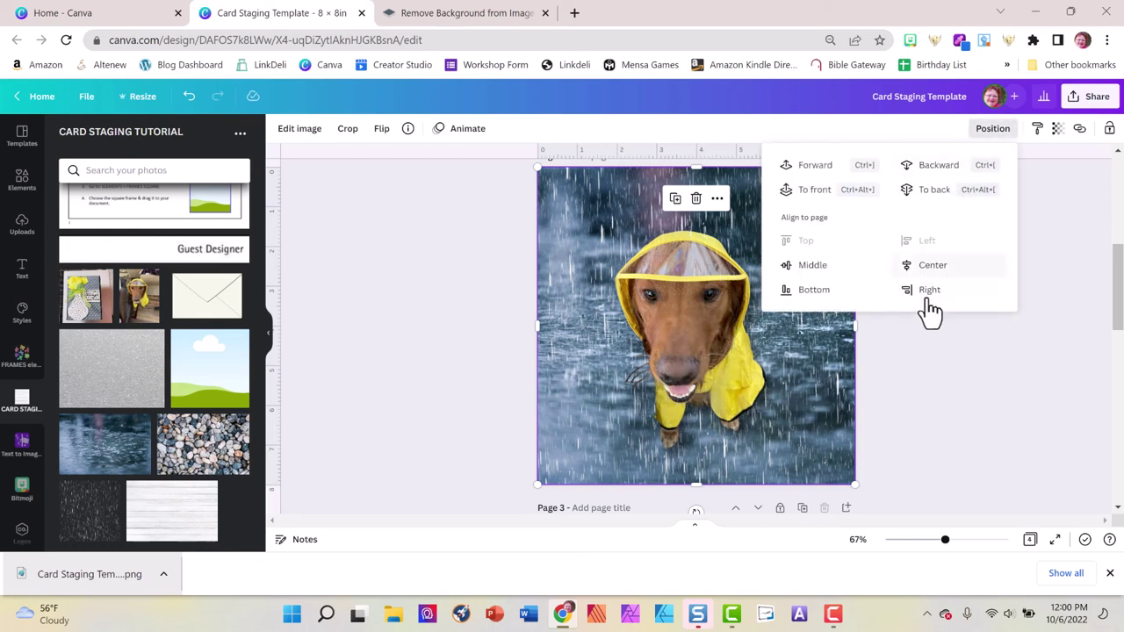
click(938, 356)
click(938, 356)
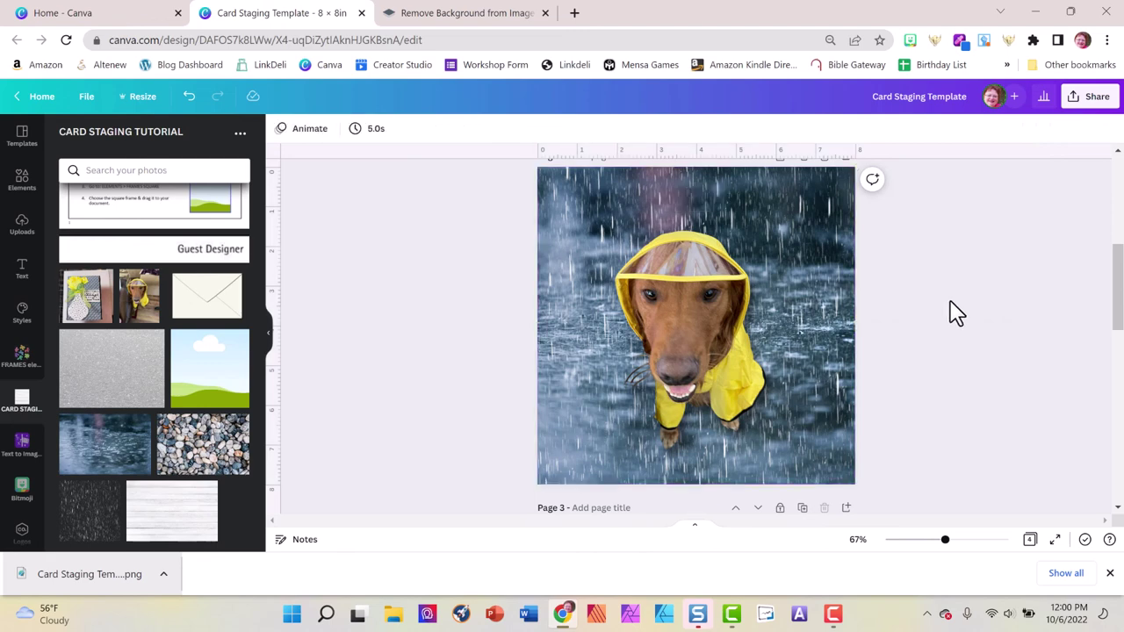
scroll(956, 296, up, 3)
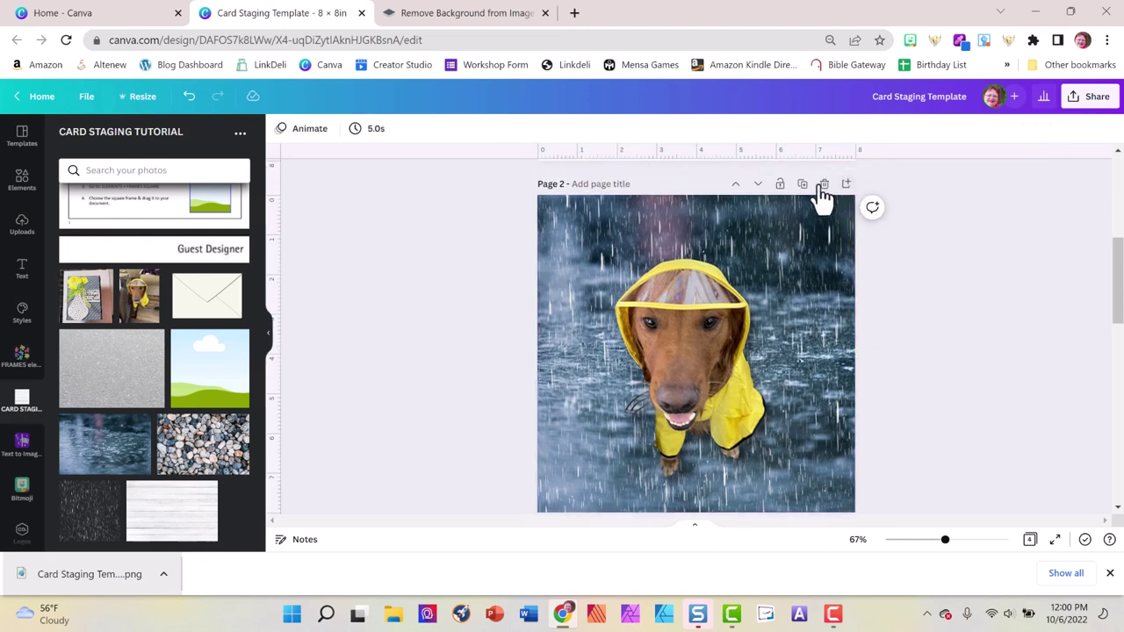
click(781, 186)
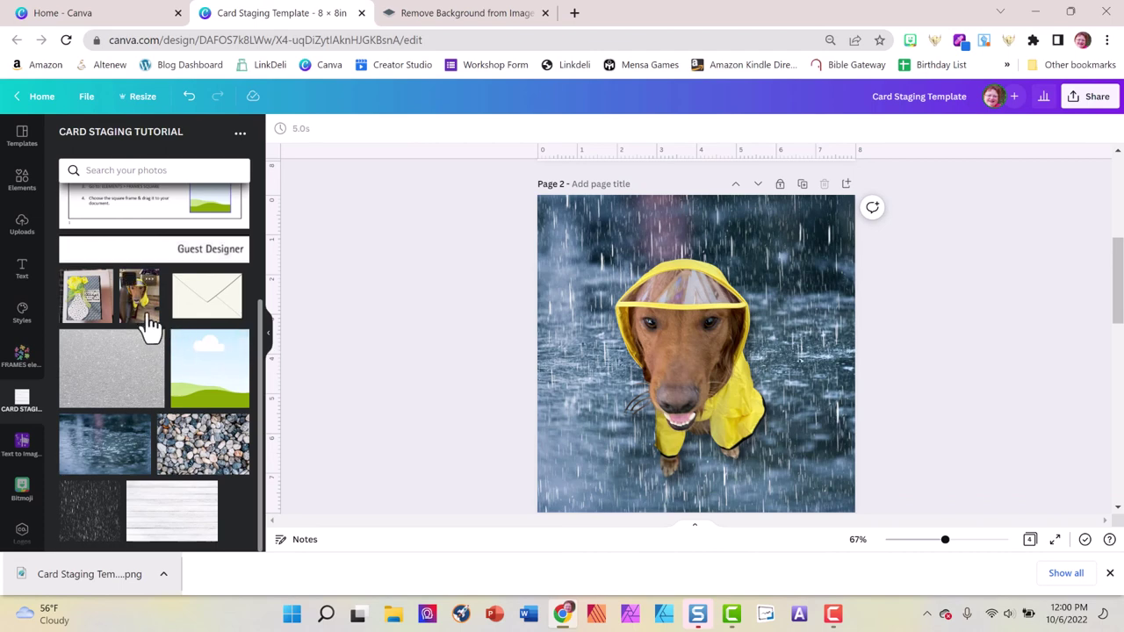
- Unlock page 2 and fully lock the falling-rain overlay so it can neither be moved nor replaced
click(195, 325)
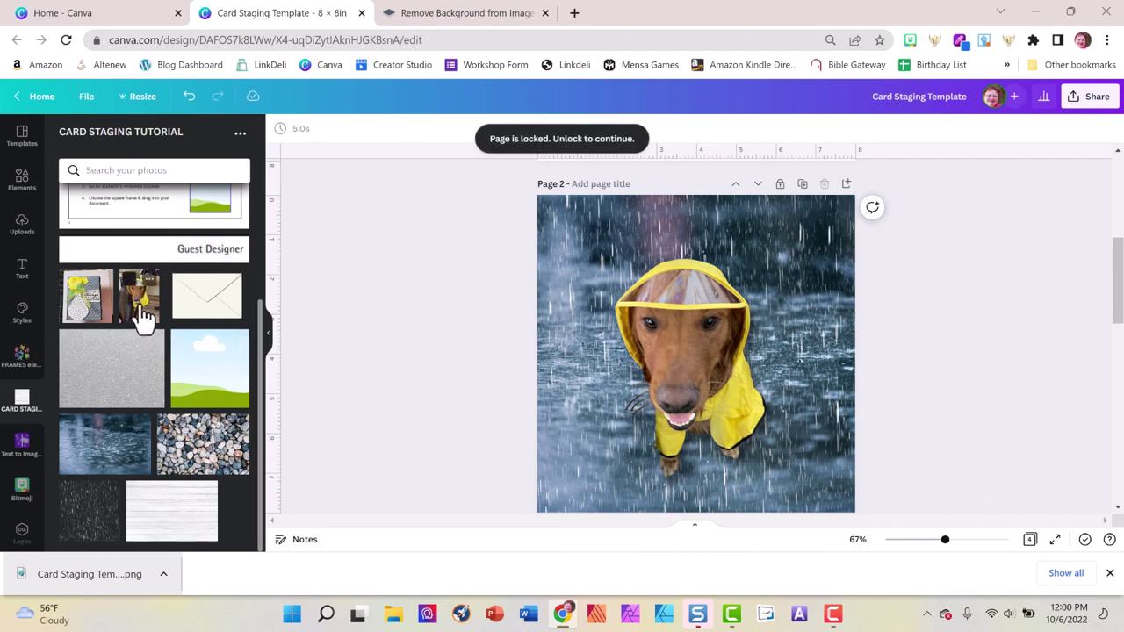
click(780, 185)
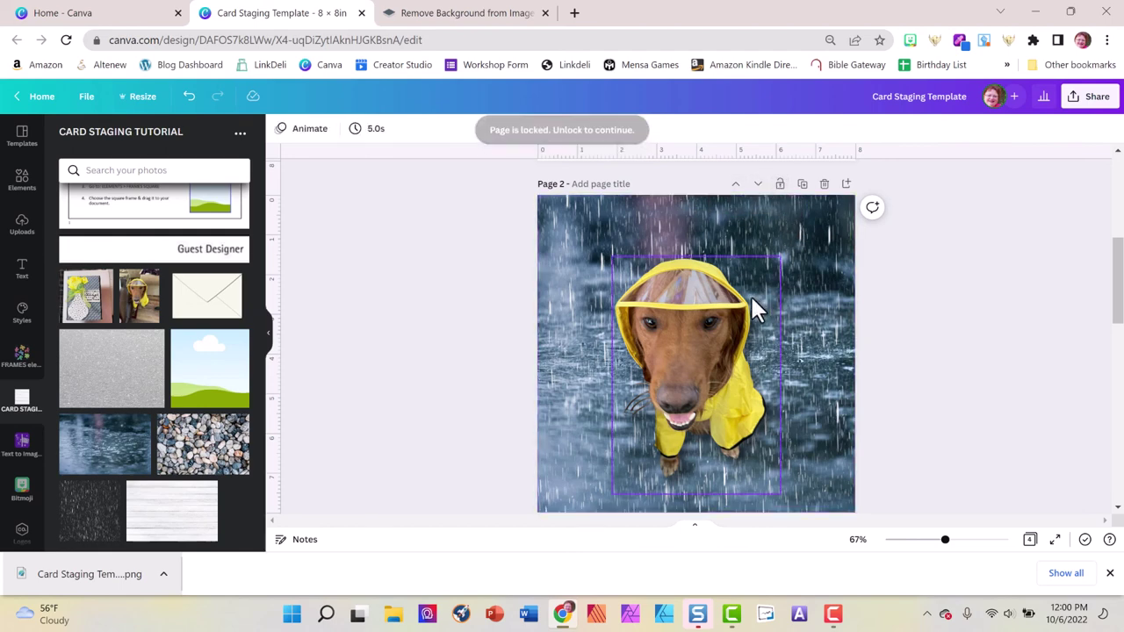
click(723, 323)
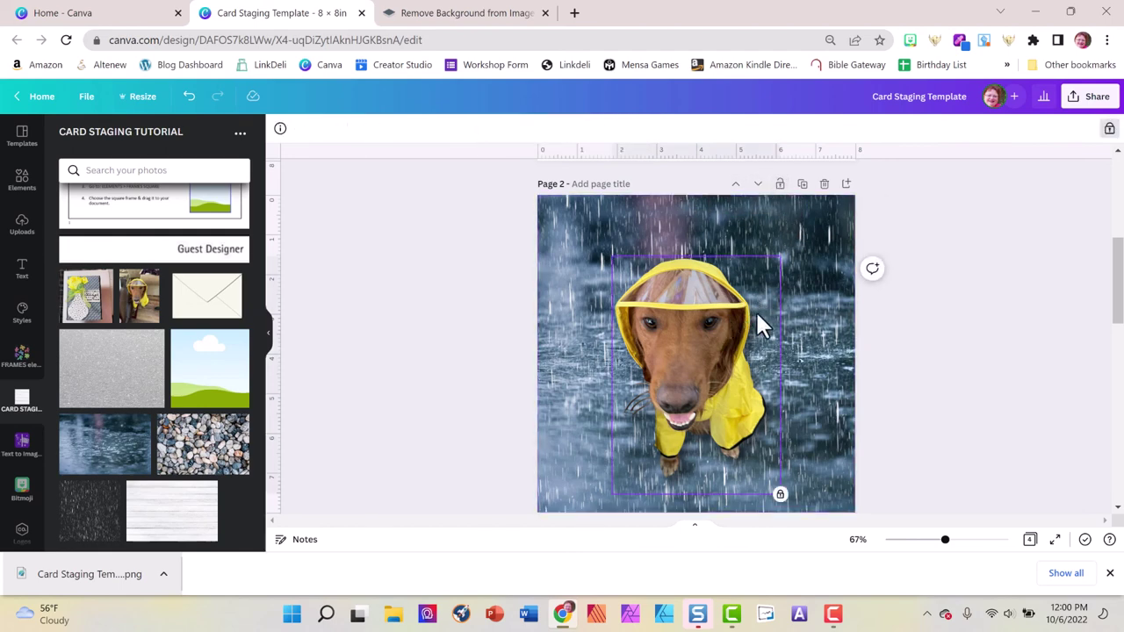
click(834, 280)
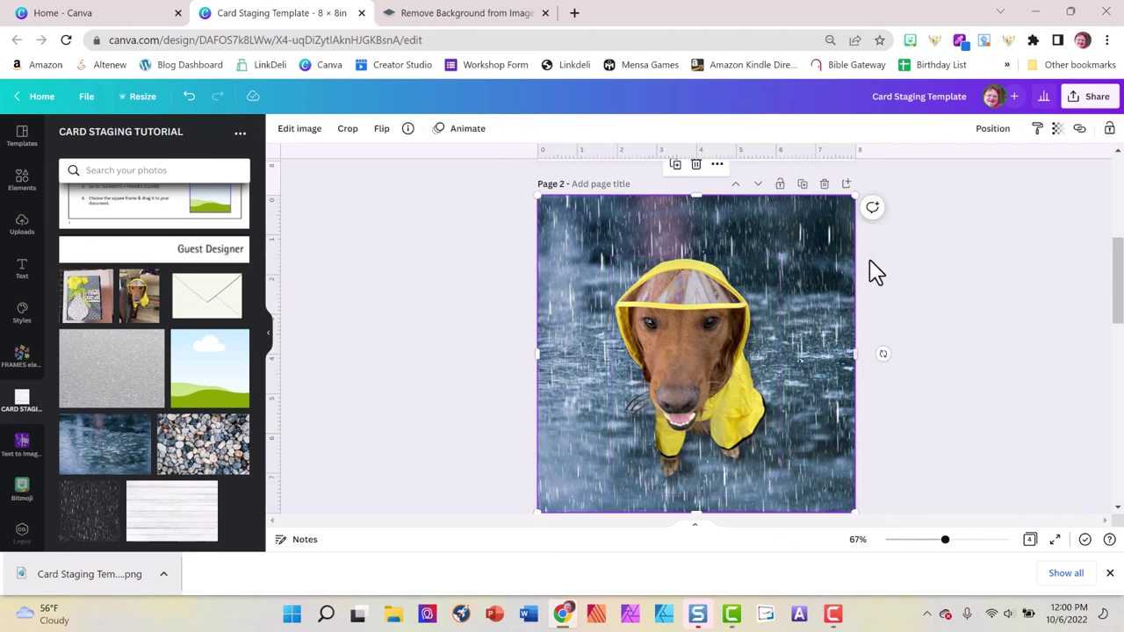
click(1109, 128)
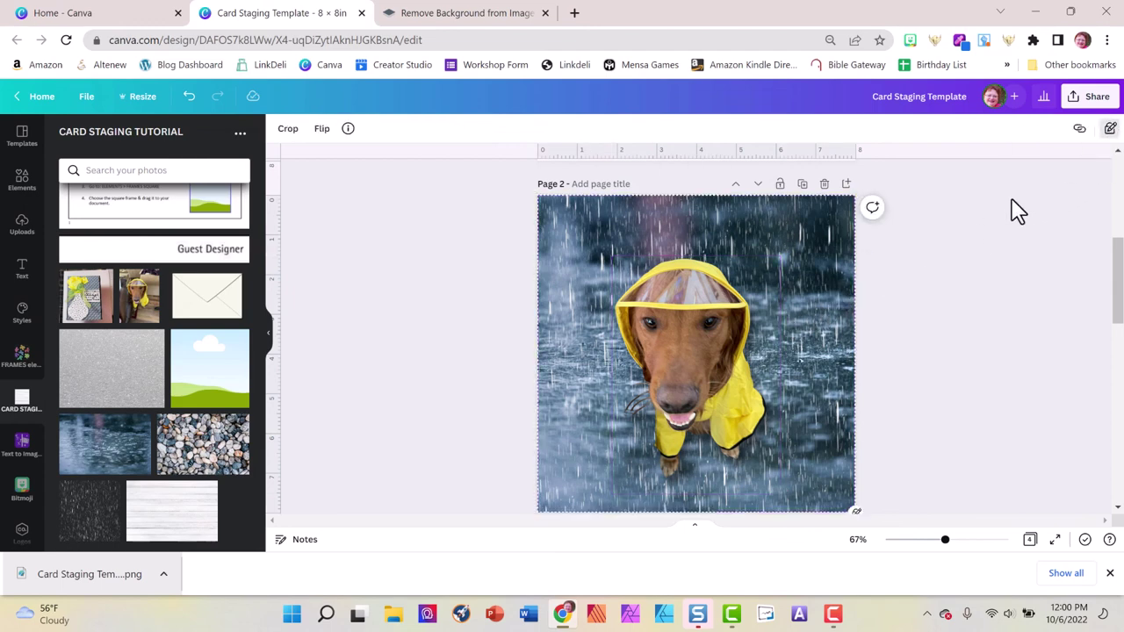
click(1109, 130)
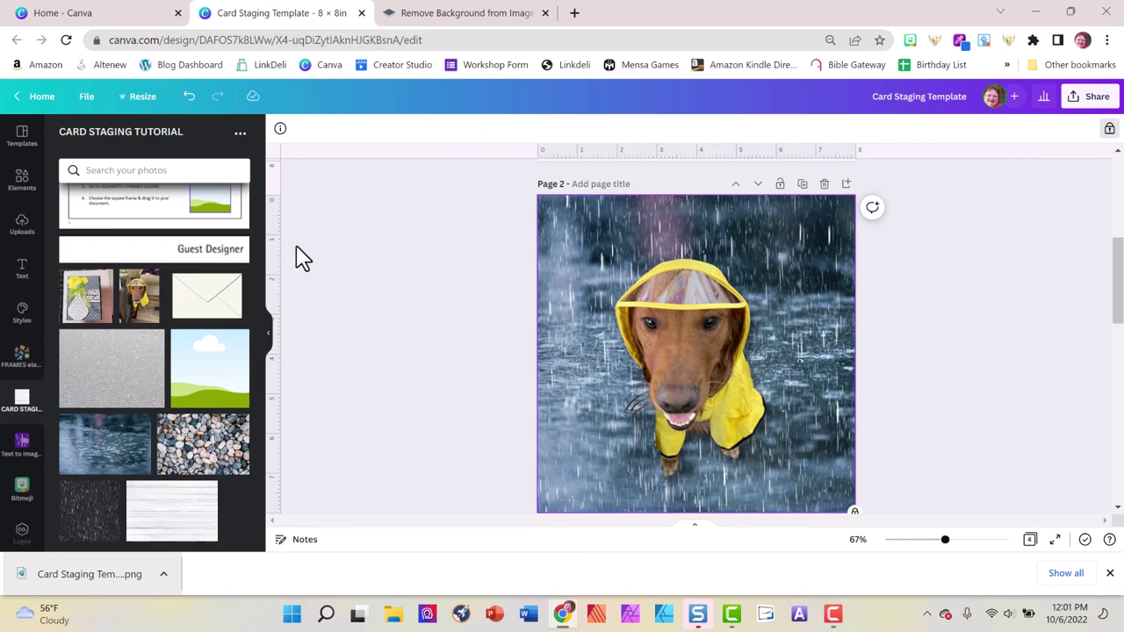
- Place the original raincoat dog photo beside the staged cutout on page 2 for comparison, and remove it again
click(140, 295)
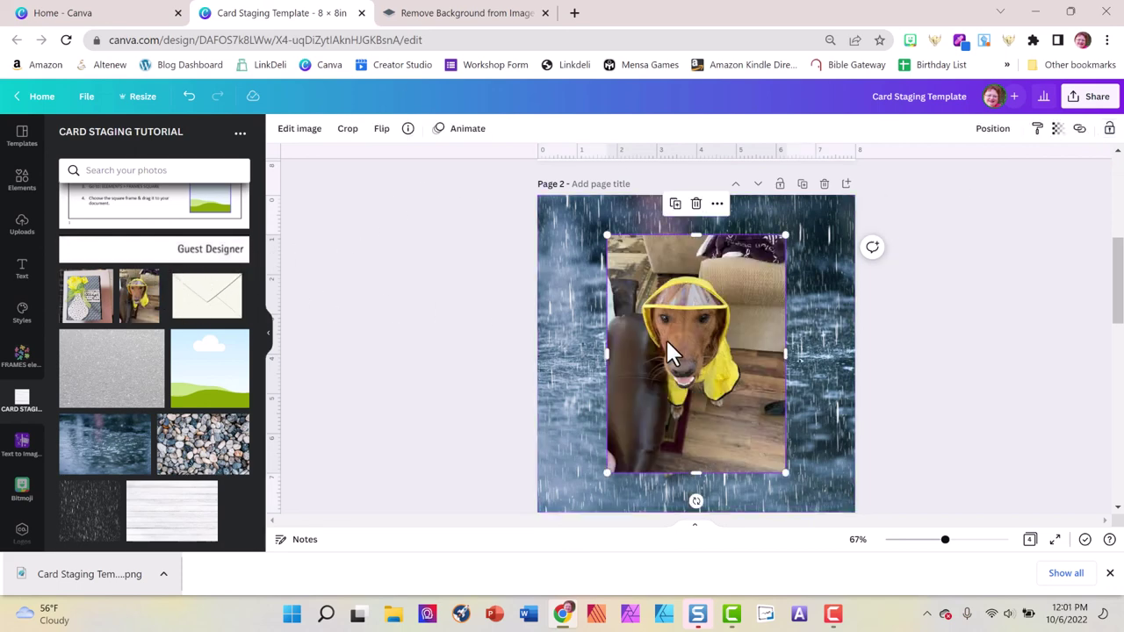
drag(666, 338, 769, 335)
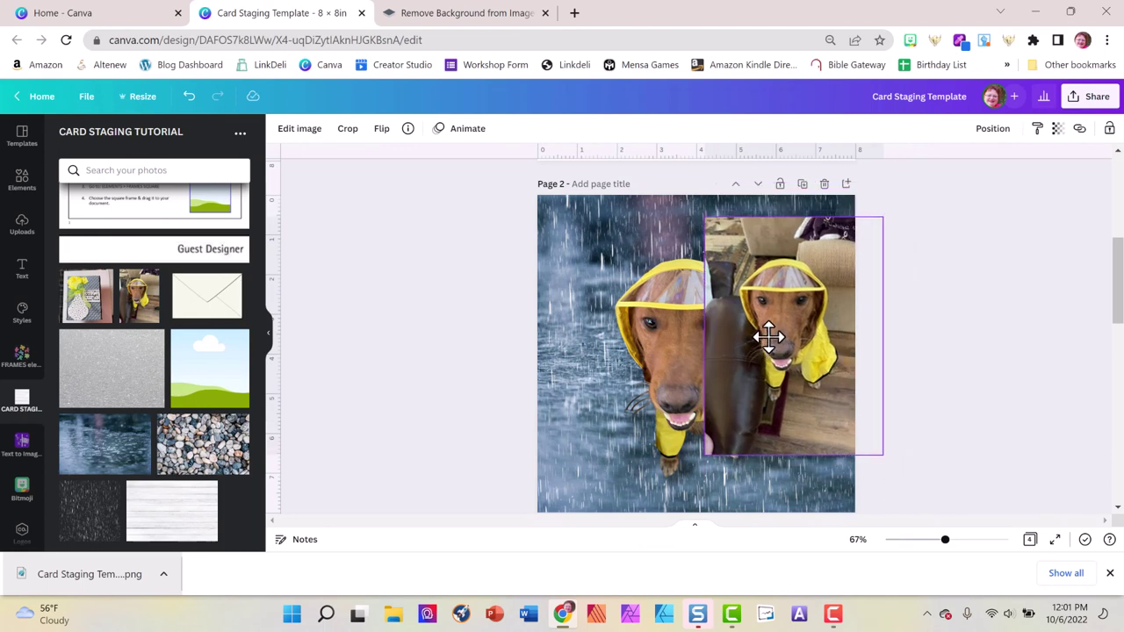
click(794, 185)
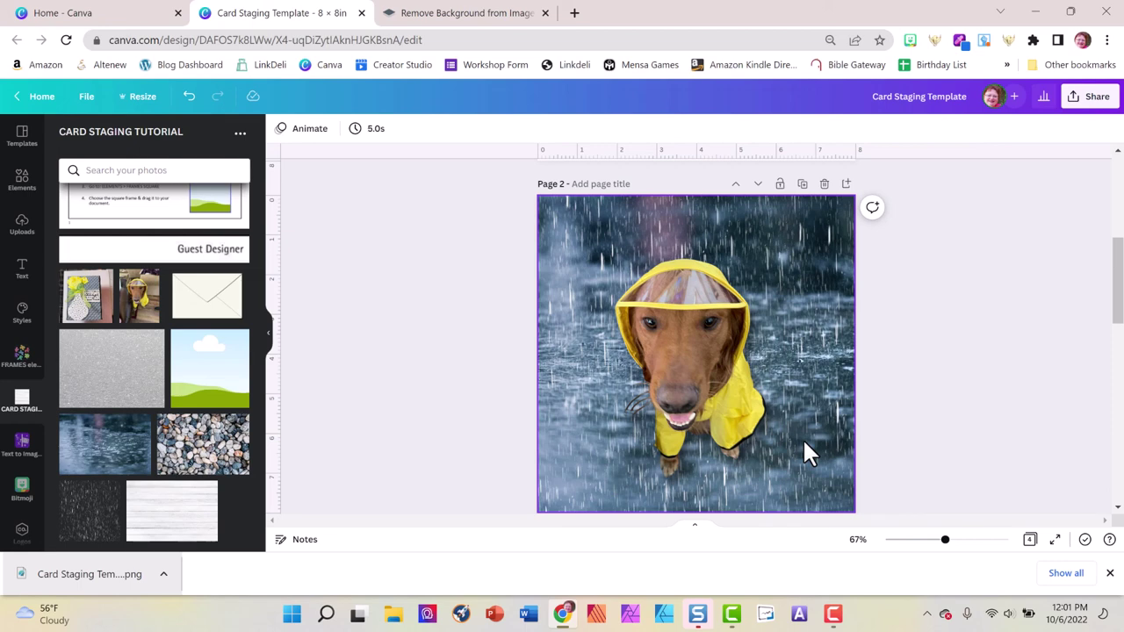
- Fully lock page 2 with the finished rainy dog scene
click(780, 184)
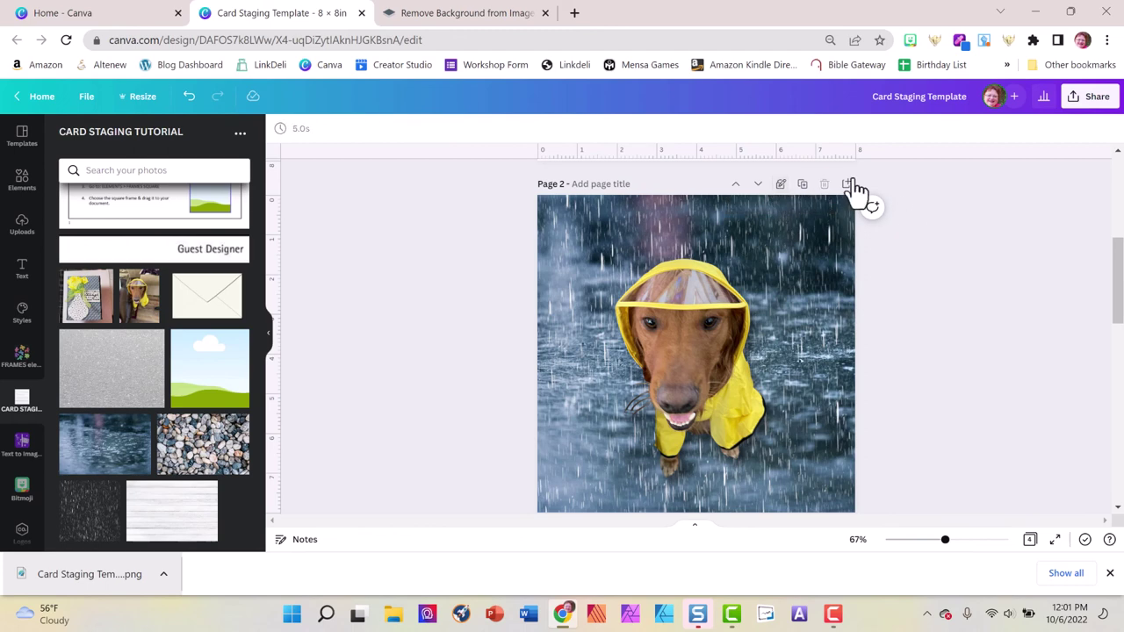
click(781, 184)
- Look through the social-media publishing options available for sharing the design
click(1091, 101)
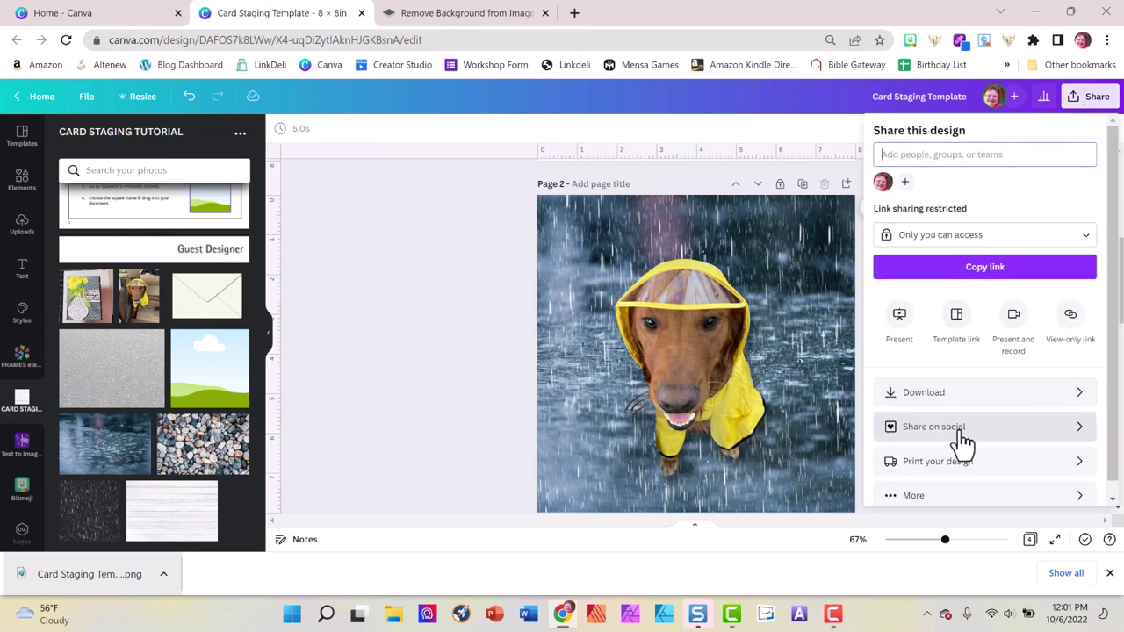
click(1079, 427)
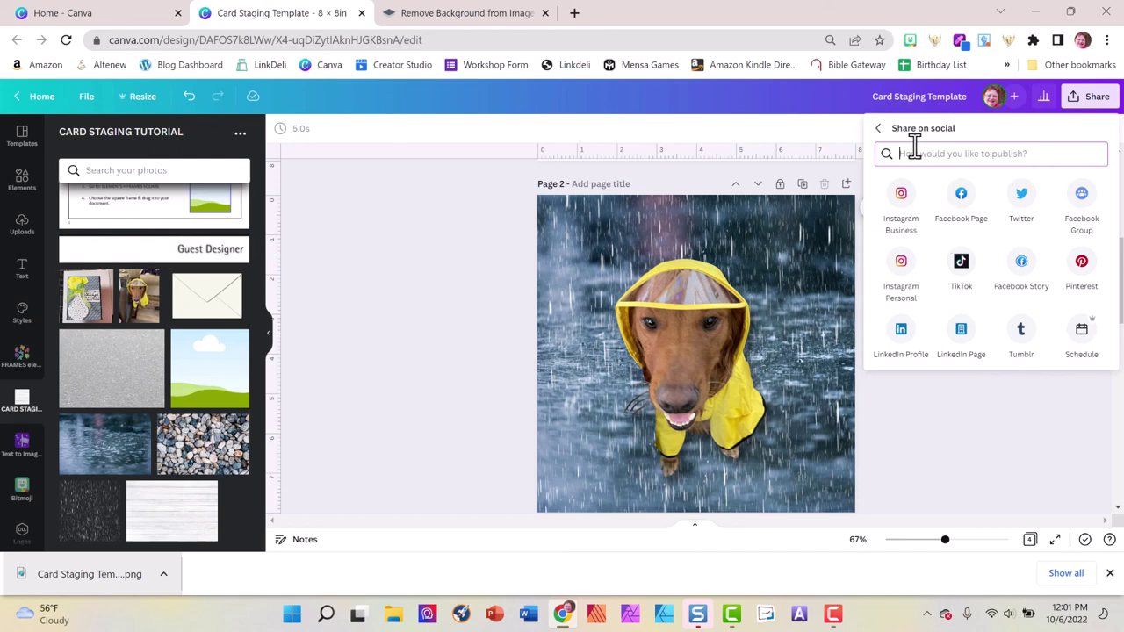
click(878, 129)
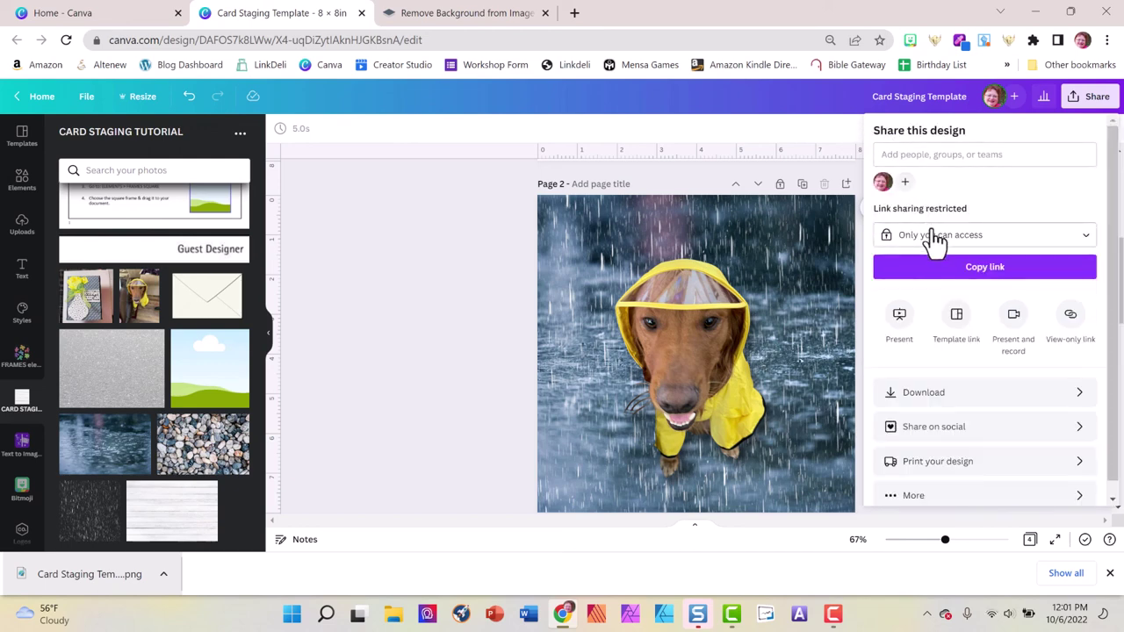
- Download only the current page, page 2, as a PNG at size 1.5
click(972, 400)
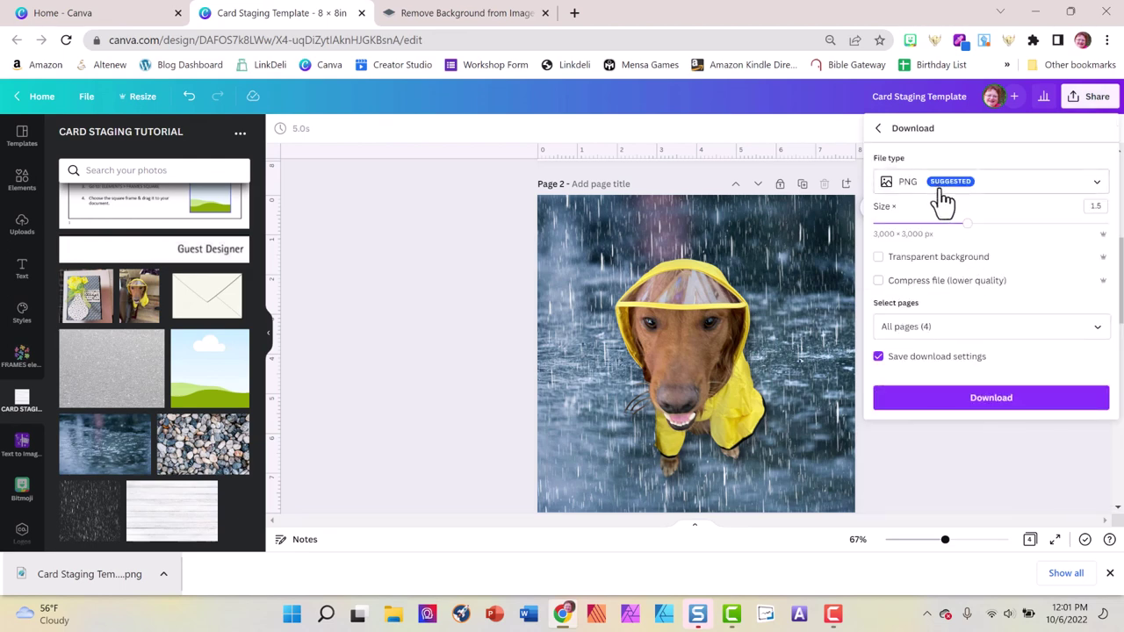
click(982, 400)
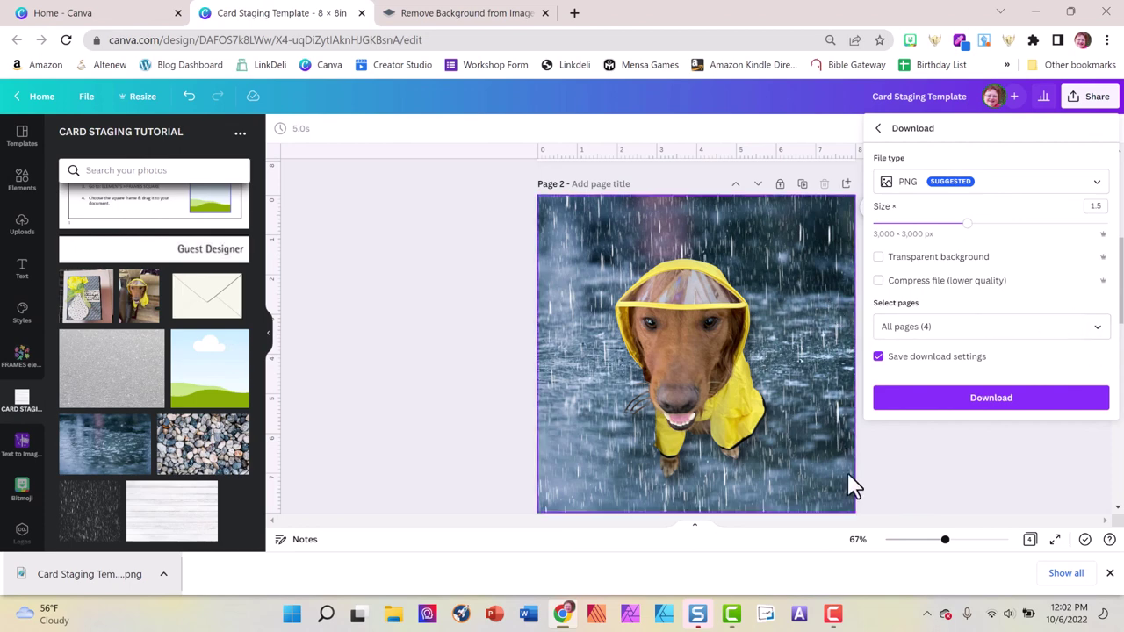
click(1102, 338)
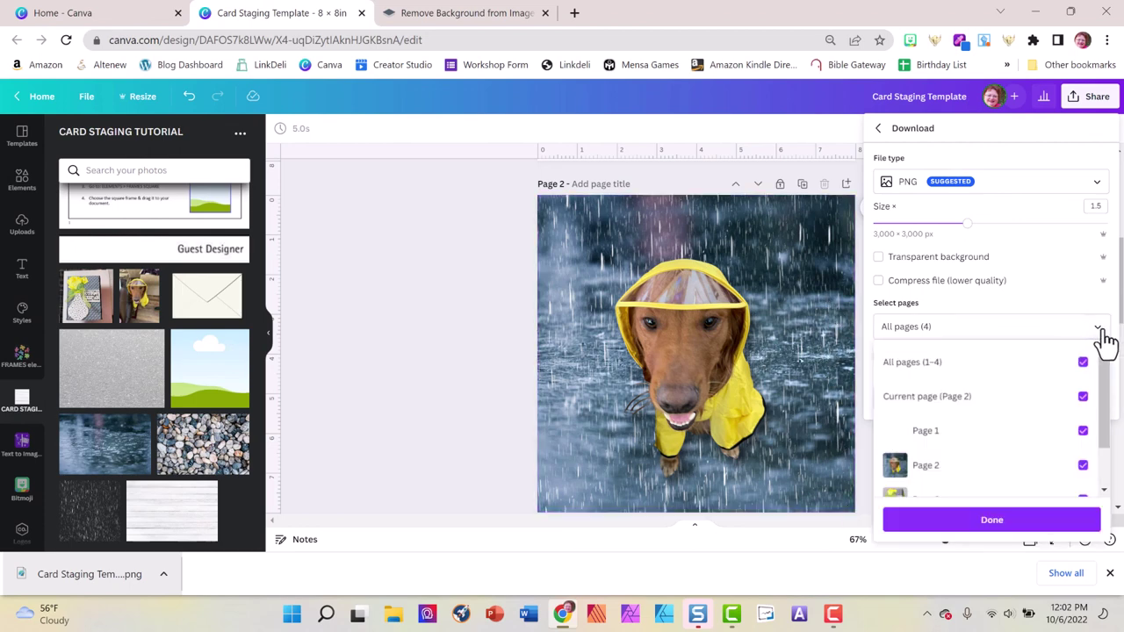
click(1084, 363)
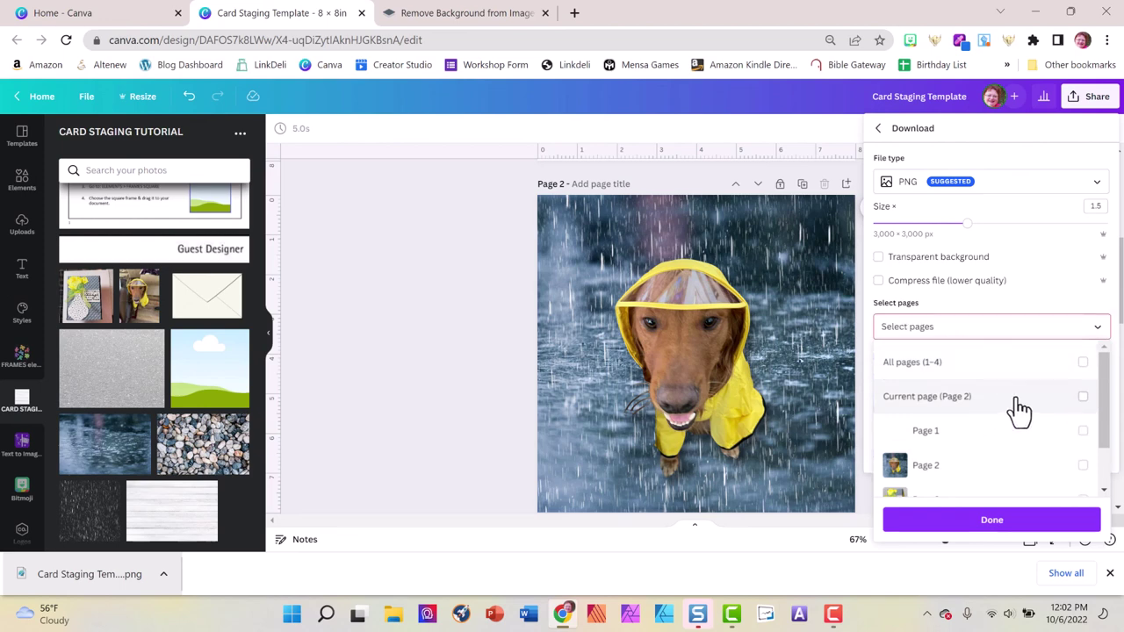
click(1084, 397)
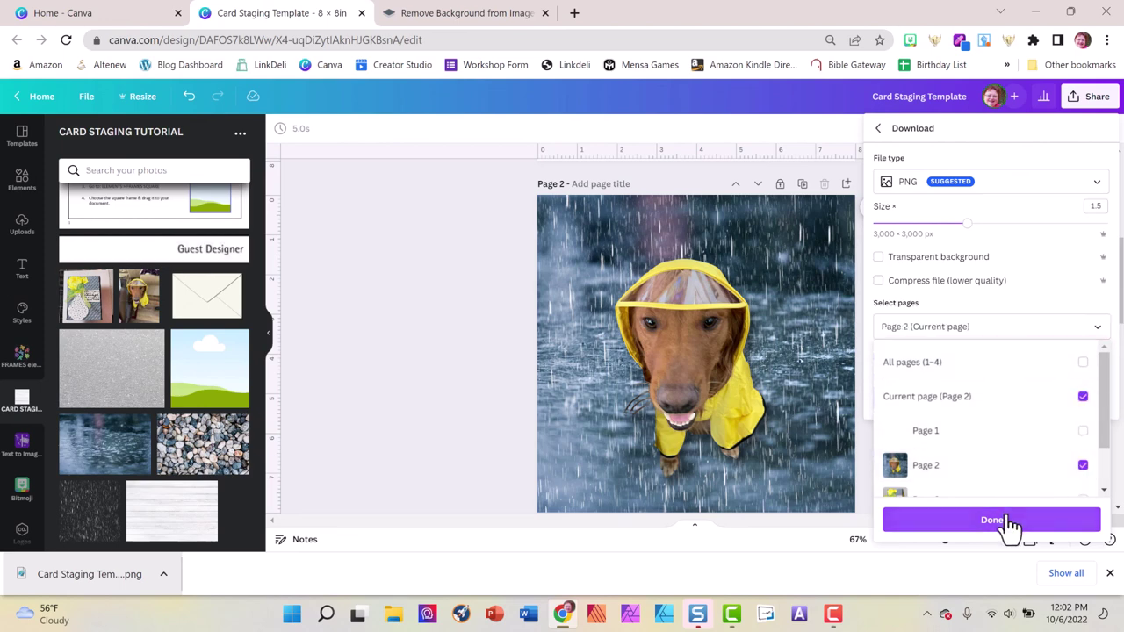
click(1064, 521)
click(1004, 407)
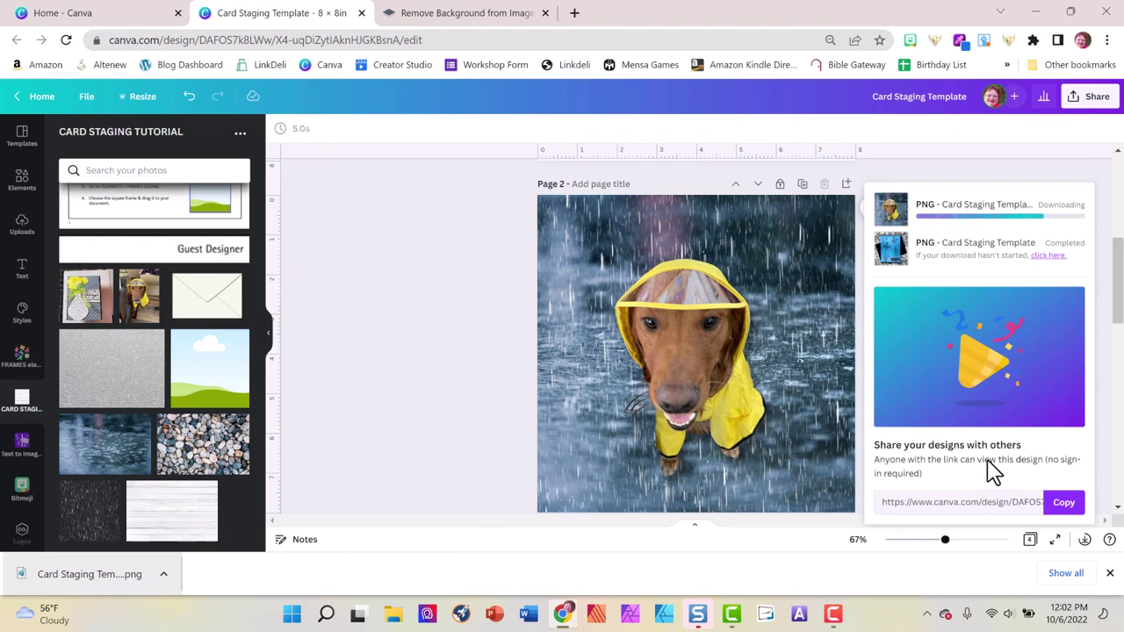
click(471, 423)
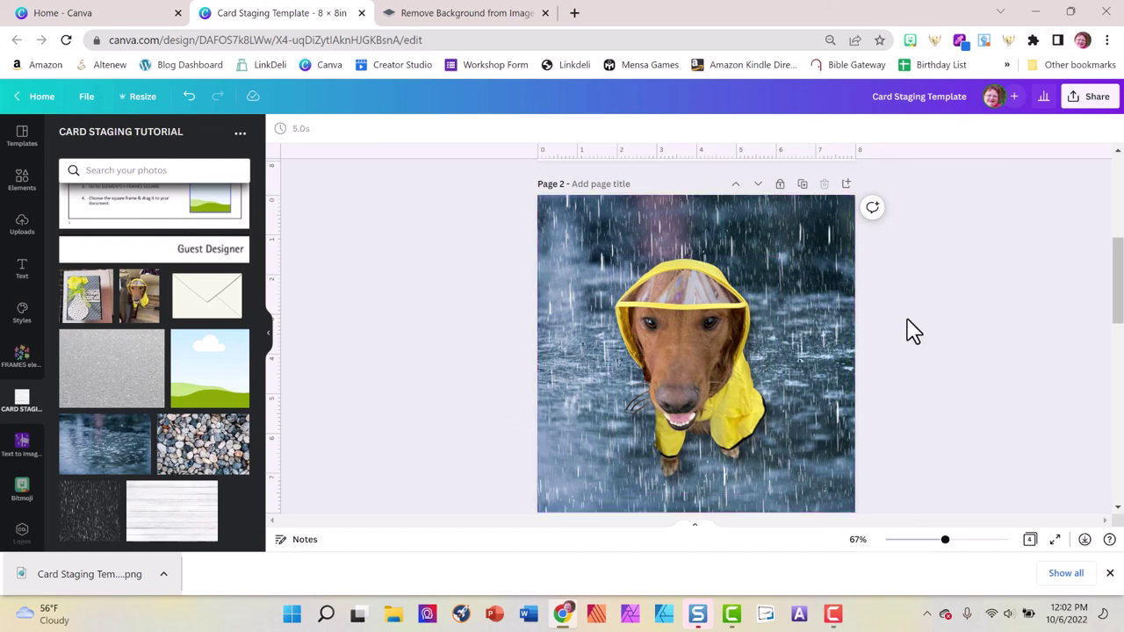
- Return to the blank template on page 1
scroll(910, 330, up, 2)
scroll(910, 330, up, 6)
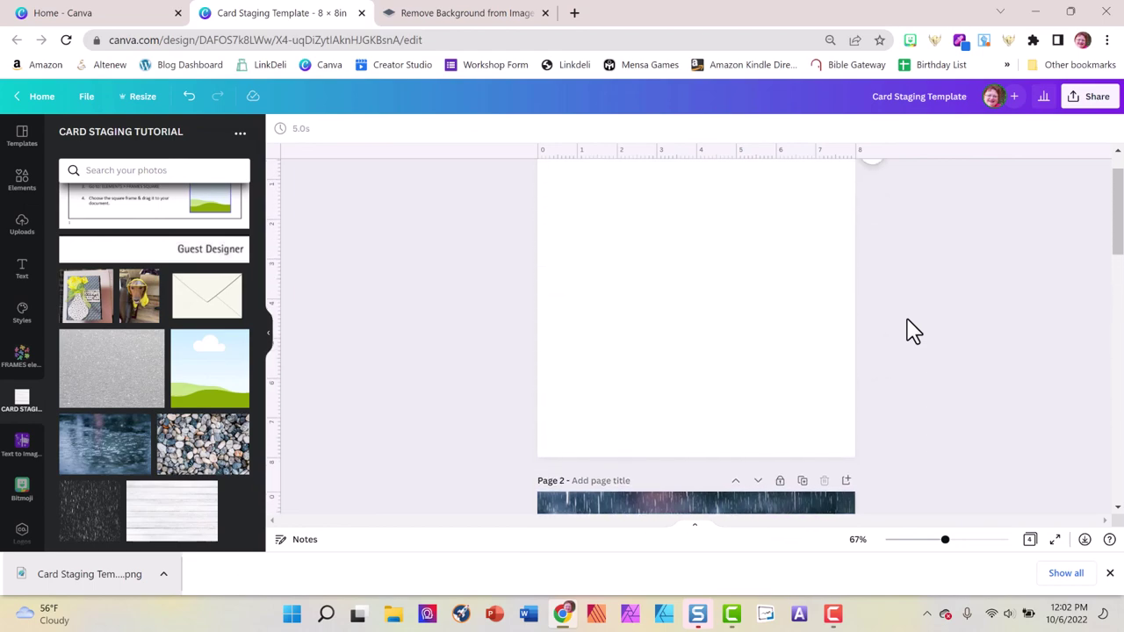